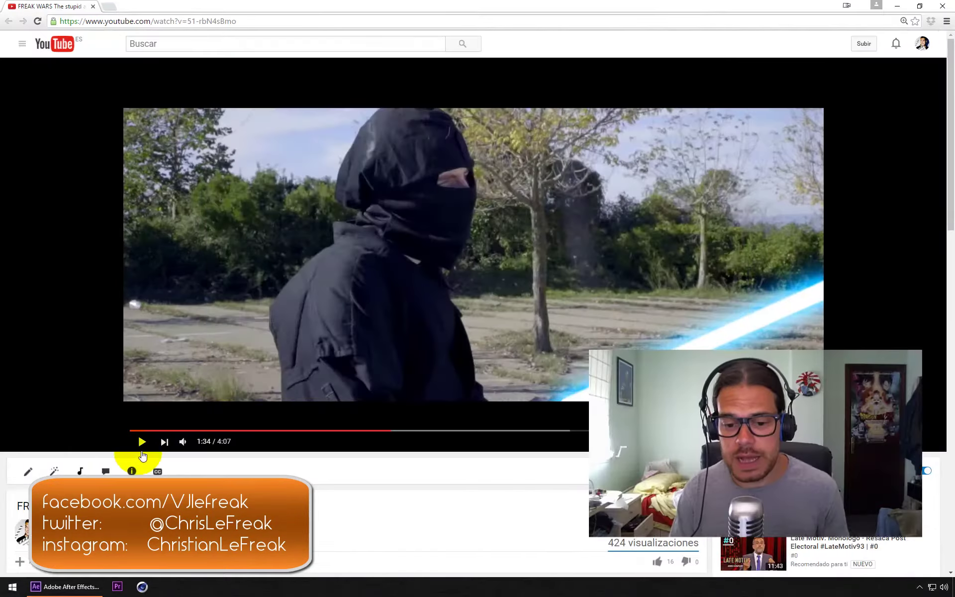
Play the finished ninja lightsaber example video on YouTube.
click(142, 441)
click(141, 441)
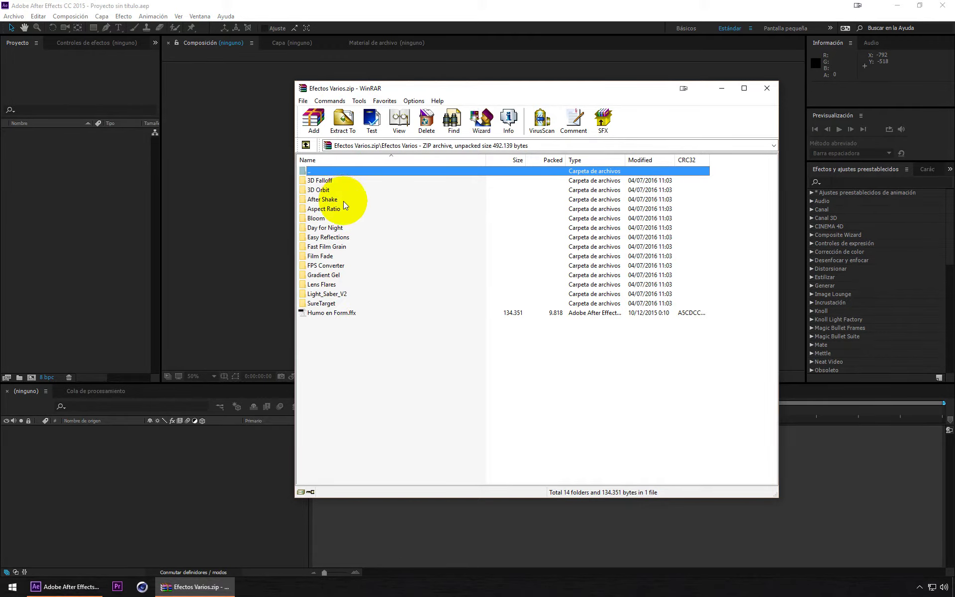
Extract Efectos Varios into Adobe After Effects CC 2015\Support Files\Presets.
click(342, 120)
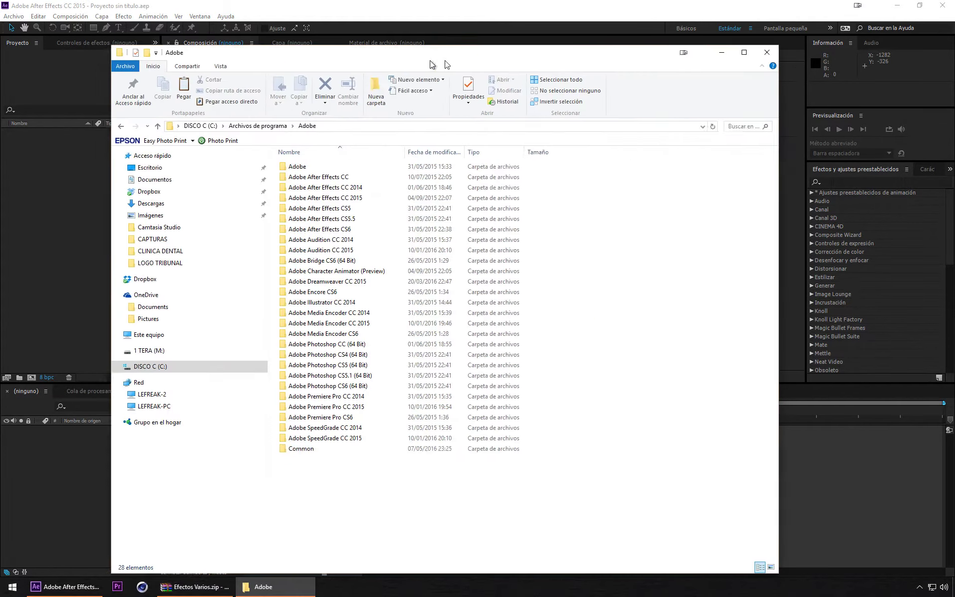
drag(411, 54, 368, 55)
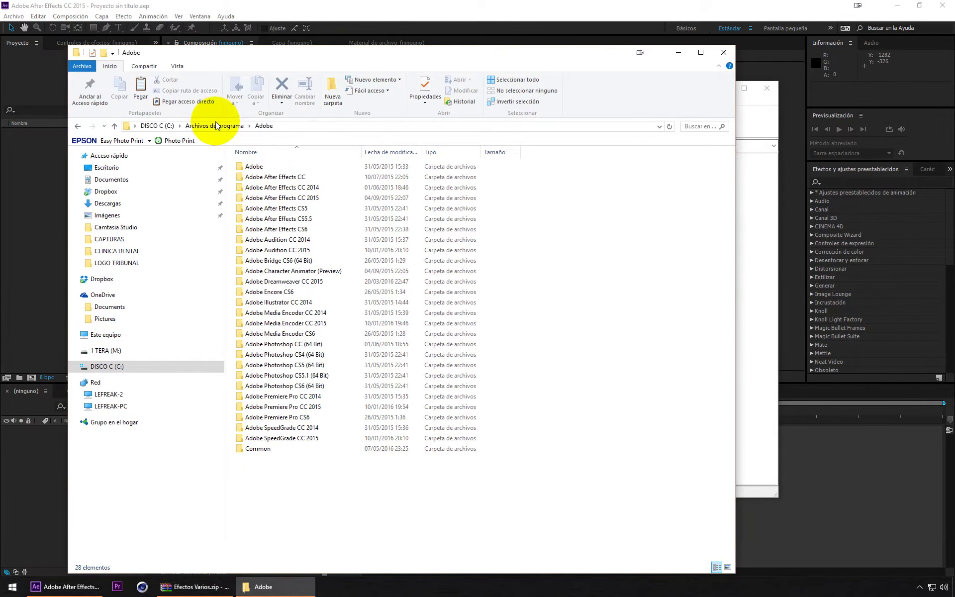
click(216, 125)
double_click(253, 166)
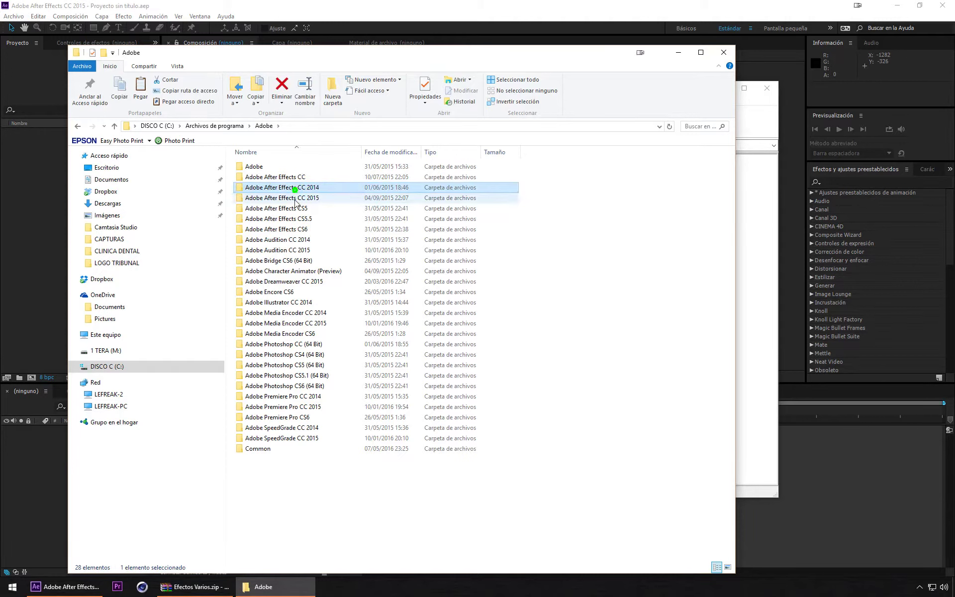
click(296, 209)
click(275, 198)
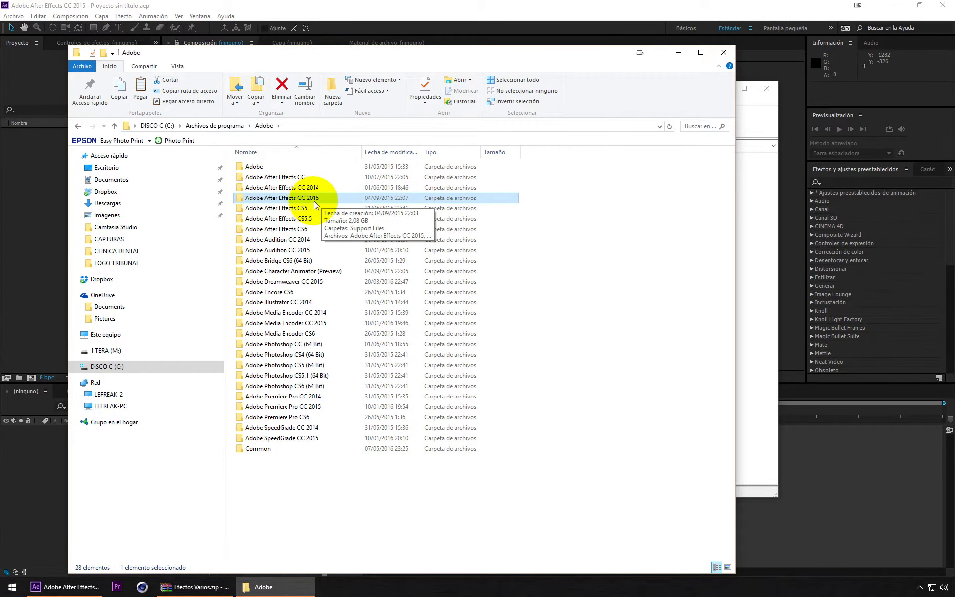
double_click(306, 199)
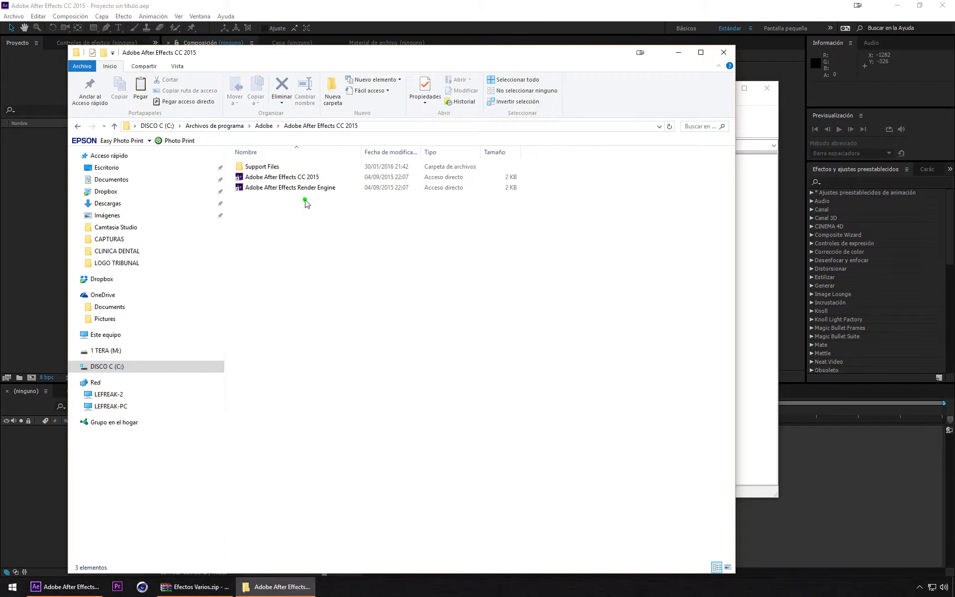
double_click(261, 166)
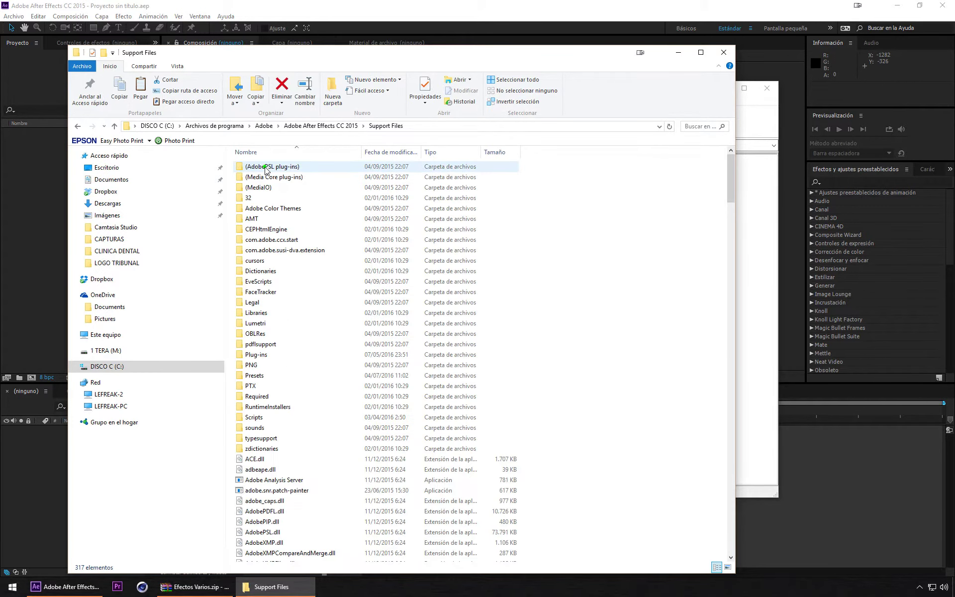
double_click(257, 376)
double_click(351, 230)
Minimize the folder window and close the WinRAR archive window.
click(677, 53)
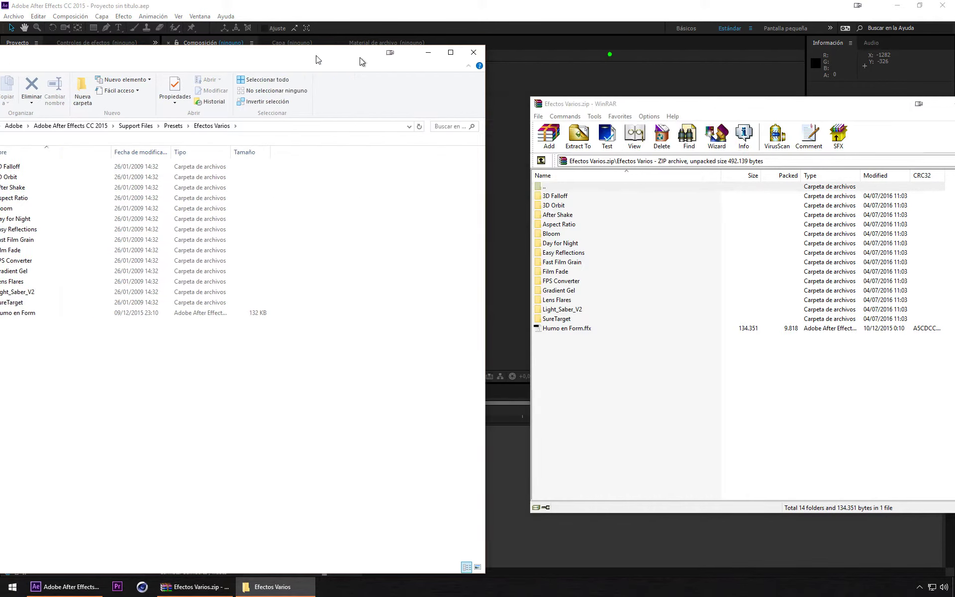
drag(767, 96, 544, 91)
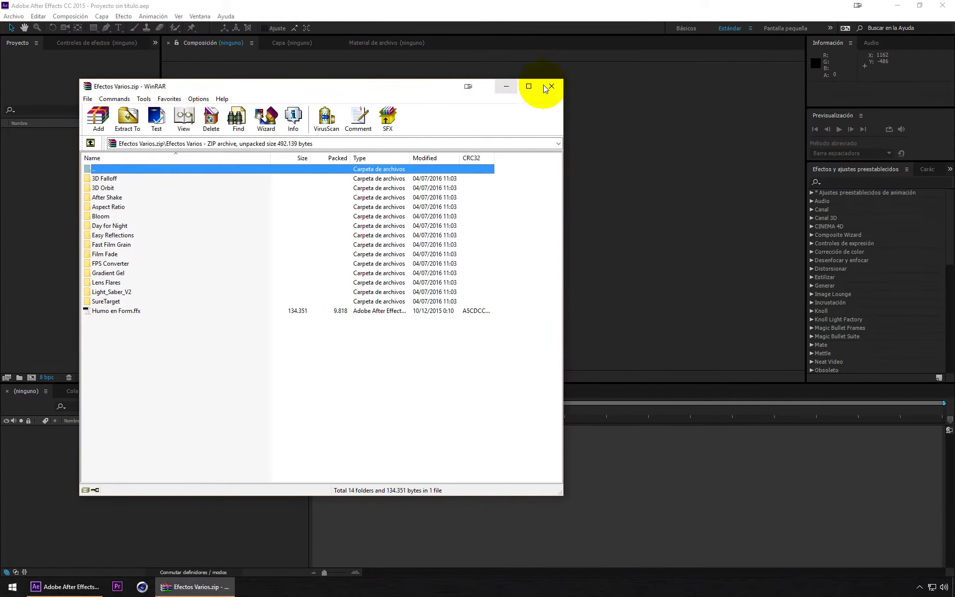
click(556, 88)
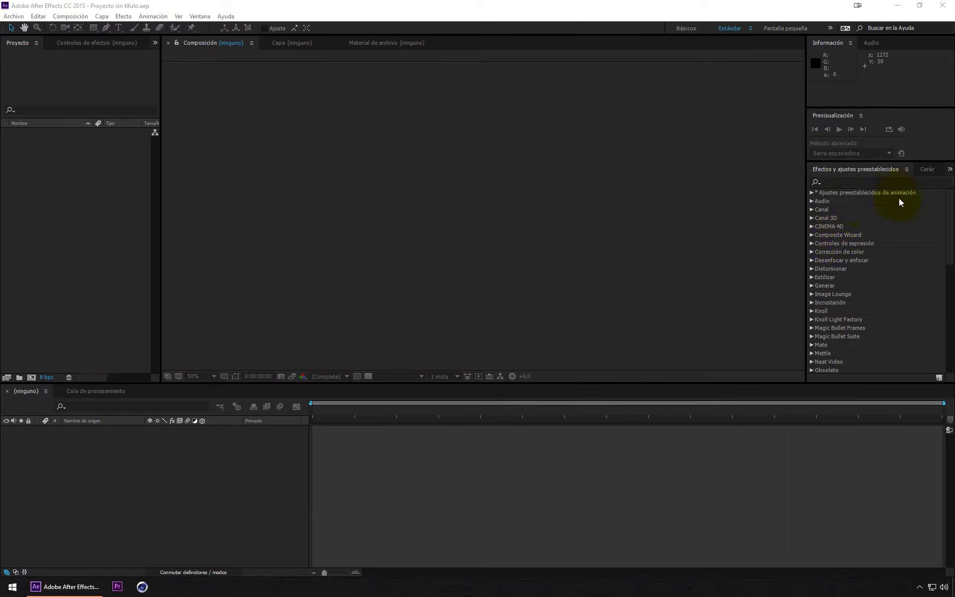
Check that Animation Presets now lists Efectos Varios with Light_Saber_V2, then collapse it.
click(812, 193)
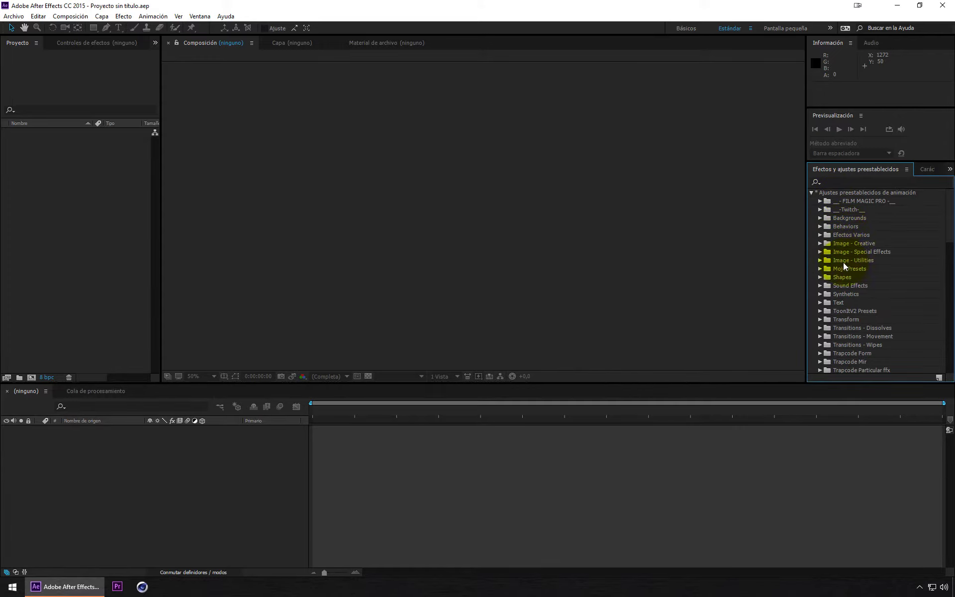
click(820, 234)
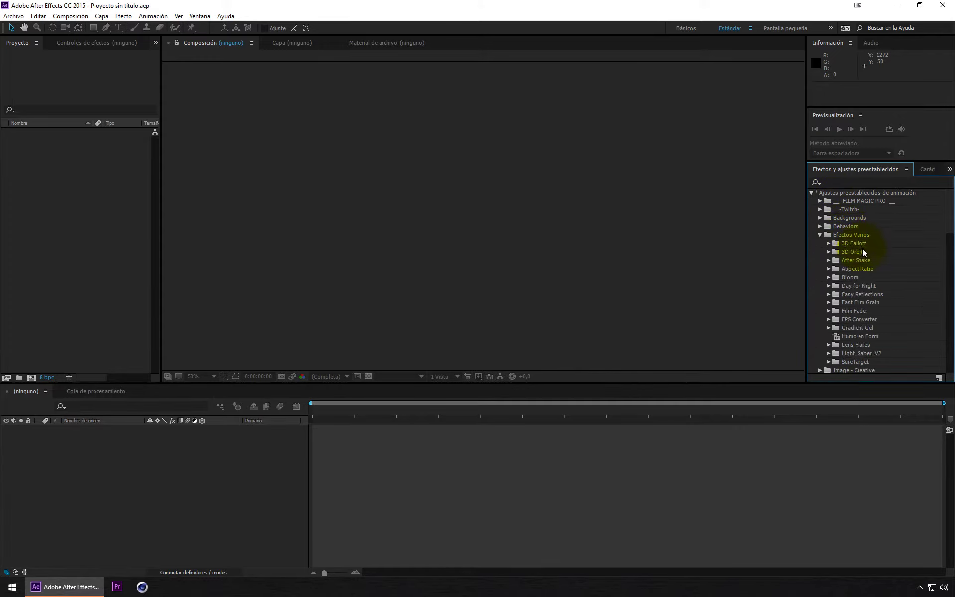
scroll(862, 249, down, 1)
click(820, 213)
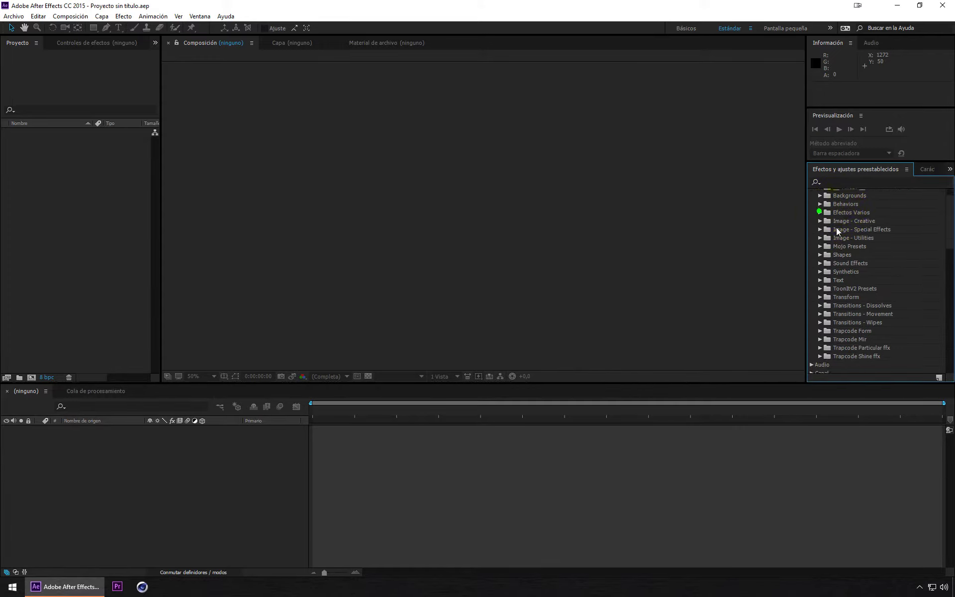
click(94, 300)
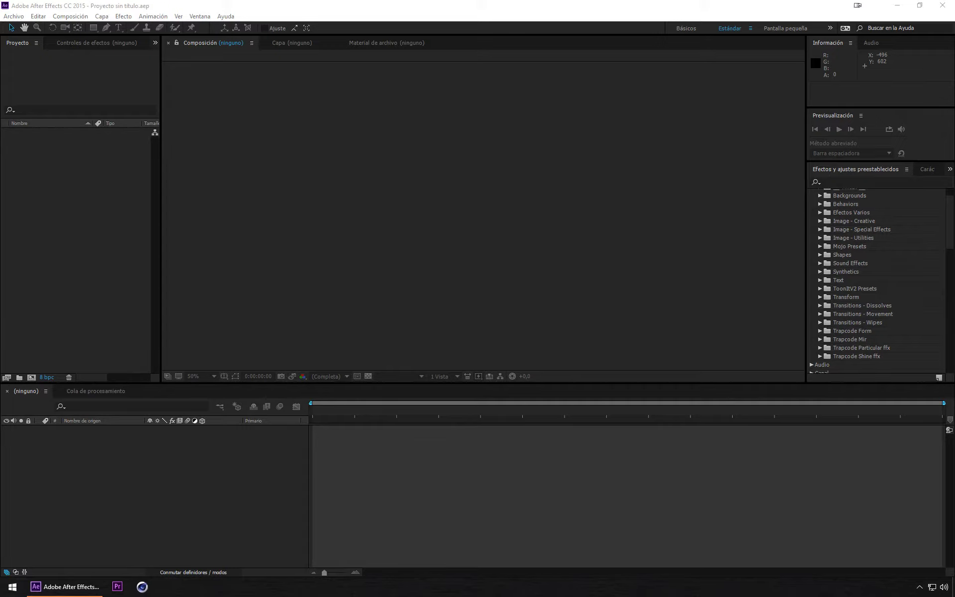
Import C0031.MP4 from M:\TUTORIALES\AFTER and scrub through it in the footage viewer.
right_click(71, 178)
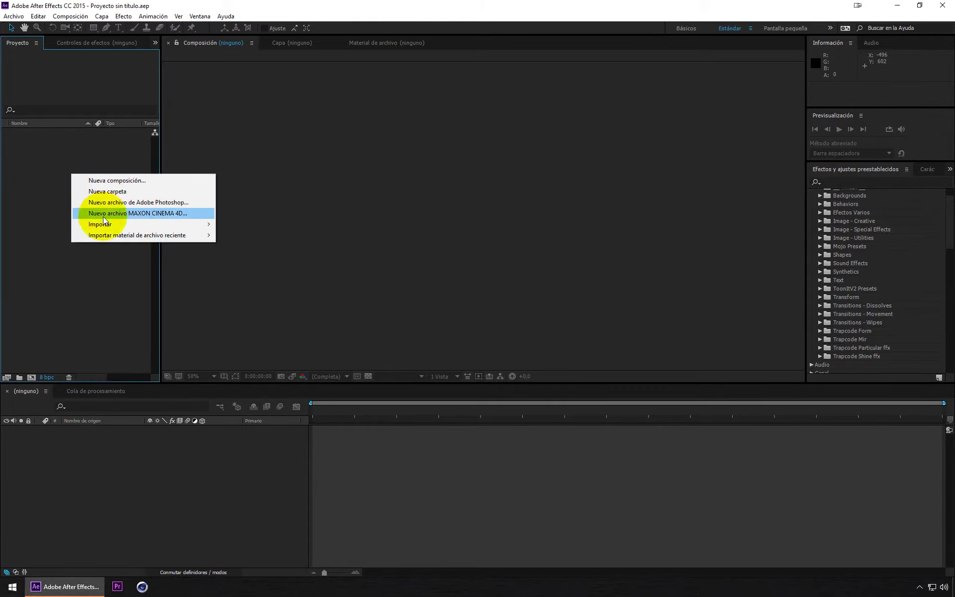
mouse_move(102, 220)
click(286, 223)
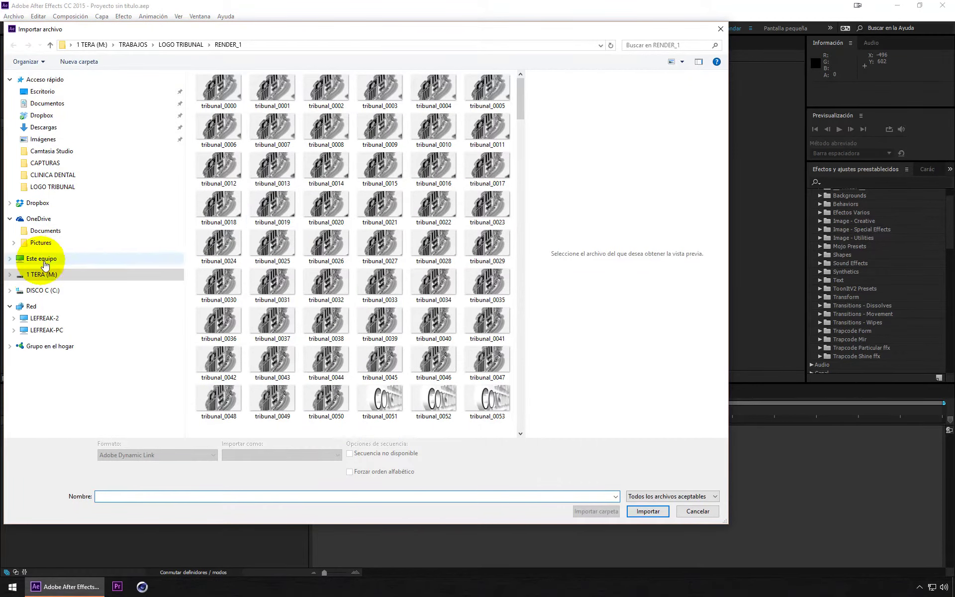
click(30, 274)
click(245, 289)
double_click(246, 287)
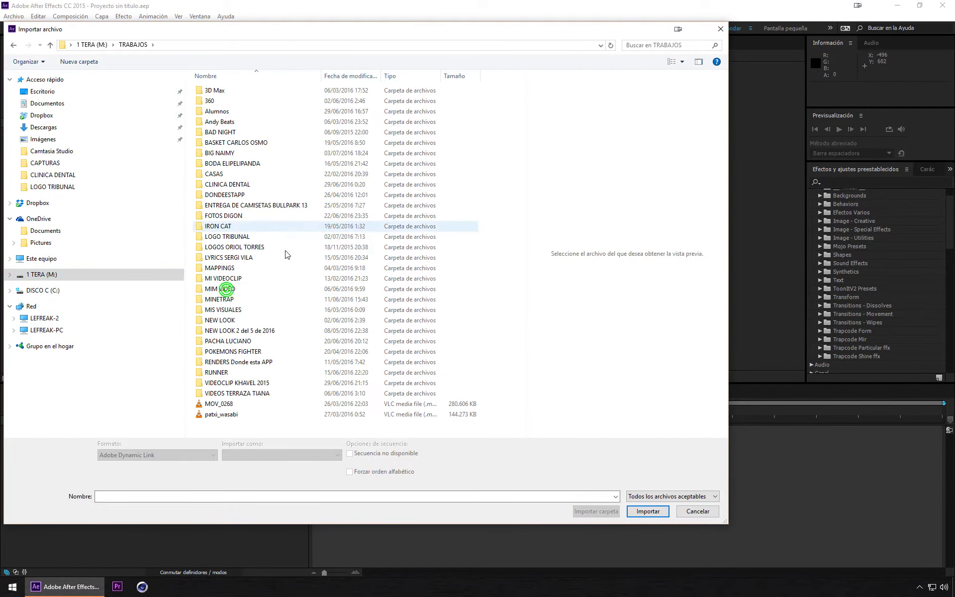
click(50, 276)
click(225, 299)
double_click(225, 301)
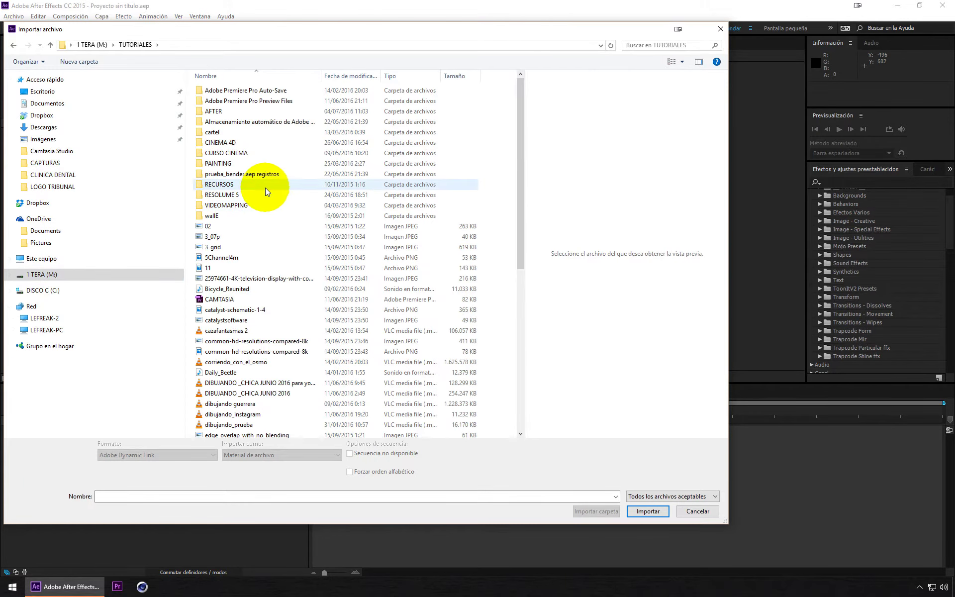
double_click(220, 111)
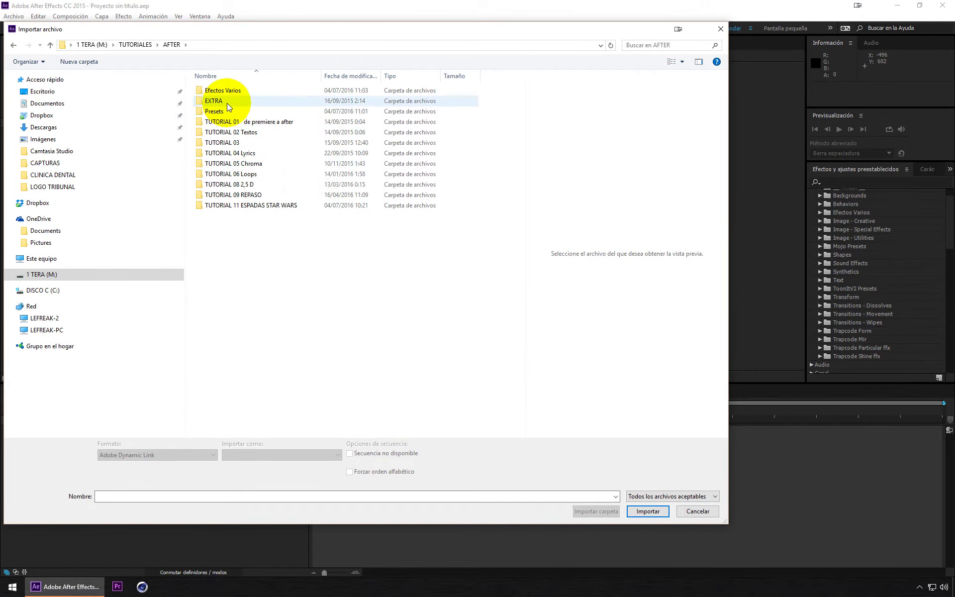
double_click(227, 103)
drag(281, 353, 302, 354)
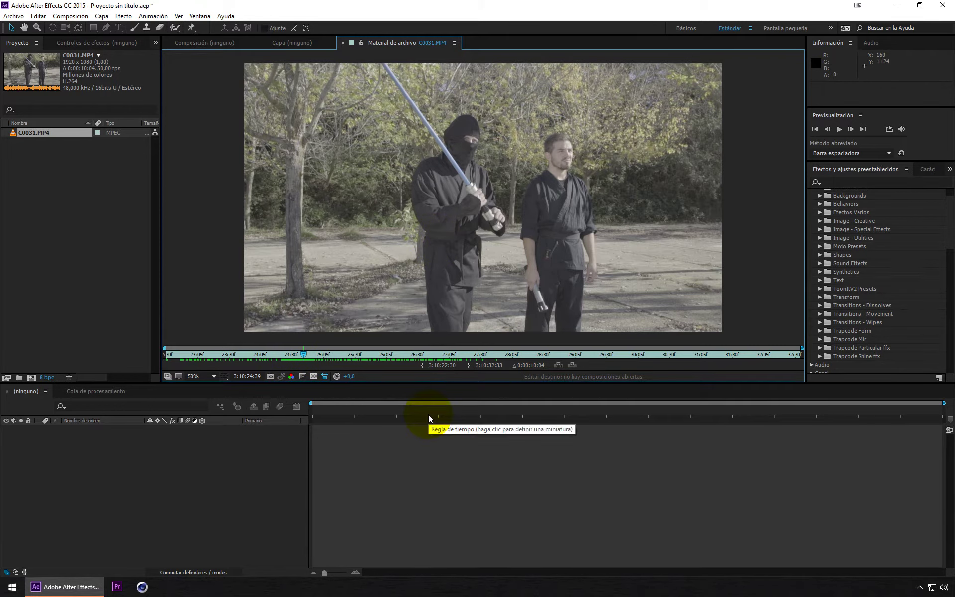
Trim C0031.MP4 to a 0:00:02:13 section and build Comp 1 from it.
click(421, 365)
drag(405, 357, 446, 357)
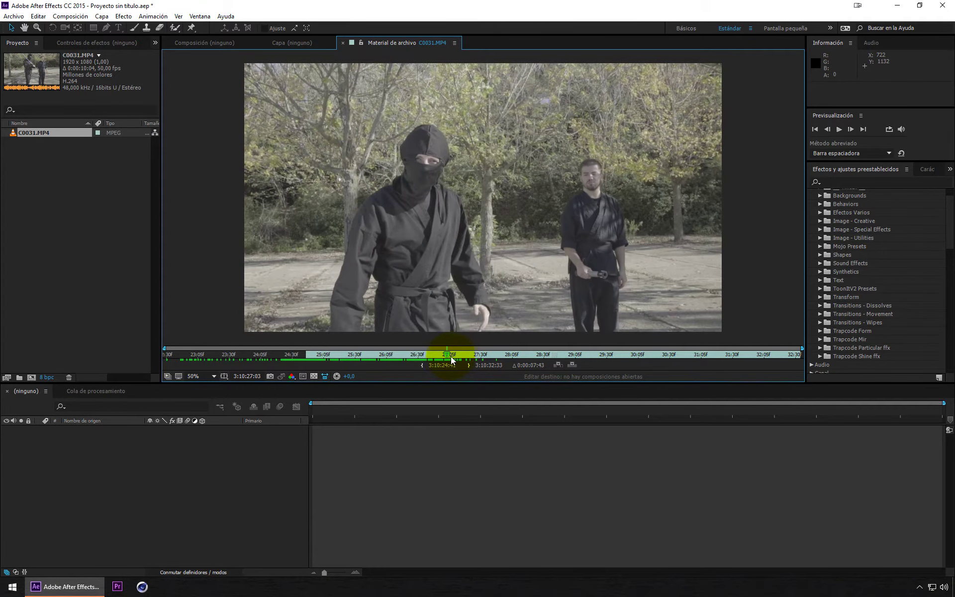
click(468, 365)
click(467, 366)
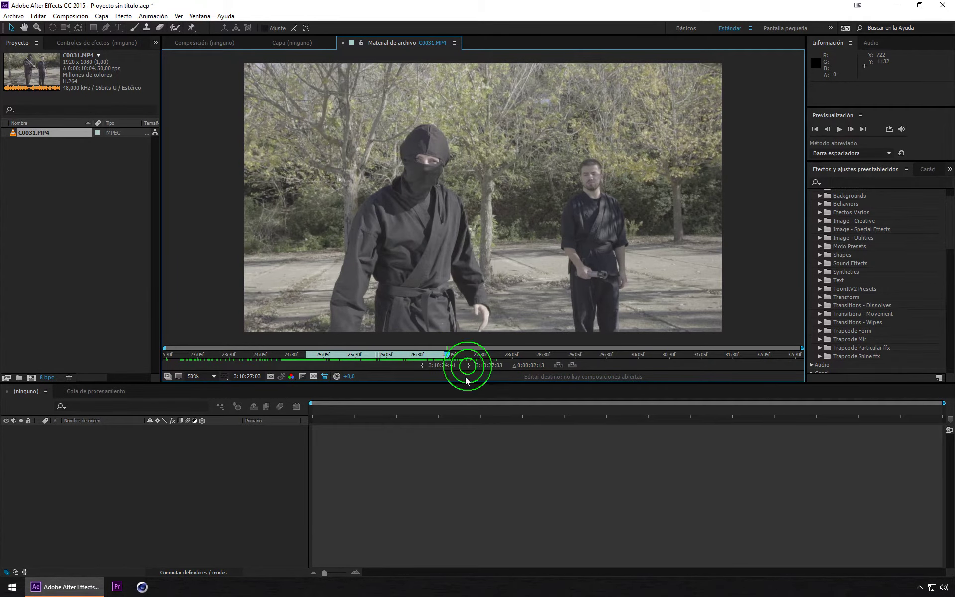
click(571, 366)
right_click(496, 472)
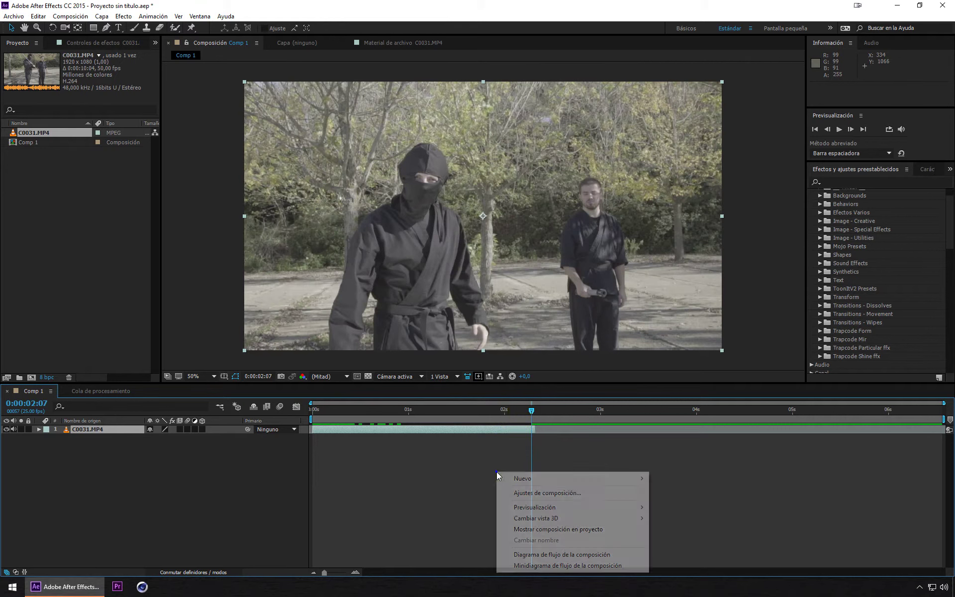
click(350, 494)
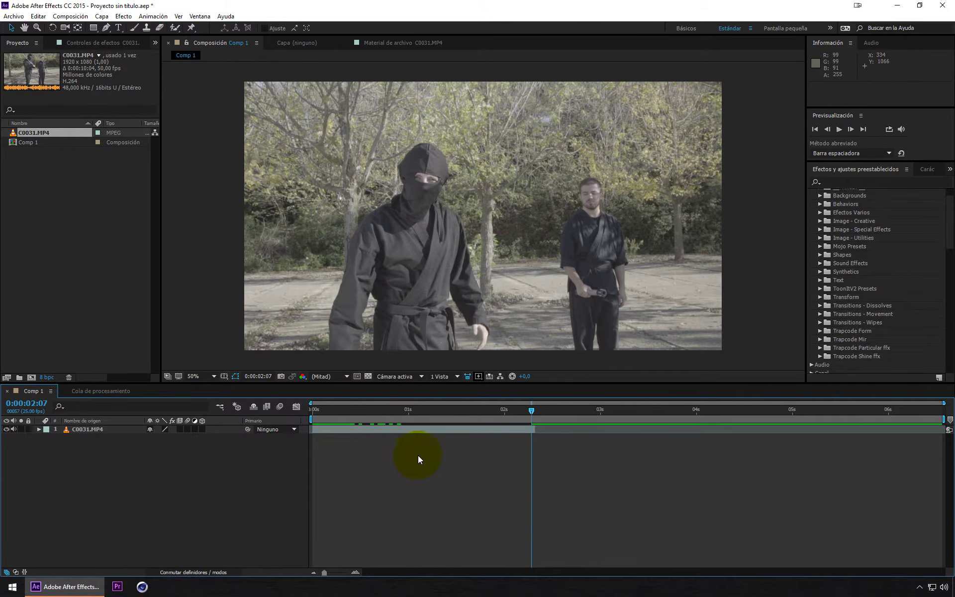
click(418, 470)
right_click(461, 500)
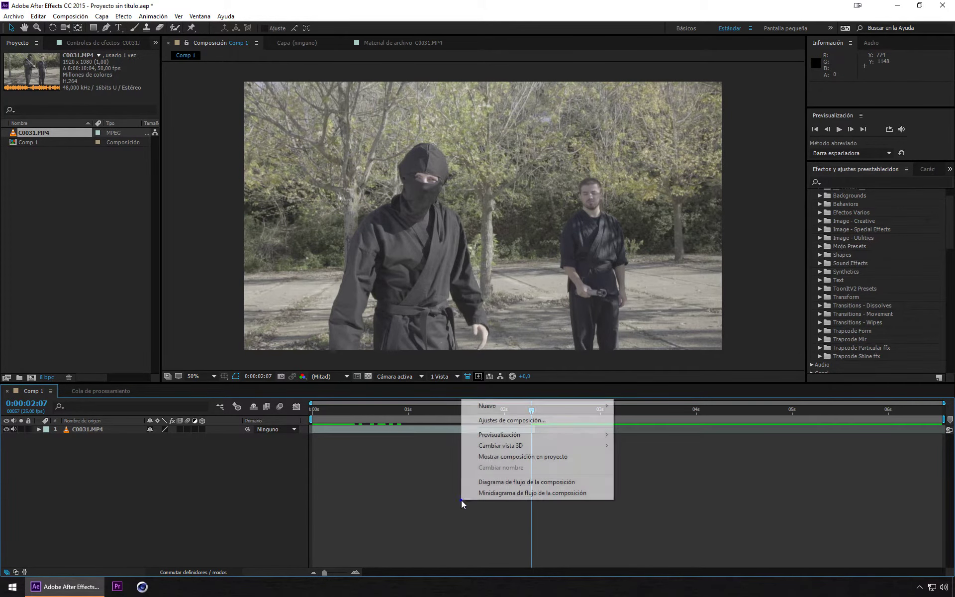
click(498, 420)
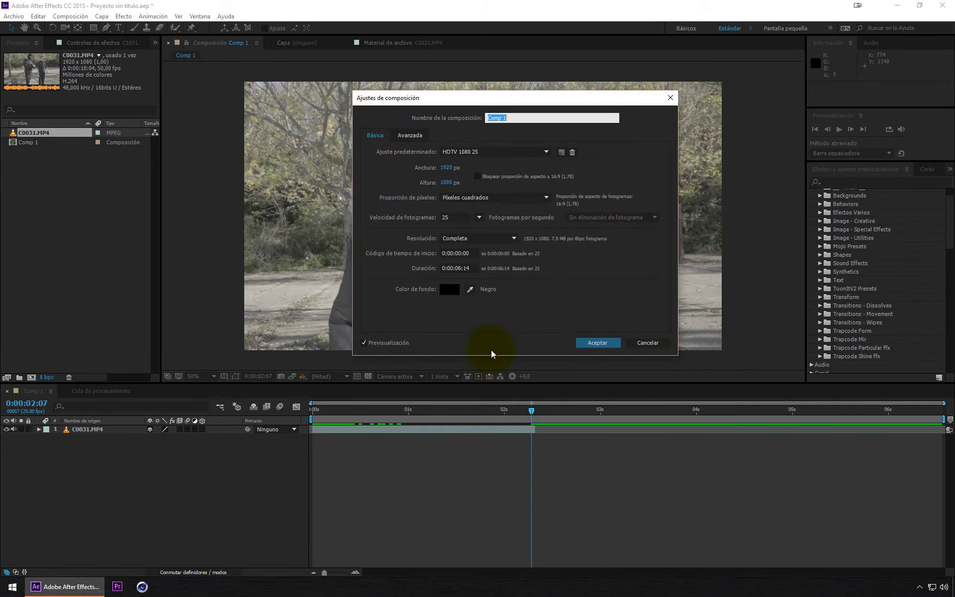
click(458, 270)
text(0:00:02:07)
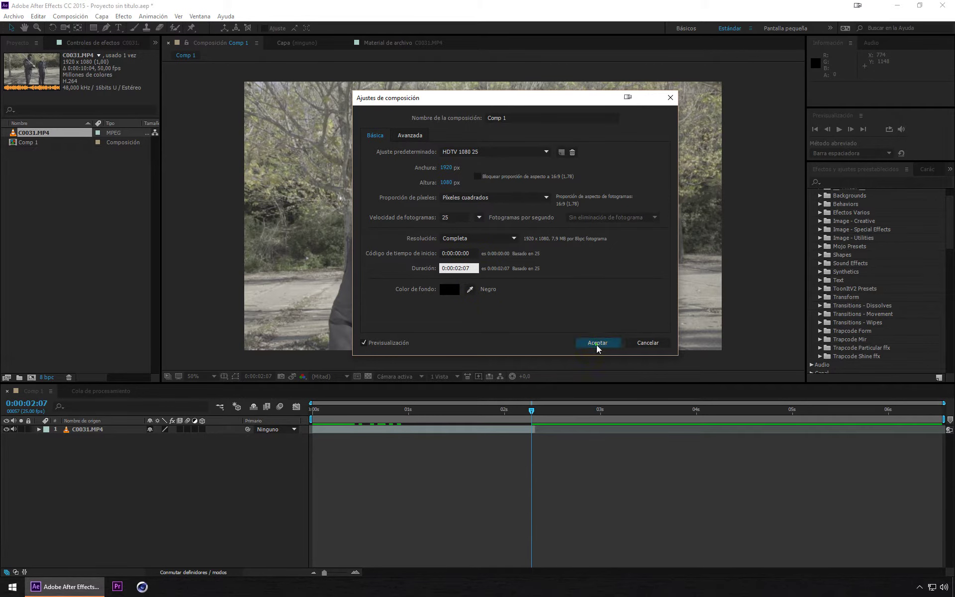
click(596, 343)
click(386, 467)
click(348, 411)
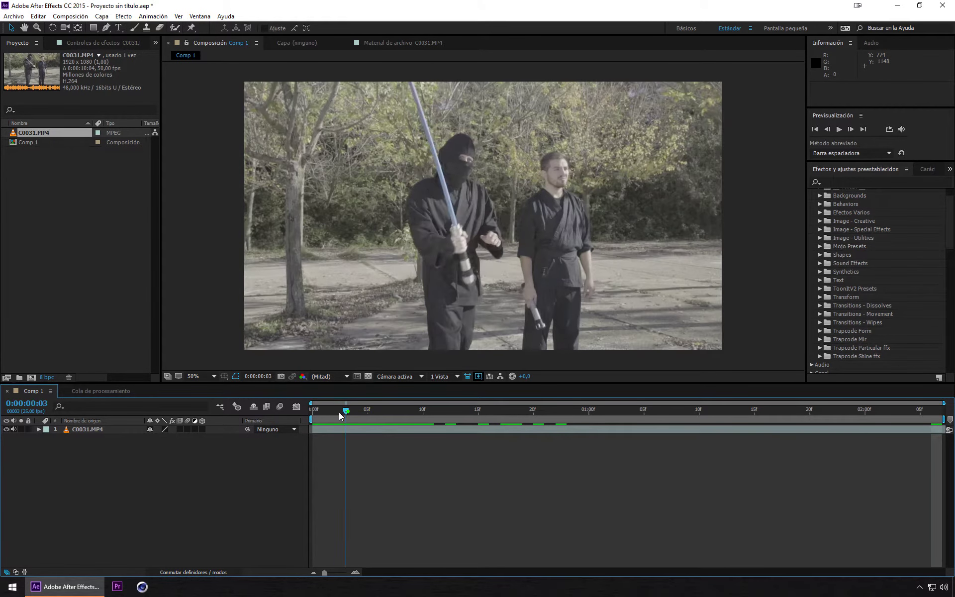
drag(338, 411, 317, 413)
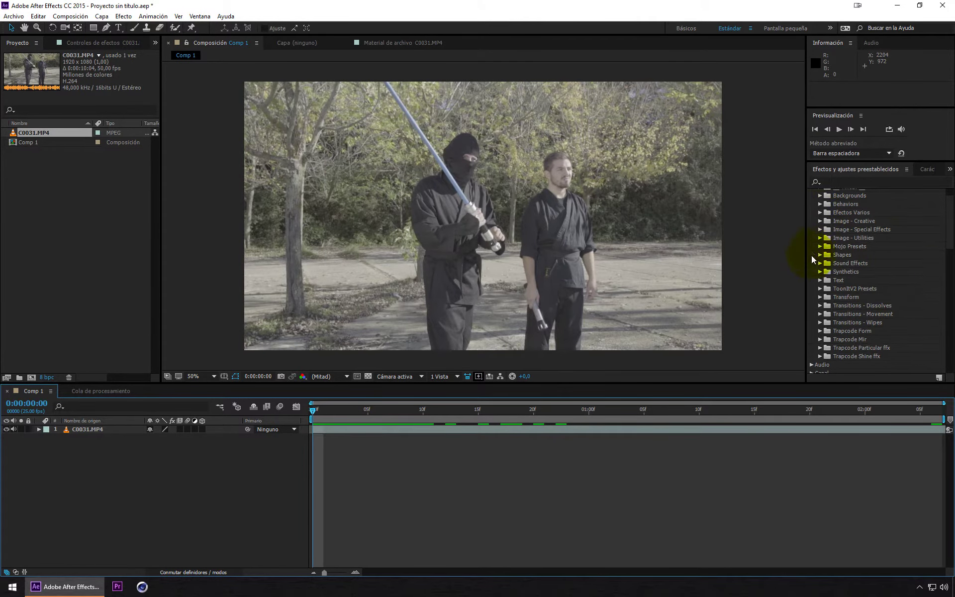
mouse_move(465, 411)
mouse_down()
mouse_move(827, 410)
mouse_move(318, 419)
mouse_up()
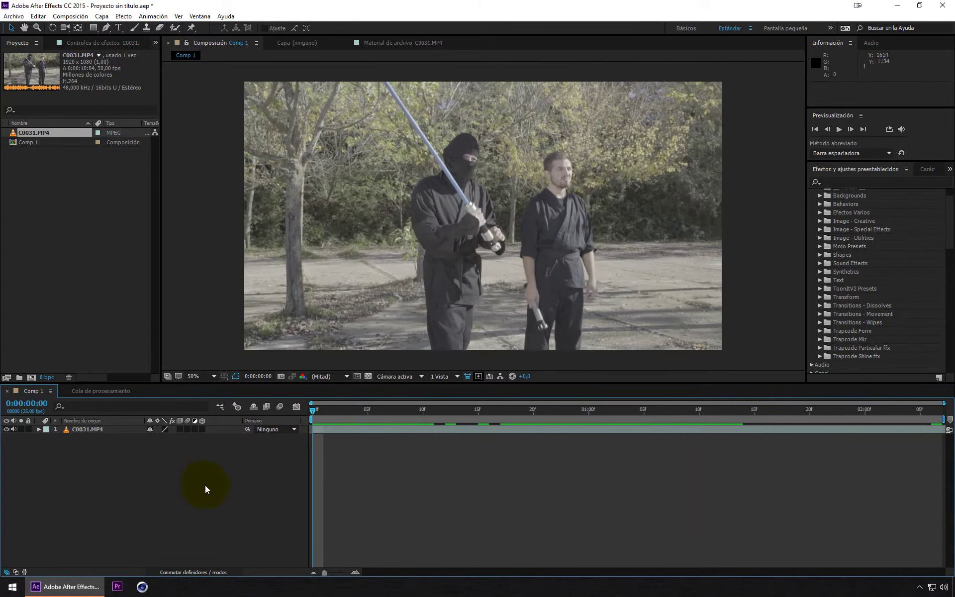
Add a red 1920x1080 solid, Sólido Rojo 1, above the footage and select it.
right_click(181, 471)
click(194, 477)
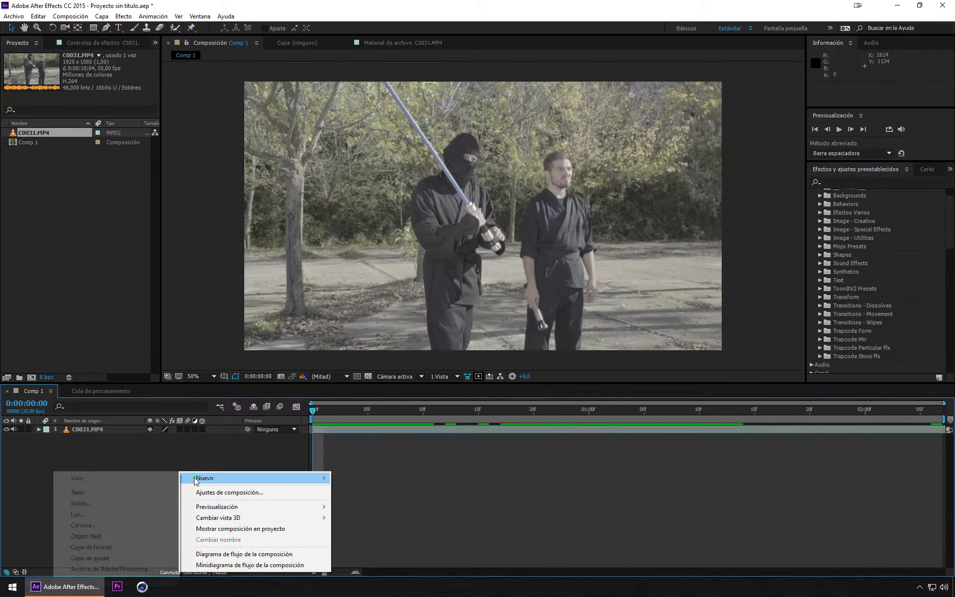
click(130, 503)
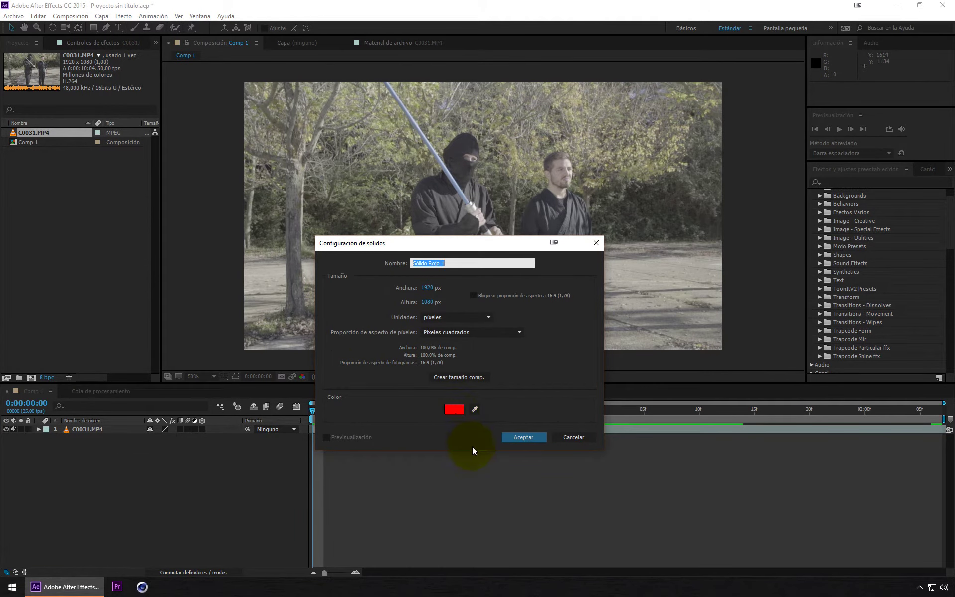
click(533, 439)
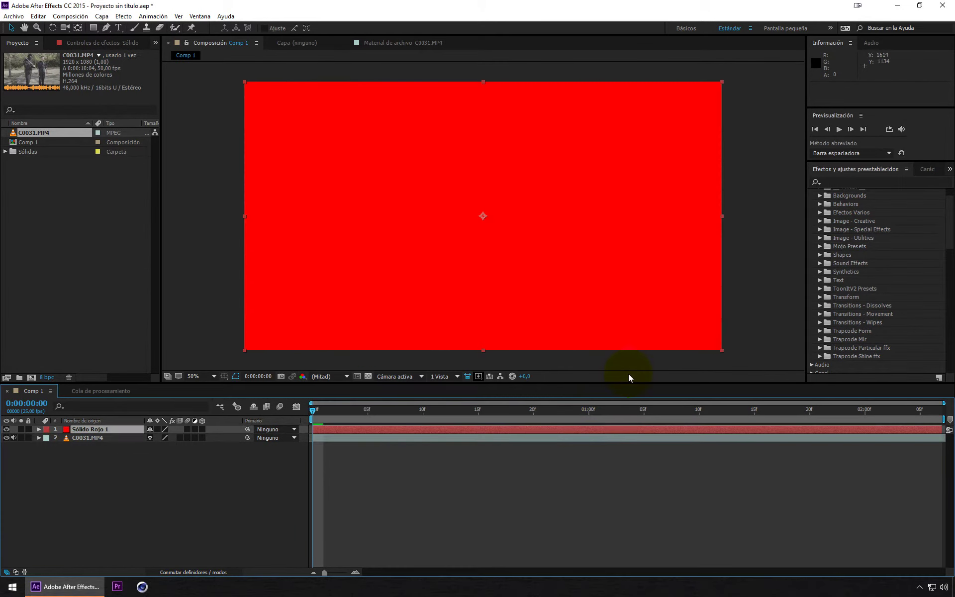
click(471, 512)
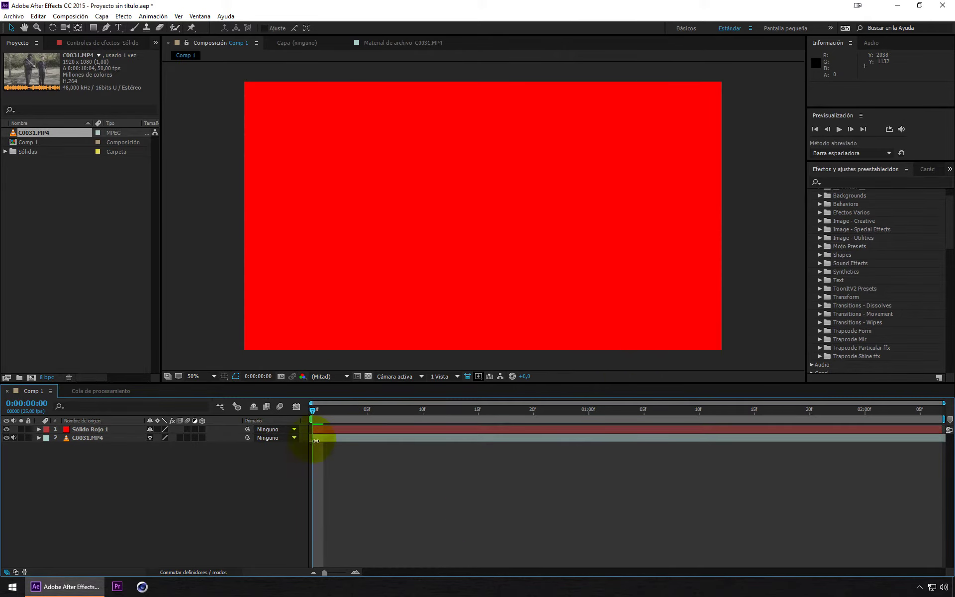
click(94, 436)
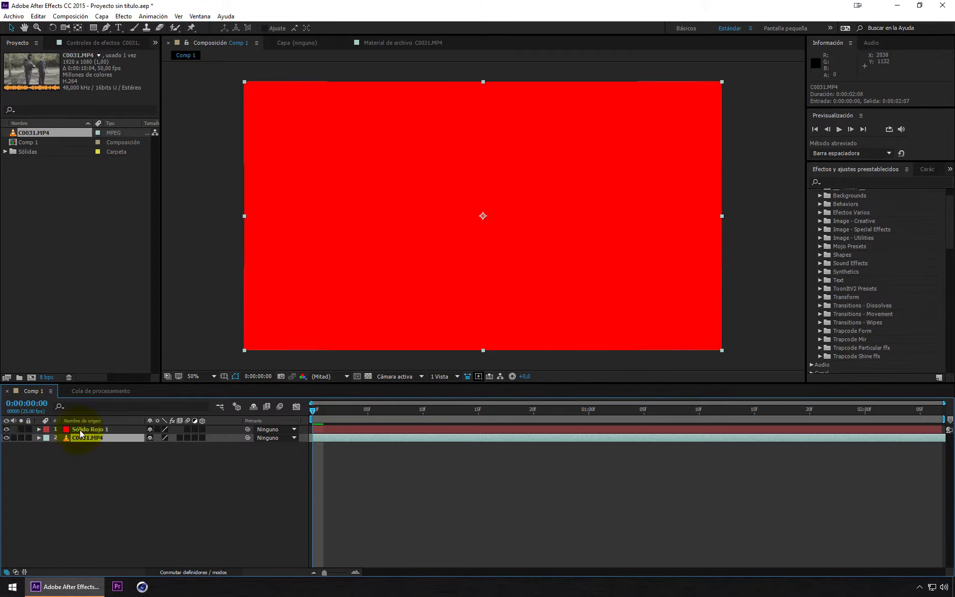
click(82, 430)
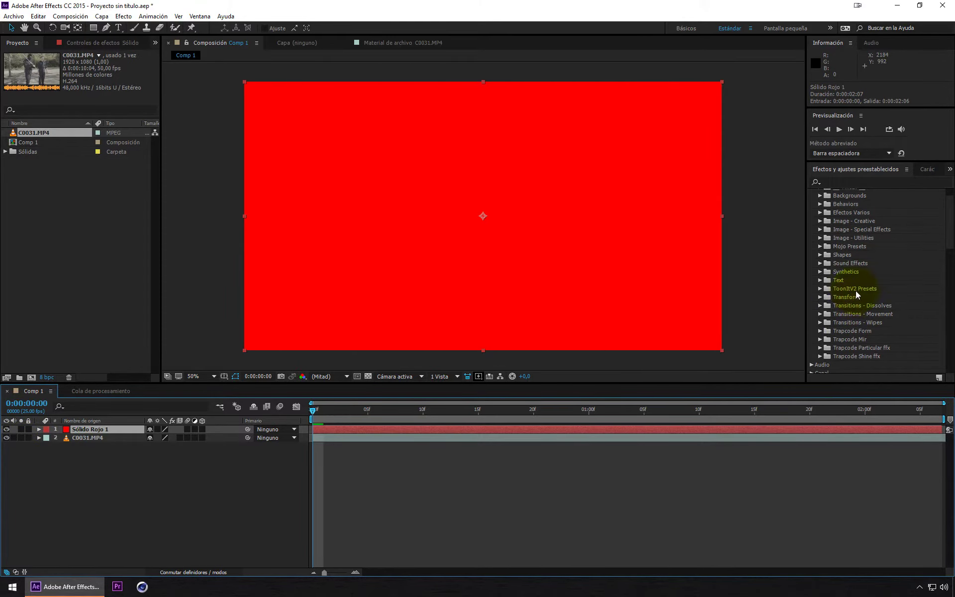
Apply the Light_Saber_V2 preset from Efectos Varios to Sólido Rojo 1 and dismiss the warning.
click(820, 212)
scroll(861, 243, down, 3)
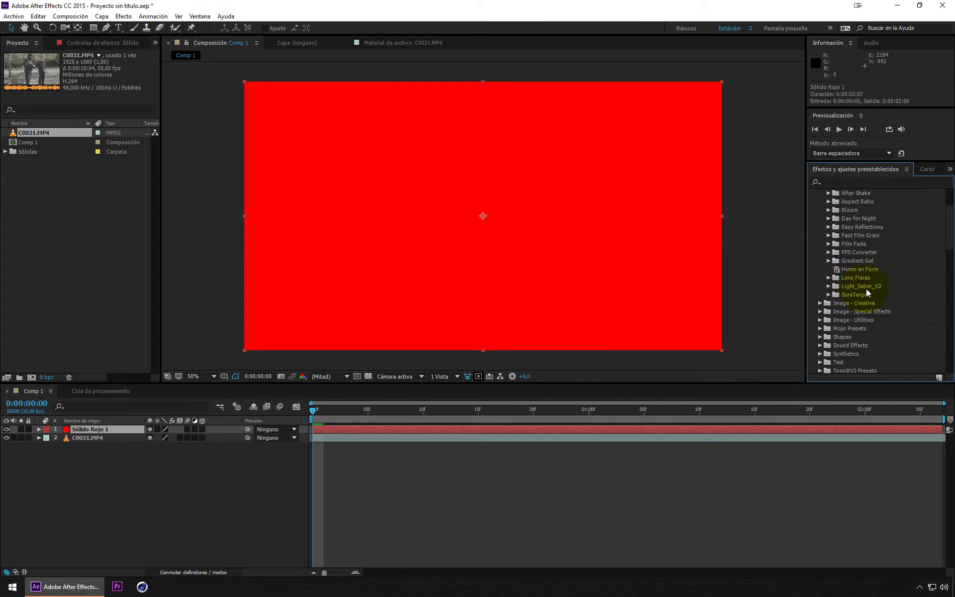
click(828, 286)
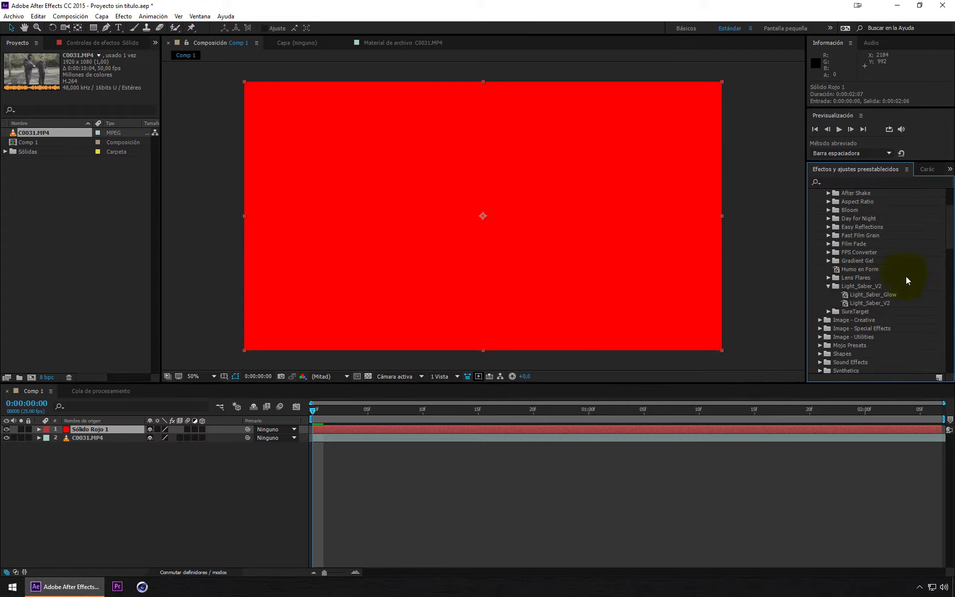
scroll(907, 291, down, 2)
click(883, 282)
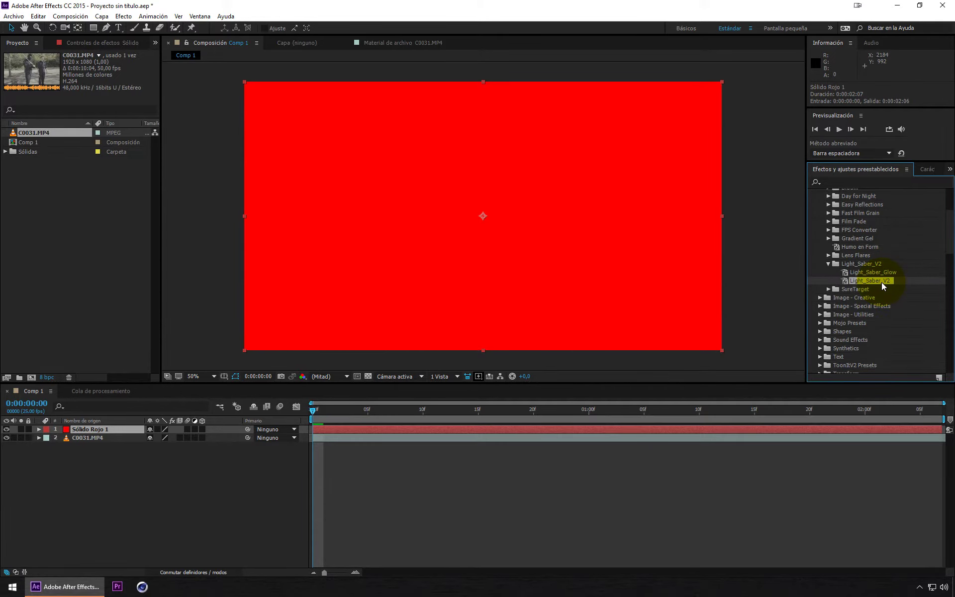
drag(881, 282, 602, 429)
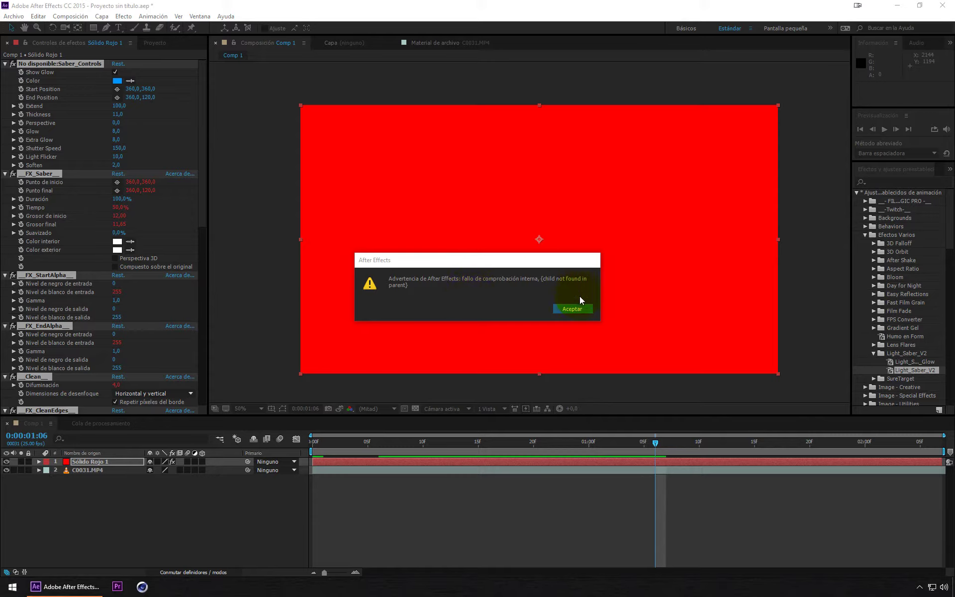
click(575, 309)
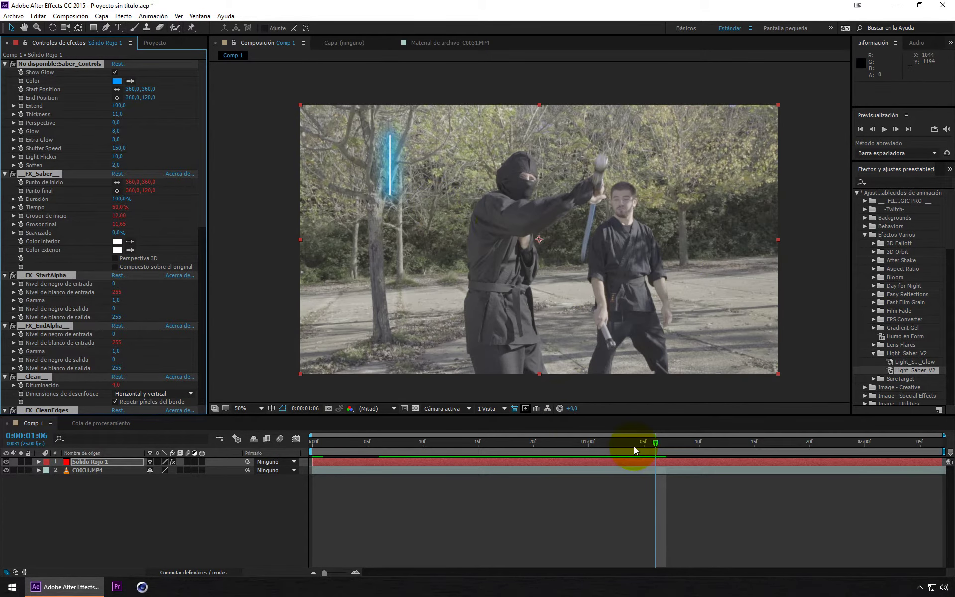
Return to frame 0:00:00:18, widen the Effect Controls panel and collapse all effects.
drag(634, 446, 511, 448)
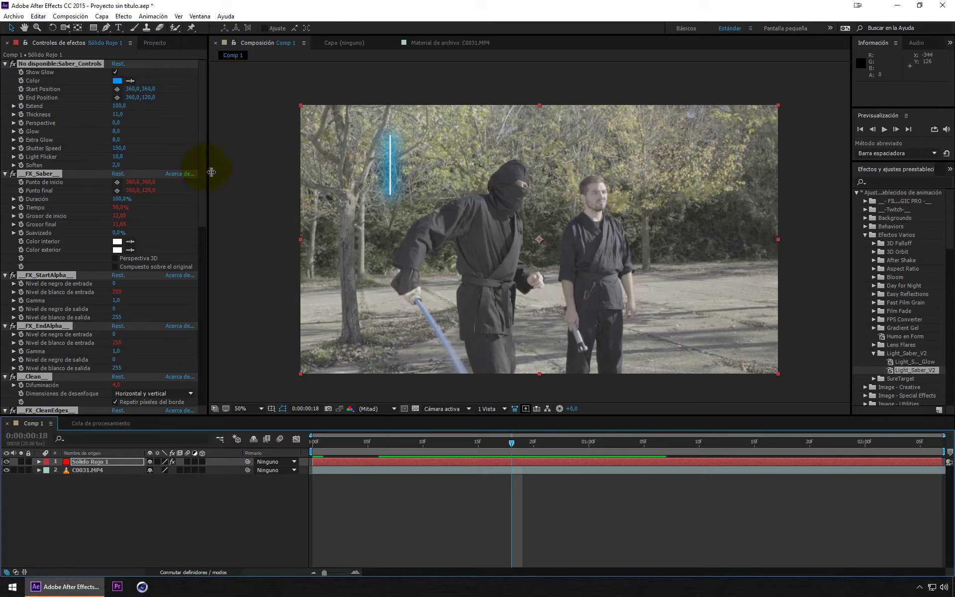
drag(207, 171, 283, 173)
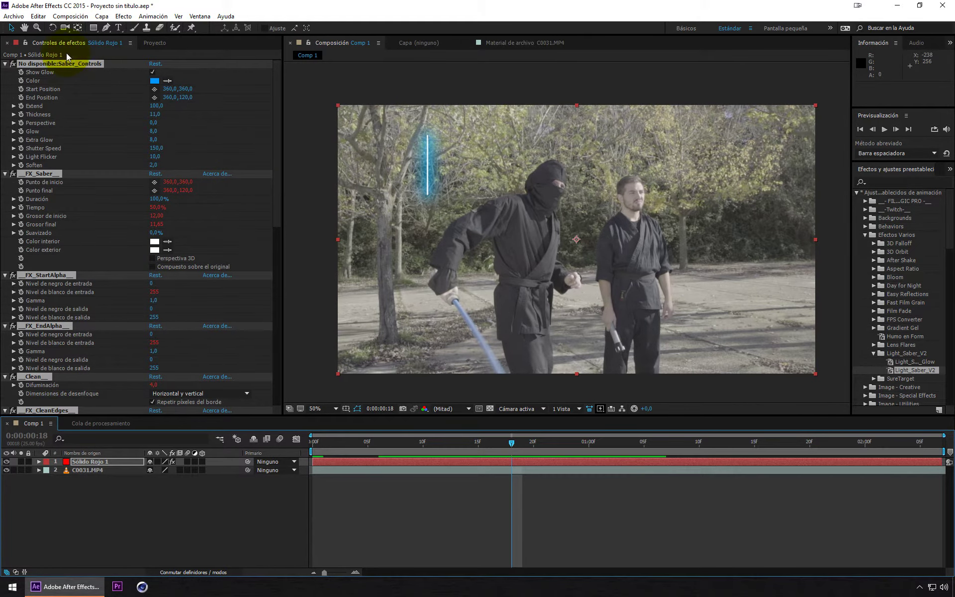
ctrl+click(5, 174)
Expand Saber_Controls to show its colour, thickness and start/end position settings.
click(89, 198)
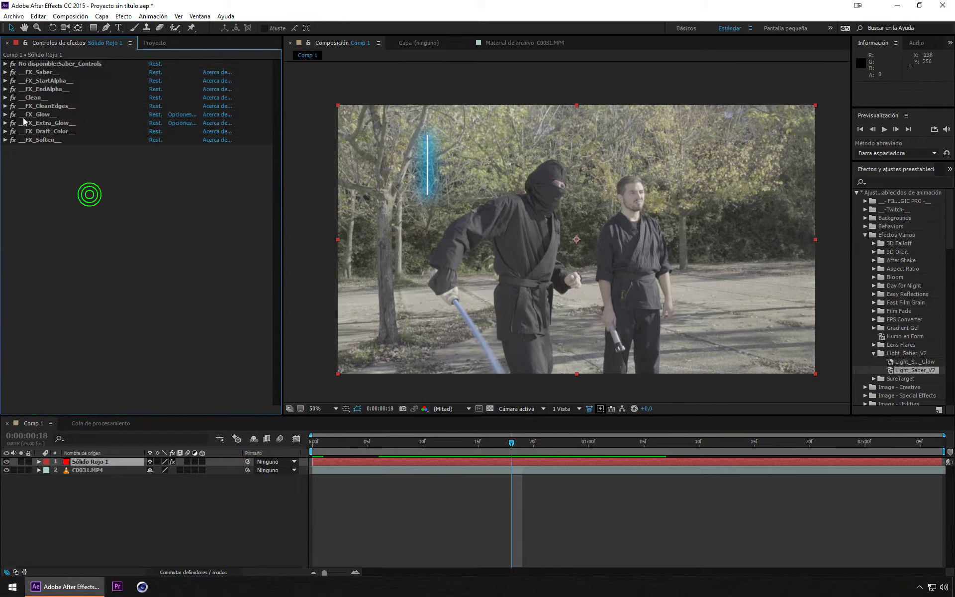
click(40, 63)
click(5, 63)
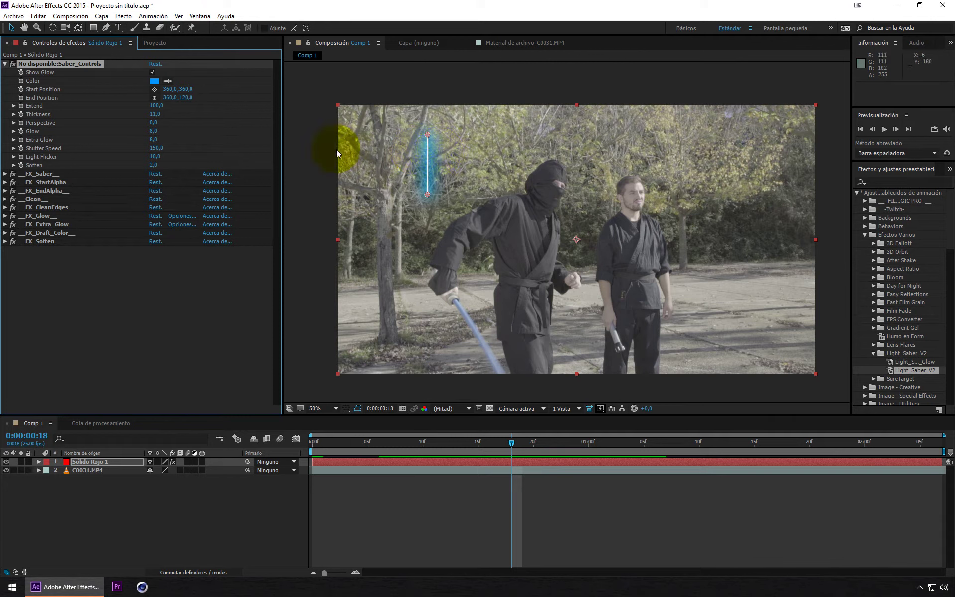
Make the saber light blue and move its start and end points onto the ninja's arm.
click(154, 80)
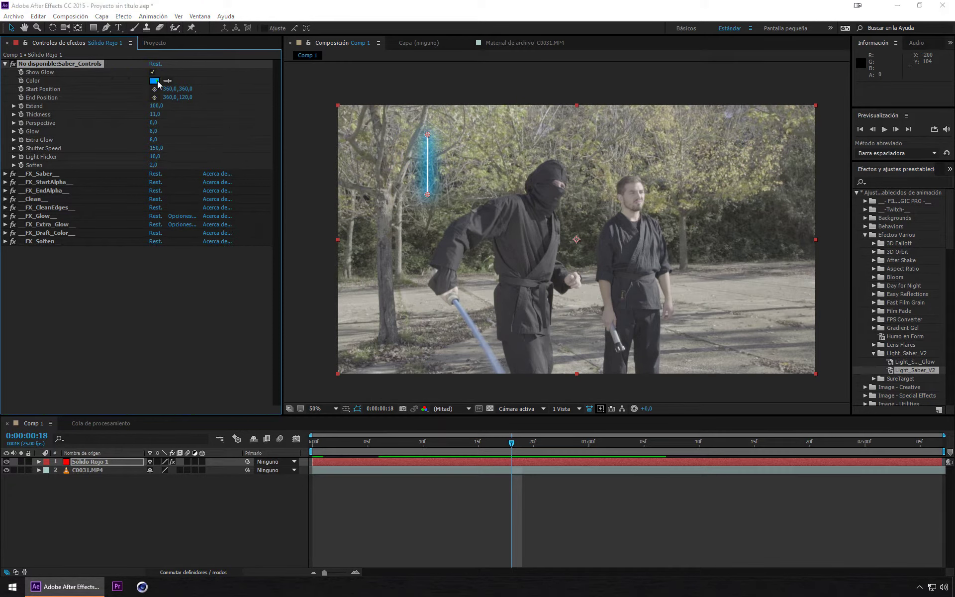
mouse_move(518, 294)
mouse_down()
mouse_move(519, 278)
mouse_move(518, 327)
mouse_up()
click(594, 274)
drag(427, 194, 414, 223)
drag(427, 135, 501, 215)
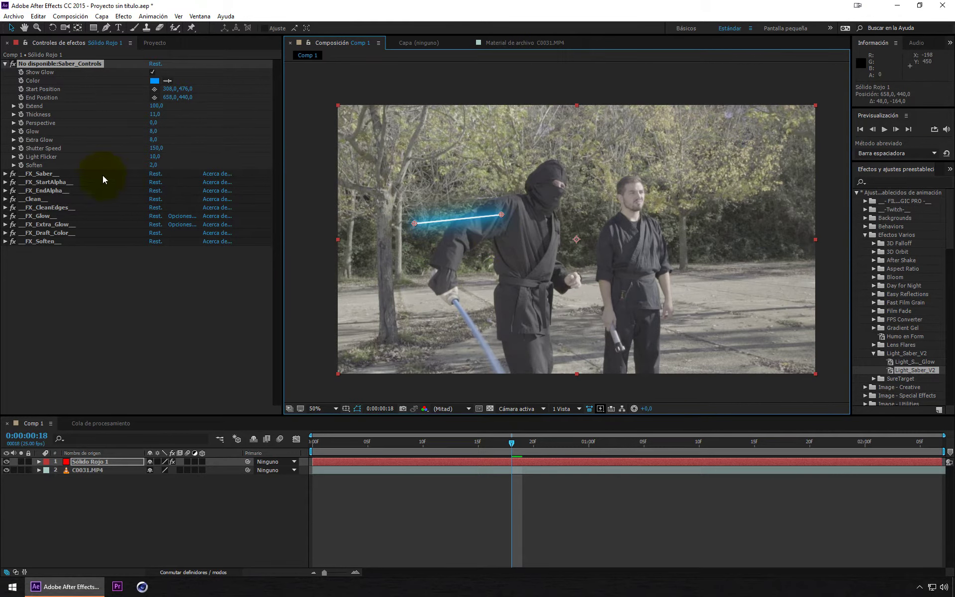
Lower the saber's Extend to 39 and set its beam Thickness to 16,2.
click(162, 108)
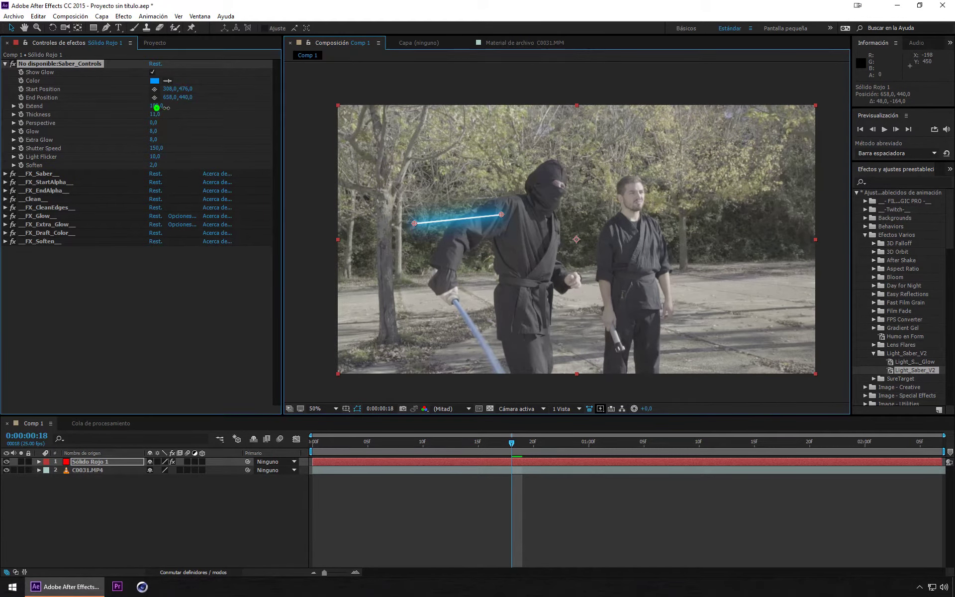
mouse_move(180, 108)
mouse_down()
mouse_move(155, 106)
mouse_move(201, 111)
mouse_up()
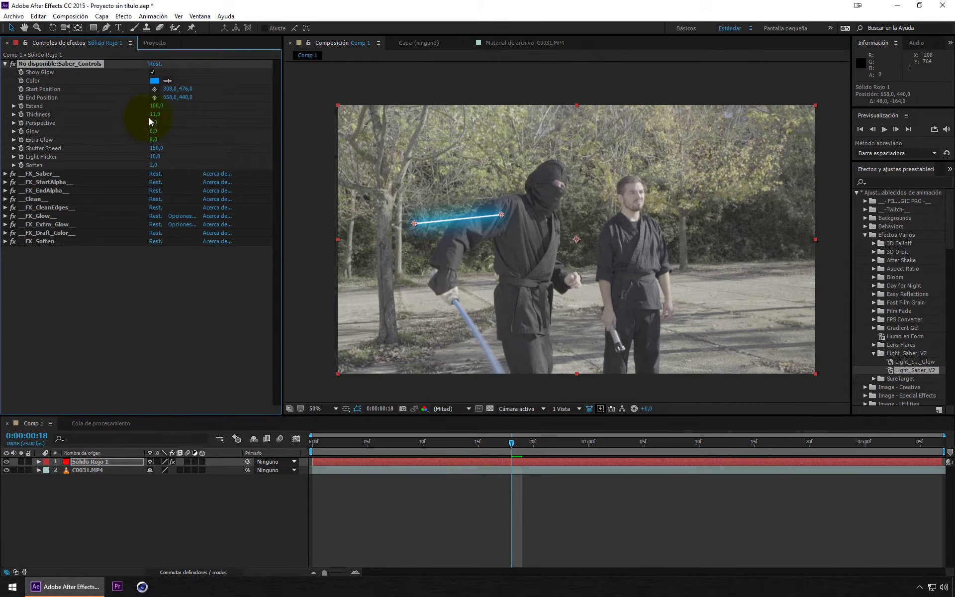
mouse_move(155, 116)
mouse_down()
mouse_move(248, 132)
mouse_move(209, 134)
mouse_up()
click(311, 444)
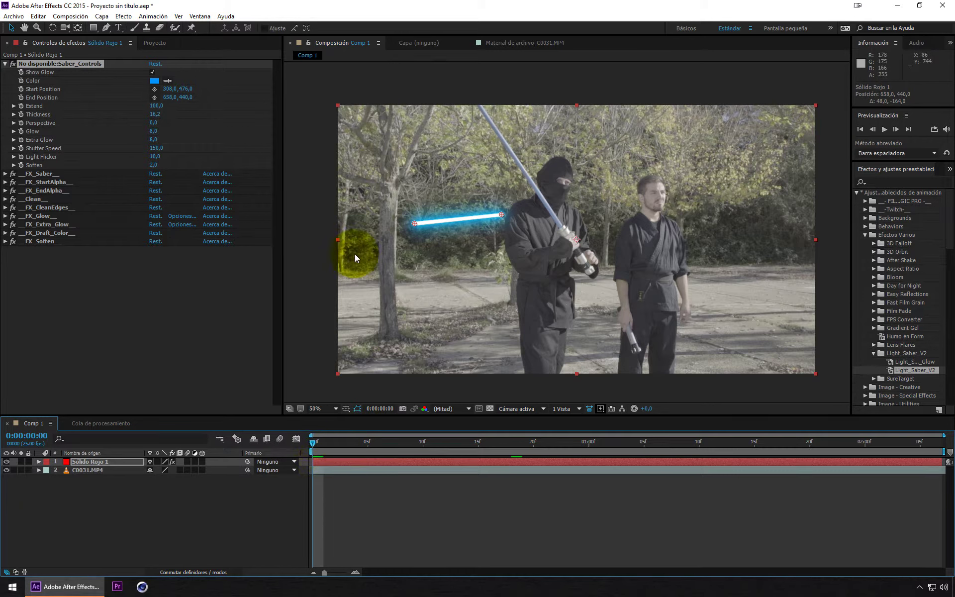
Set the saber start at the ninja's hands (898,0/490,0) and the end above the frame (542,0/-38,0).
click(57, 91)
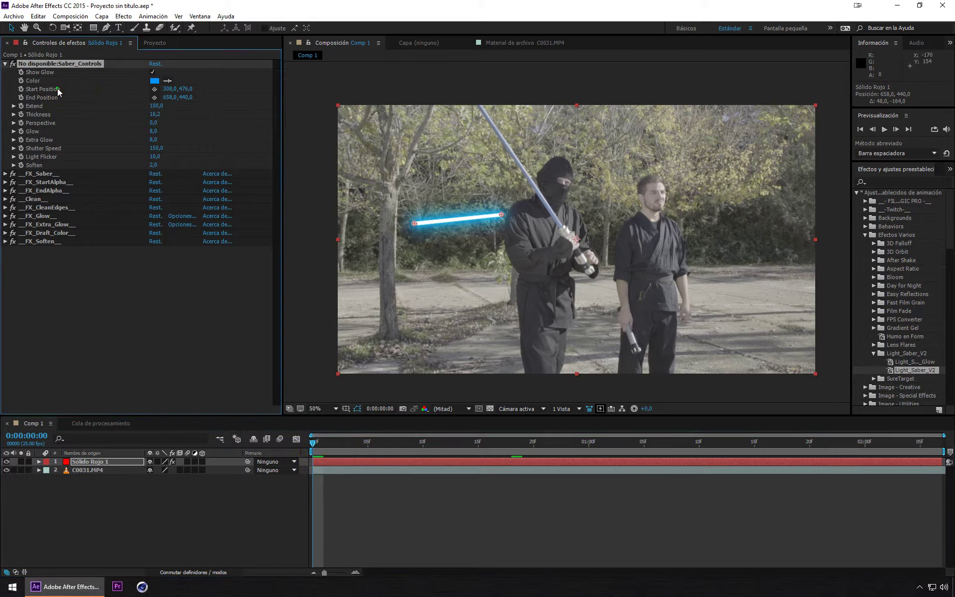
click(154, 89)
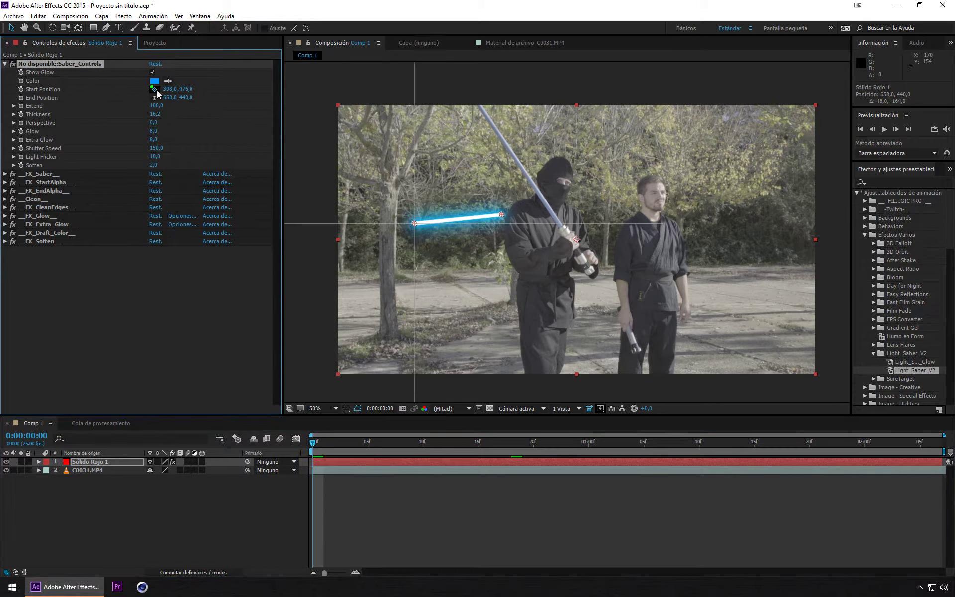
click(561, 227)
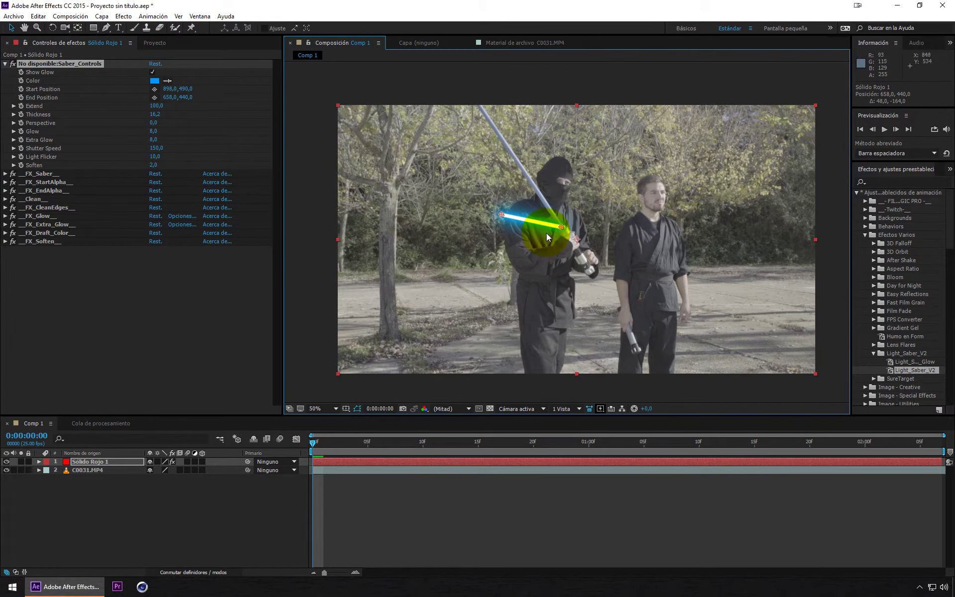
drag(500, 215, 460, 208)
drag(461, 110, 472, 97)
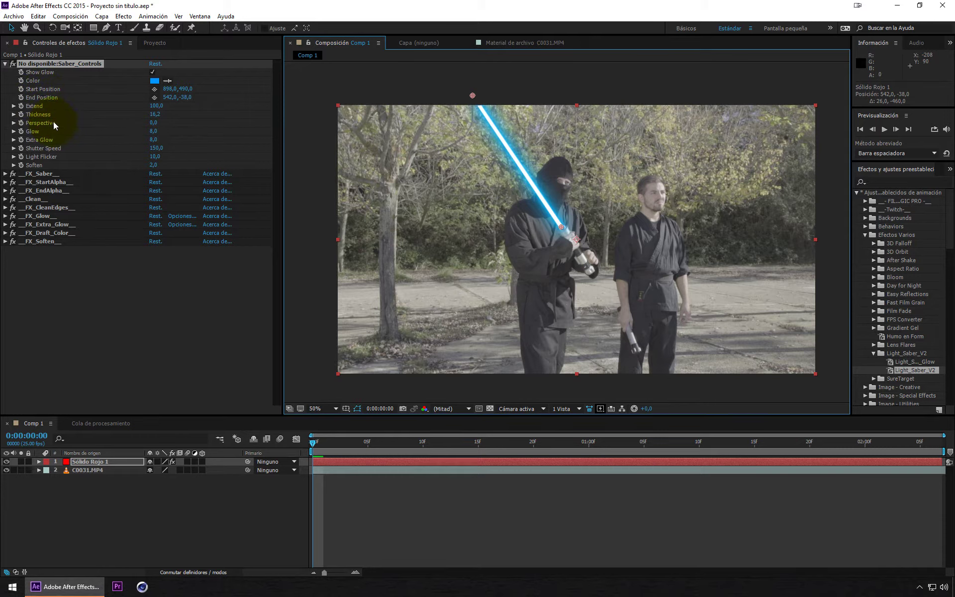
Enable keyframing on the saber Start and End Position and preview the animation.
click(21, 89)
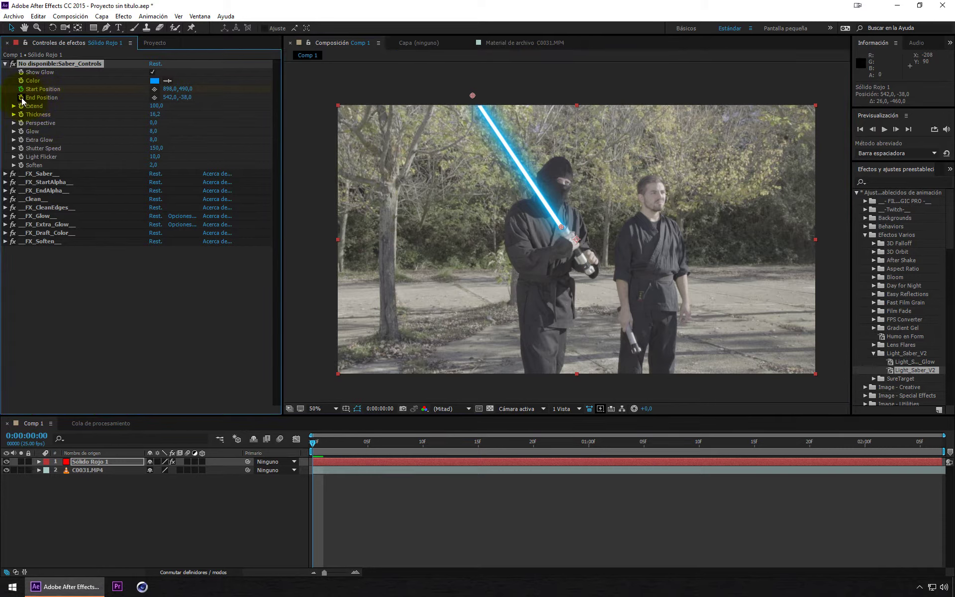
click(21, 97)
click(131, 312)
click(316, 445)
key(space)
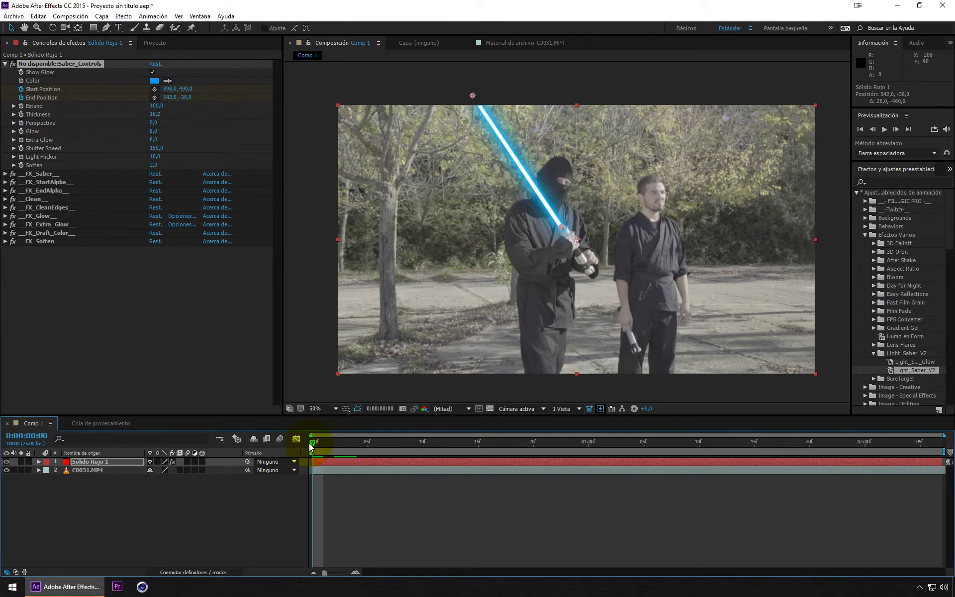
drag(310, 445, 379, 443)
At frame 6, angle the blade from the hand (756,0/732,0) up to the hood (908,0/270,0).
drag(561, 227, 526, 287)
mouse_move(473, 95)
mouse_down()
mouse_move(566, 175)
mouse_move(635, 268)
mouse_up()
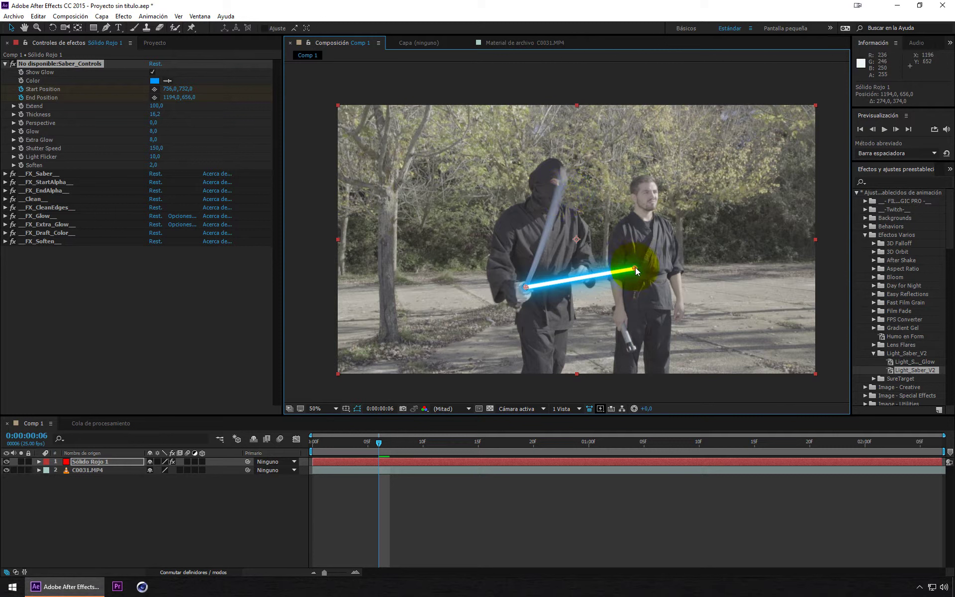
drag(635, 268, 564, 171)
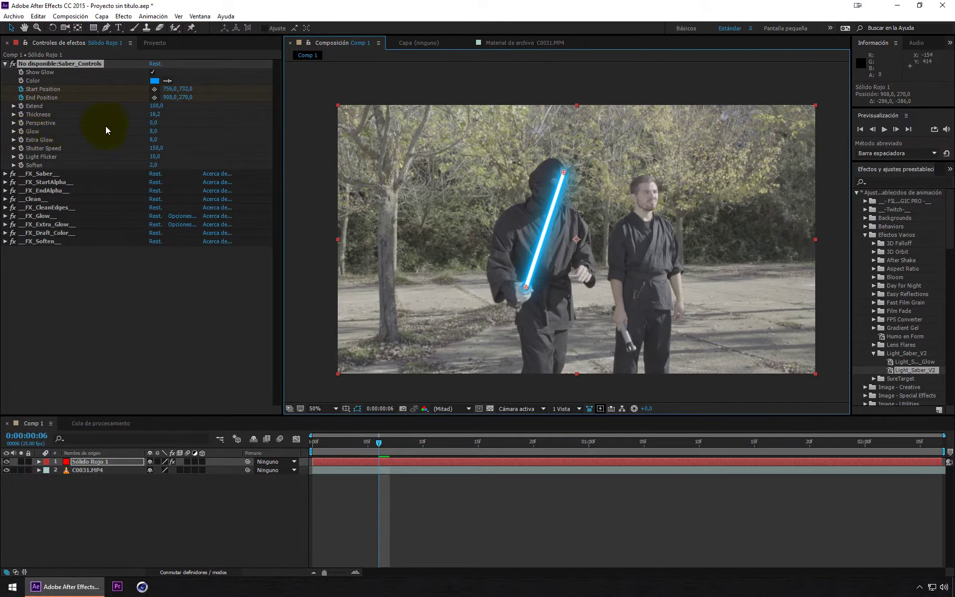
Try negative and positive Perspective values, then reset Perspective to 0.
drag(153, 123, 85, 139)
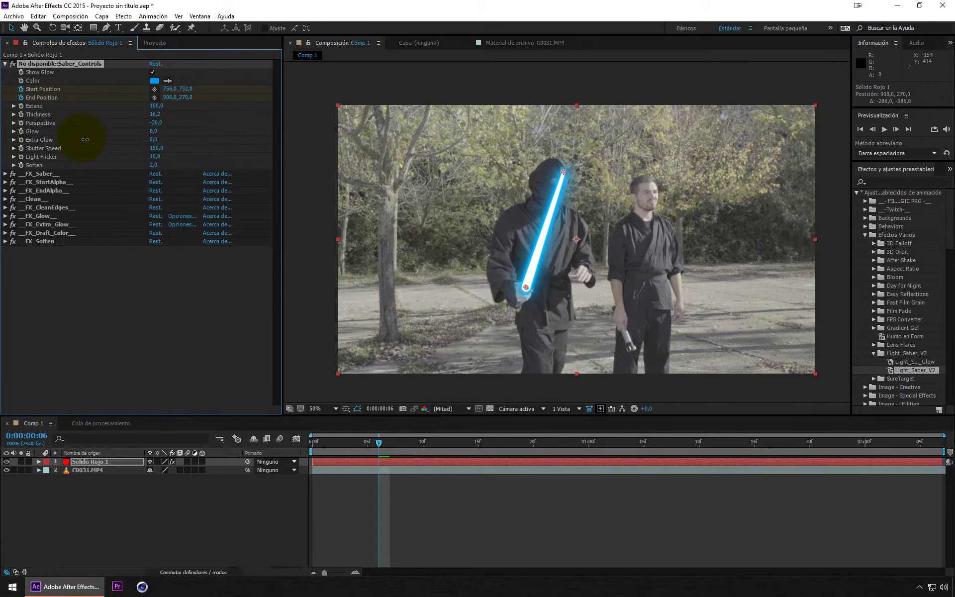
mouse_move(85, 139)
mouse_down()
mouse_move(313, 141)
mouse_move(250, 142)
mouse_up()
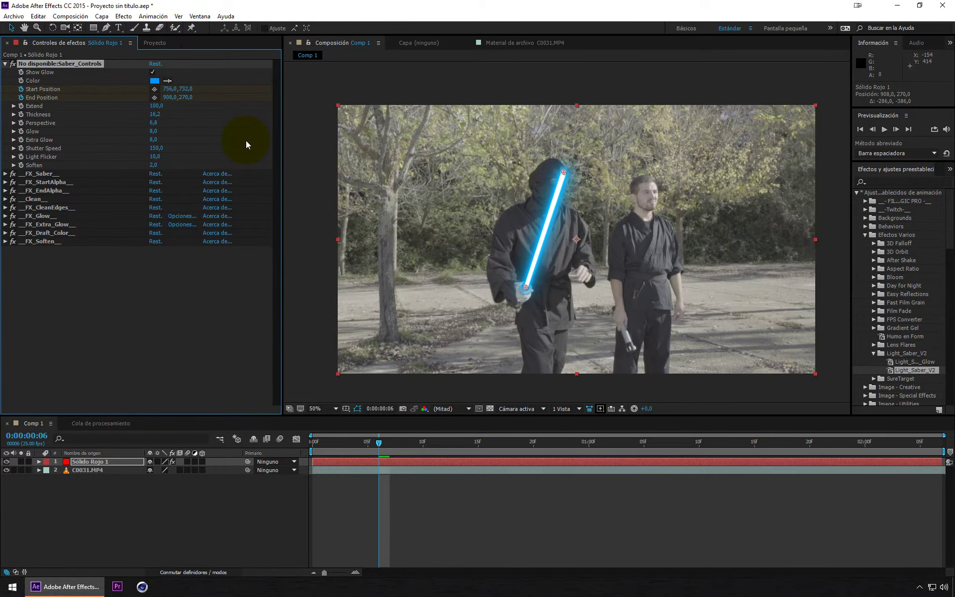
drag(162, 117, 163, 117)
drag(152, 123, 69, 144)
Select Sólido Rojo 1 and show only its keyframed position properties with U.
click(83, 462)
key(u)
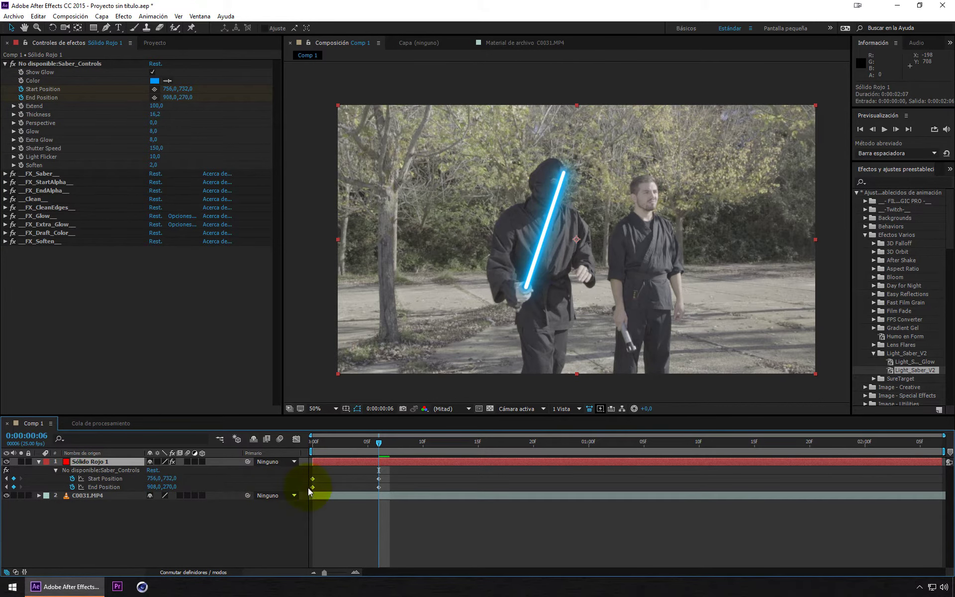
click(356, 443)
click(424, 479)
click(430, 462)
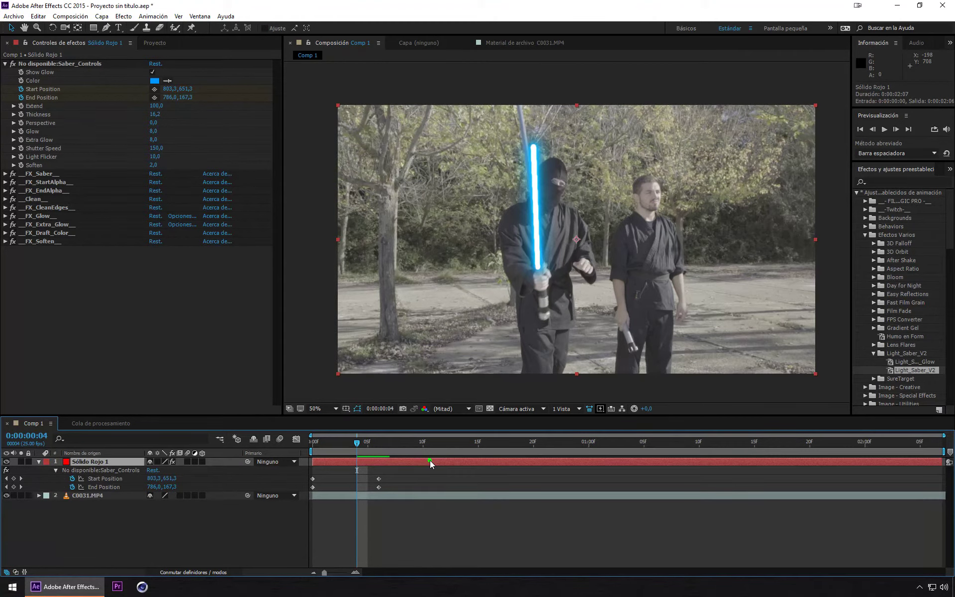
click(430, 462)
click(404, 487)
At frame 3, key the blade from Start 845,0/573,0 to End 665,0/-22,0.
key(Page_Up)
drag(537, 268, 548, 247)
drag(533, 146, 503, 100)
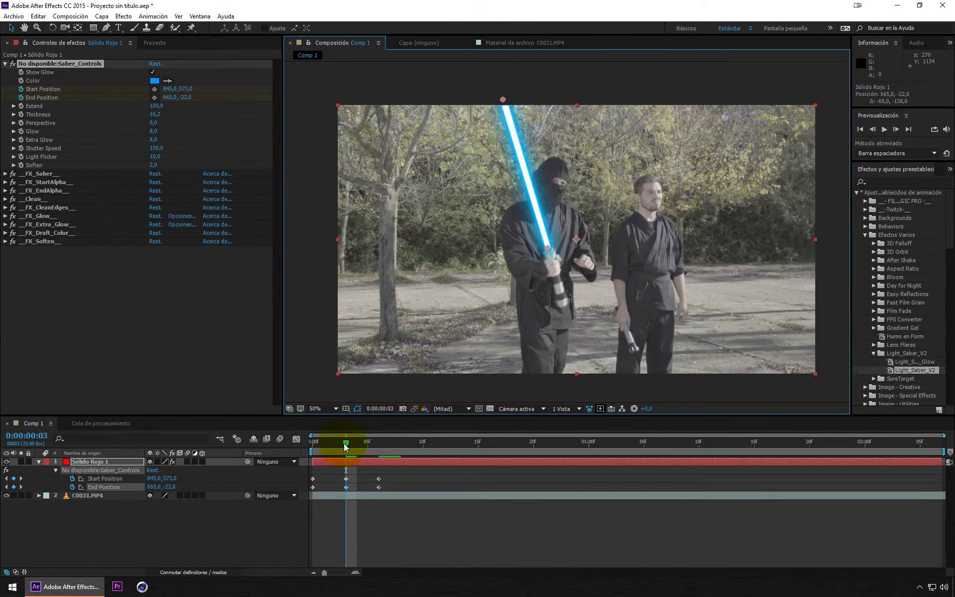
Key the blade base on the hilt with the tip raised at frames 4 and 5, then review.
drag(346, 446, 360, 443)
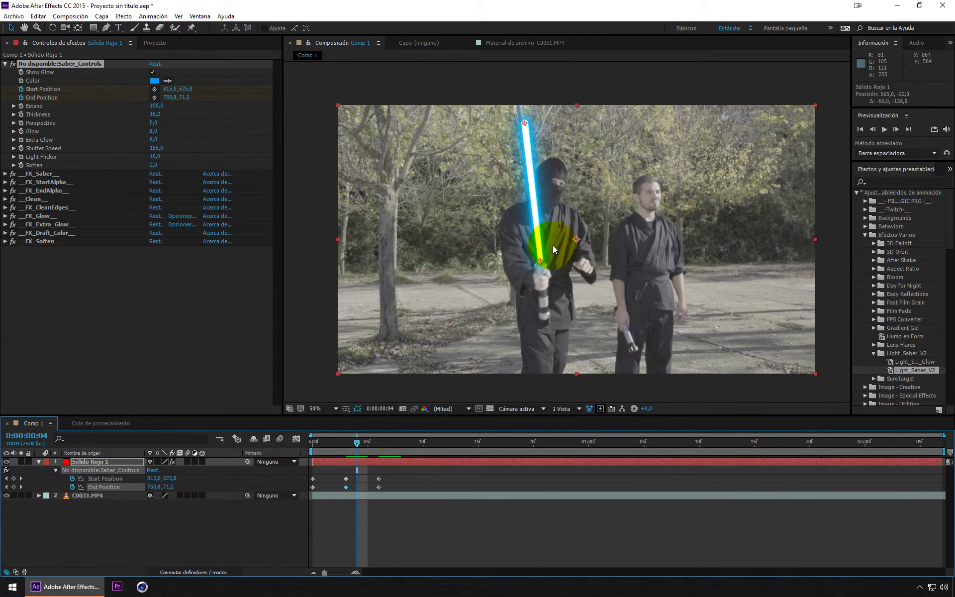
drag(553, 246, 540, 264)
drag(525, 123, 516, 98)
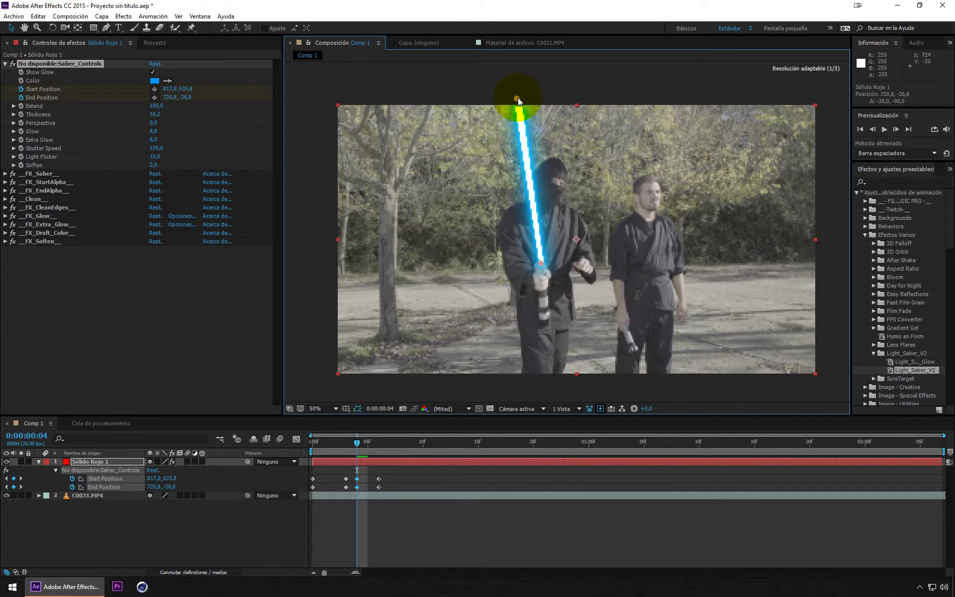
click(364, 444)
drag(563, 260, 533, 277)
drag(541, 134, 541, 102)
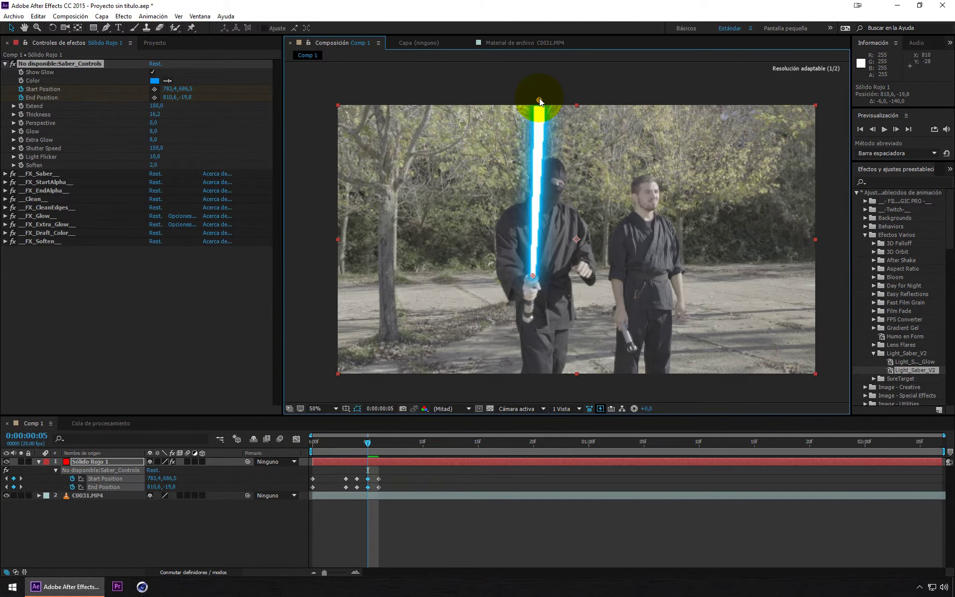
drag(367, 444, 341, 450)
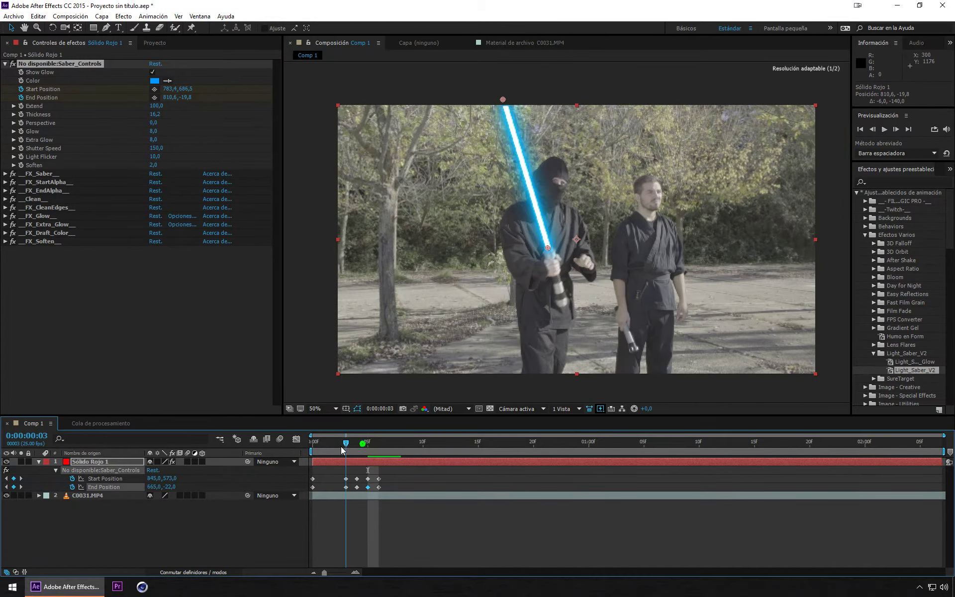
click(328, 451)
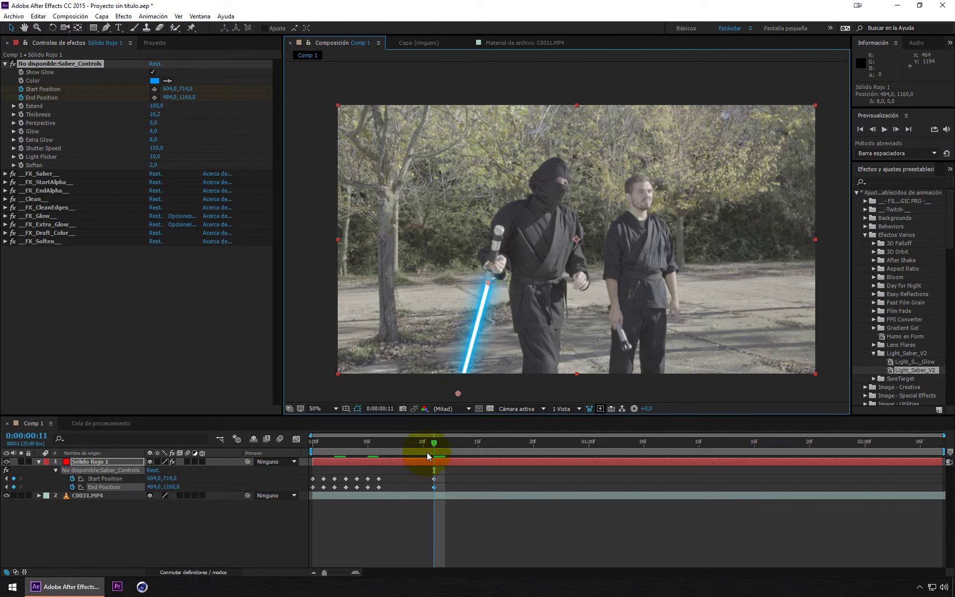
Show both saber points and reposition the blade base and tip at frame 9.
drag(426, 452, 411, 444)
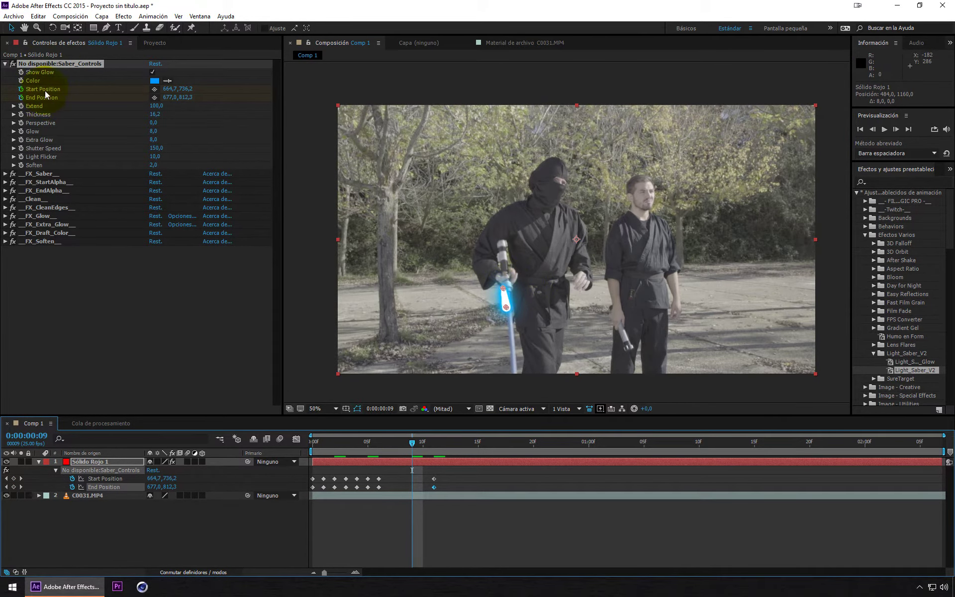
click(154, 97)
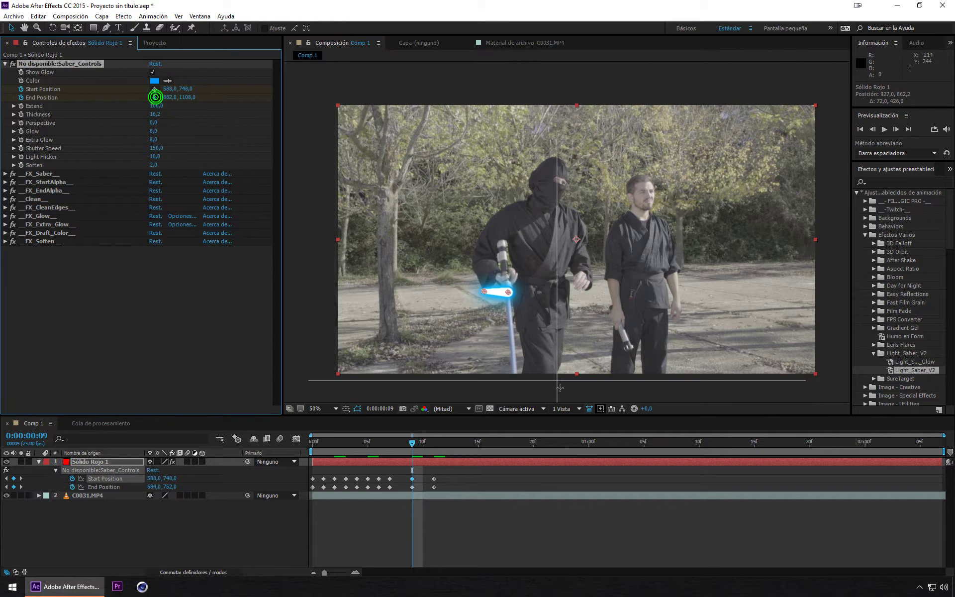
click(516, 394)
drag(484, 291, 507, 293)
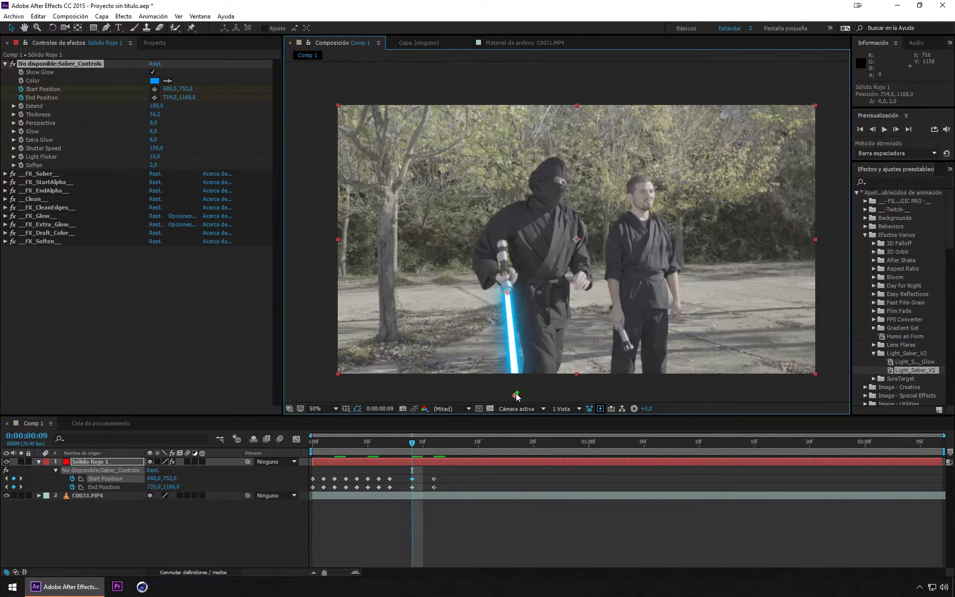
drag(517, 394, 515, 396)
Adjust the blade base and tip to follow the hilt at frames 8, 7 and 10.
click(413, 444)
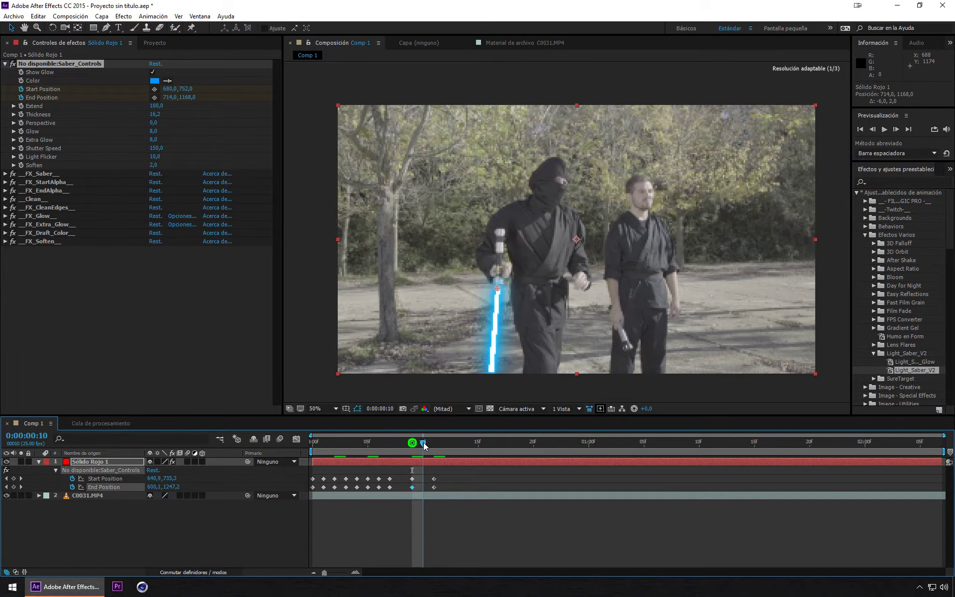
mouse_move(423, 444)
mouse_down()
mouse_move(433, 445)
mouse_move(401, 444)
mouse_up()
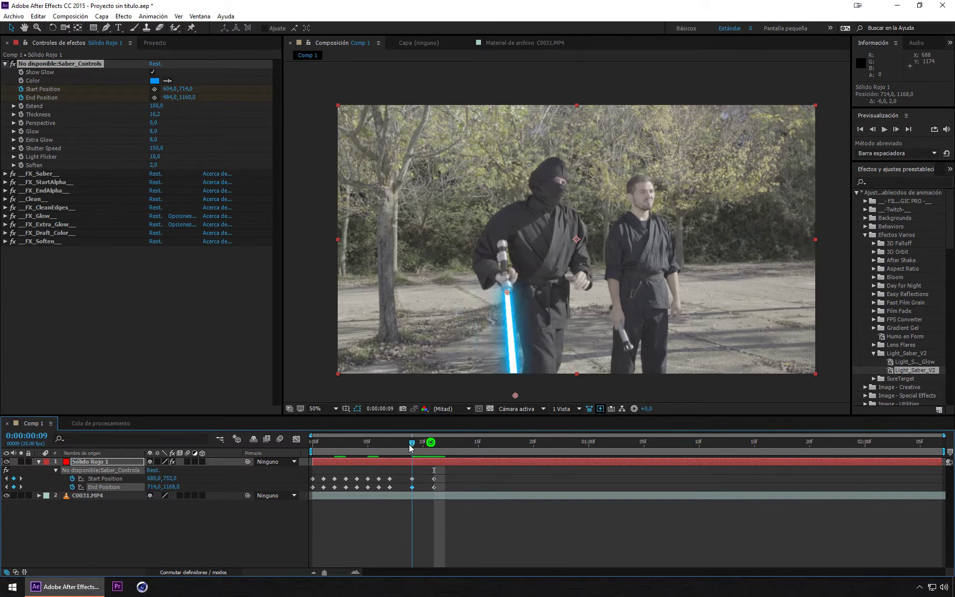
drag(517, 306, 514, 288)
drag(541, 358, 544, 392)
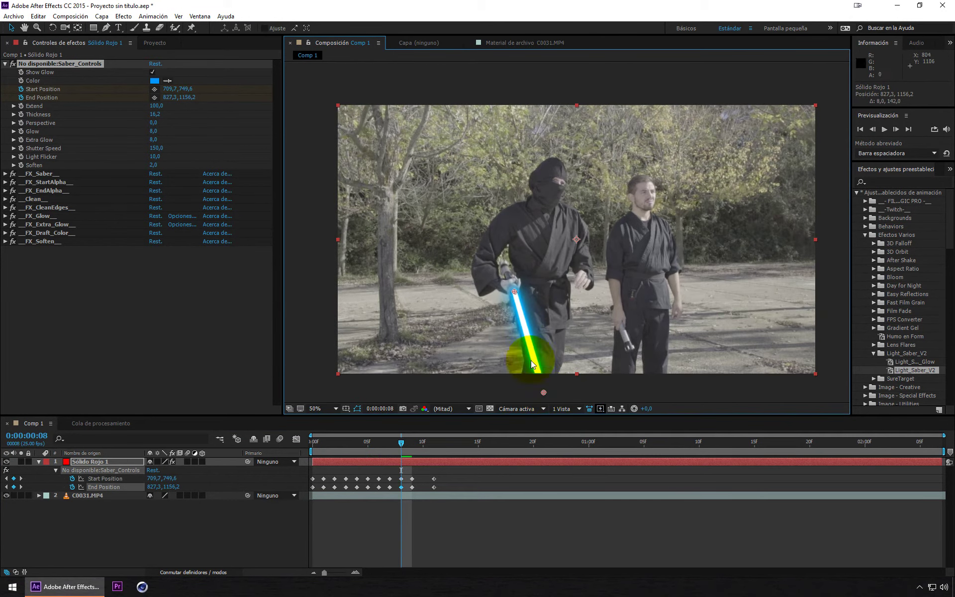
drag(399, 442, 377, 444)
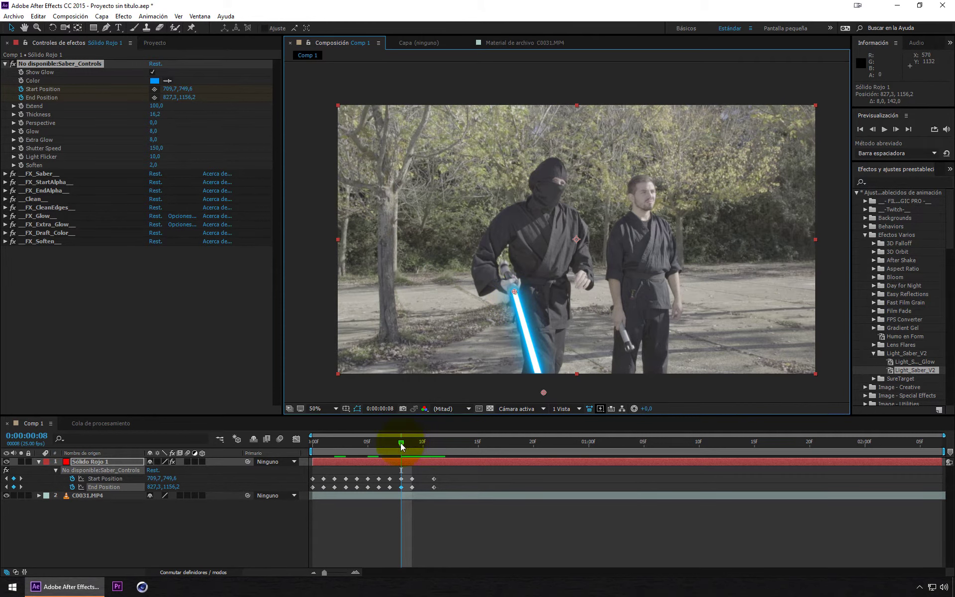
click(386, 442)
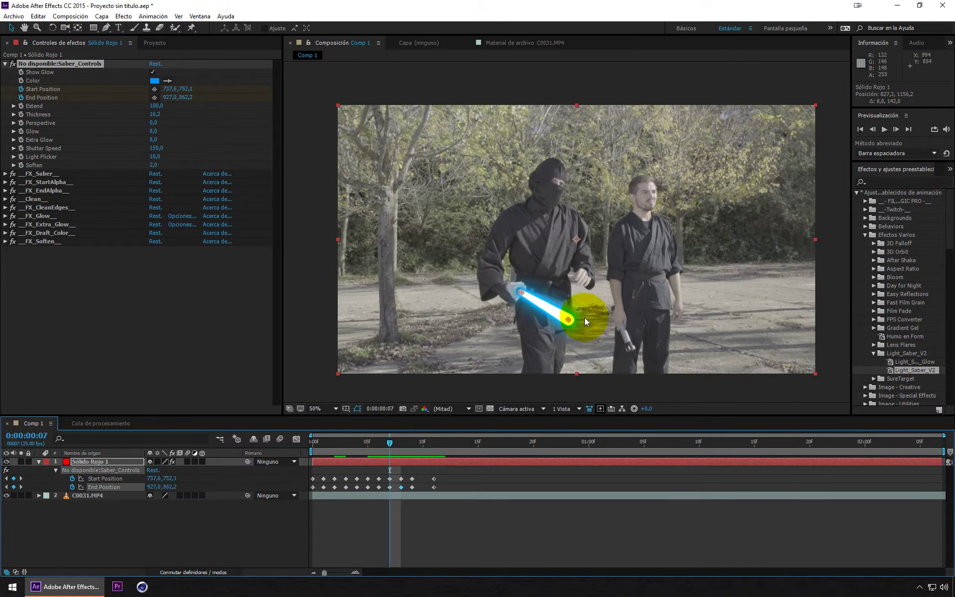
drag(568, 324, 571, 319)
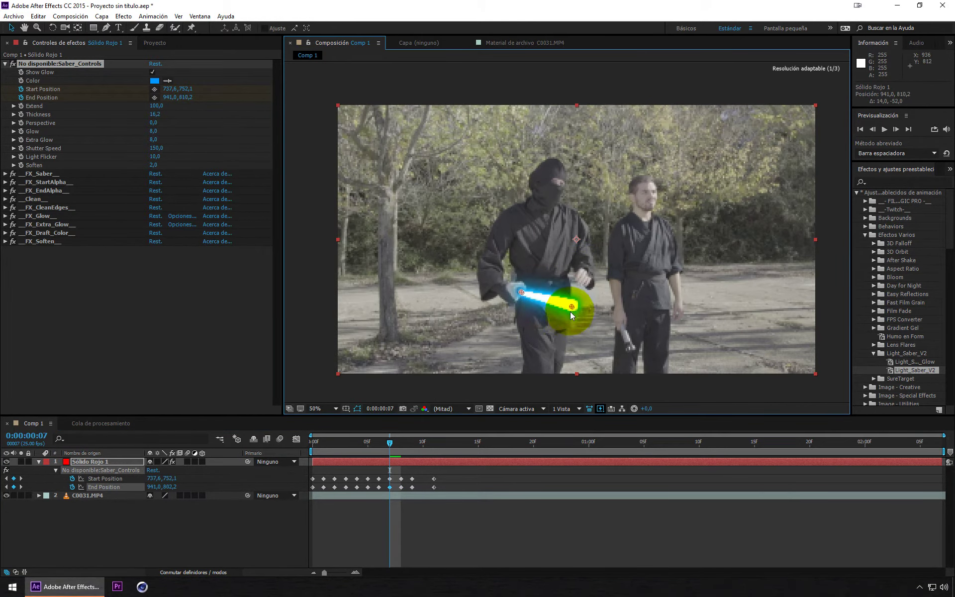
key(Page_Down)
key(Page_Down)
key(Page_Down)
drag(497, 287, 497, 290)
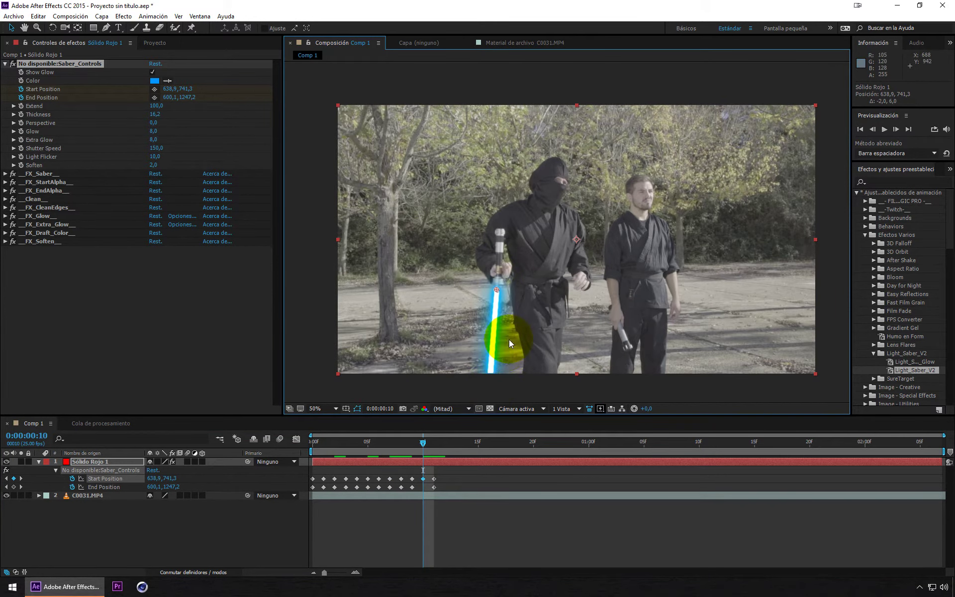
At frame 15, move the blade base and raise the tip high.
scroll(508, 339, down, 2)
scroll(509, 339, up, 2)
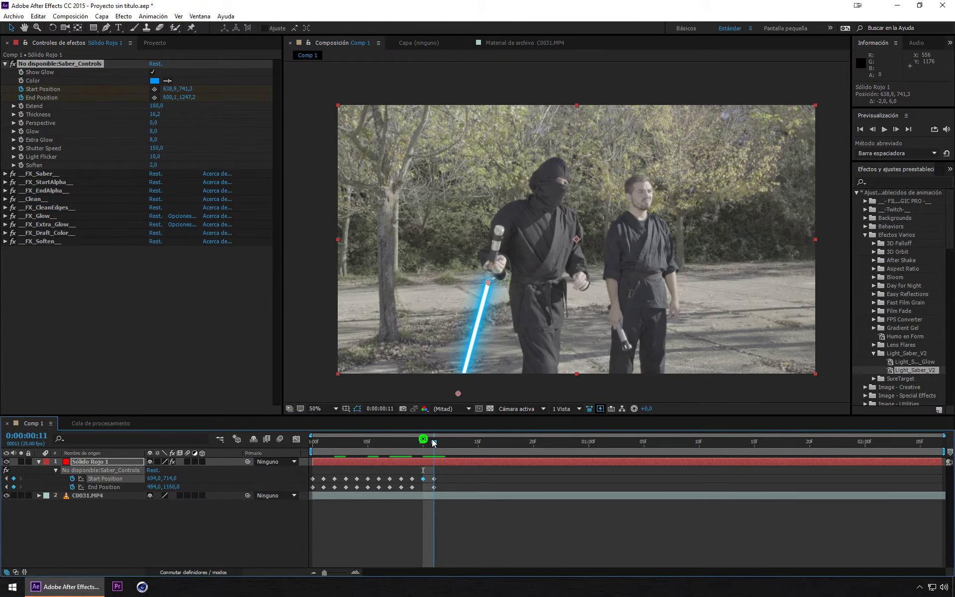
drag(424, 443, 479, 442)
click(154, 89)
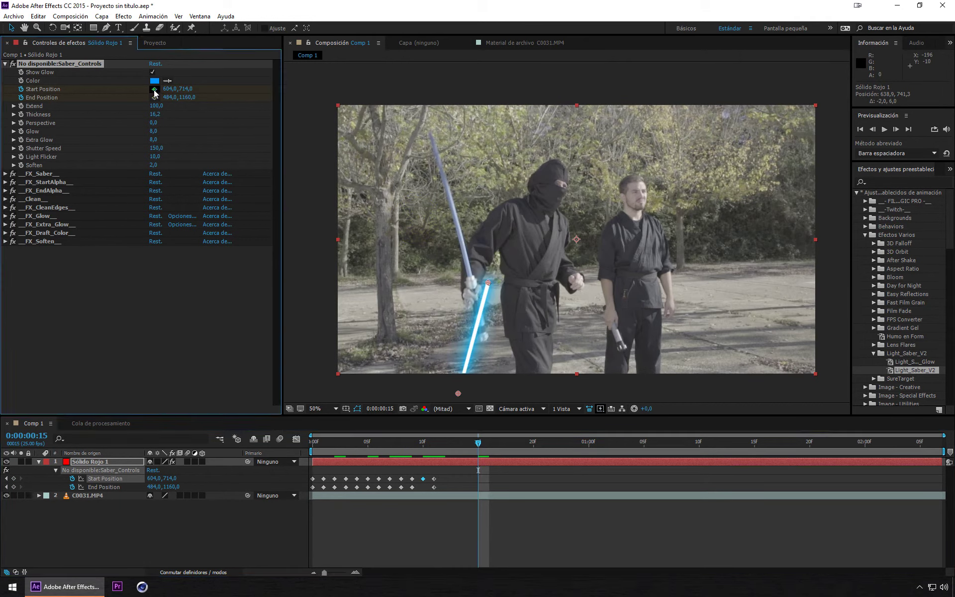
click(470, 276)
click(131, 65)
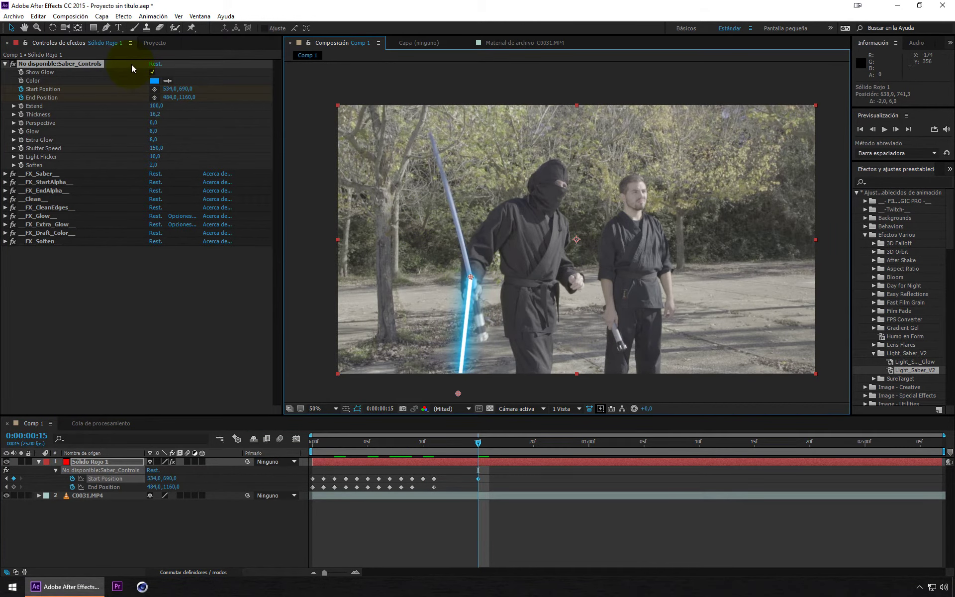
click(430, 131)
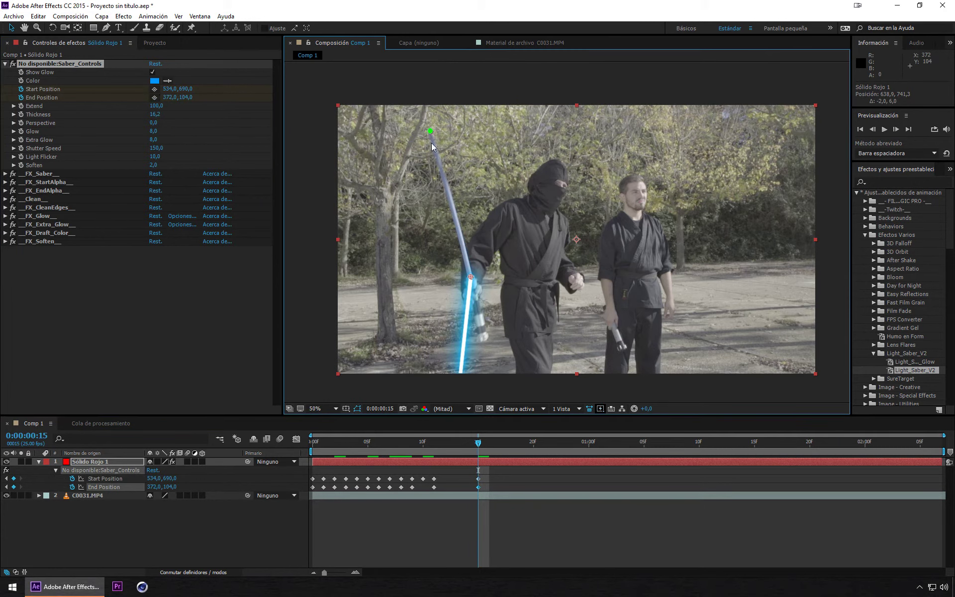
Move the blade base onto the hilt and adjust the tip at frames 13 and 12.
drag(478, 447, 456, 445)
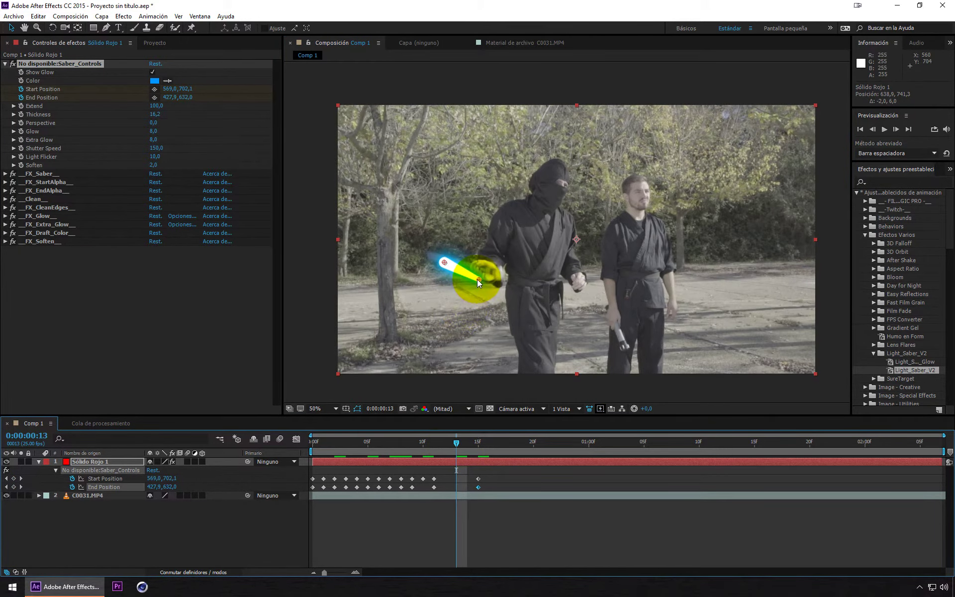
drag(477, 278, 427, 254)
drag(458, 448, 447, 443)
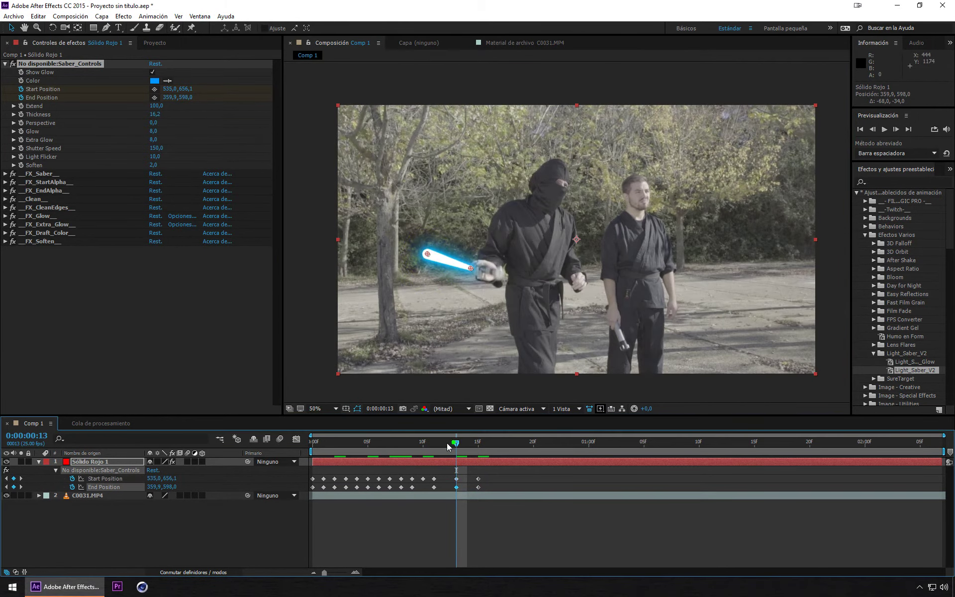
mouse_move(481, 274)
mouse_down()
mouse_move(469, 287)
mouse_move(475, 275)
mouse_up()
drag(443, 325, 445, 323)
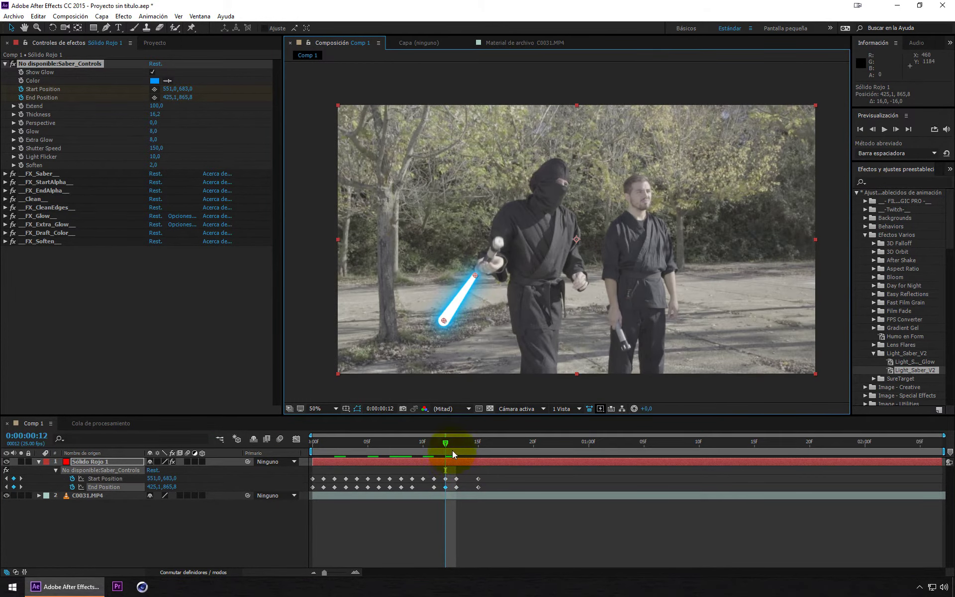
At frame 14, angle the blade up-left from 535,8/652,3 to 346,7/336,6.
click(467, 442)
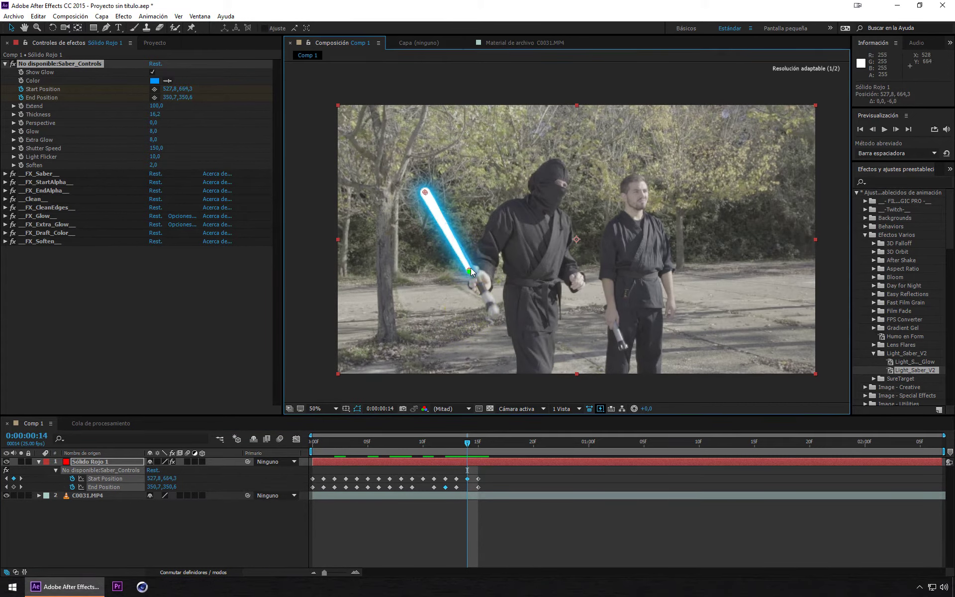
drag(473, 271, 475, 266)
mouse_move(425, 192)
mouse_down()
mouse_move(470, 157)
mouse_move(424, 188)
mouse_up()
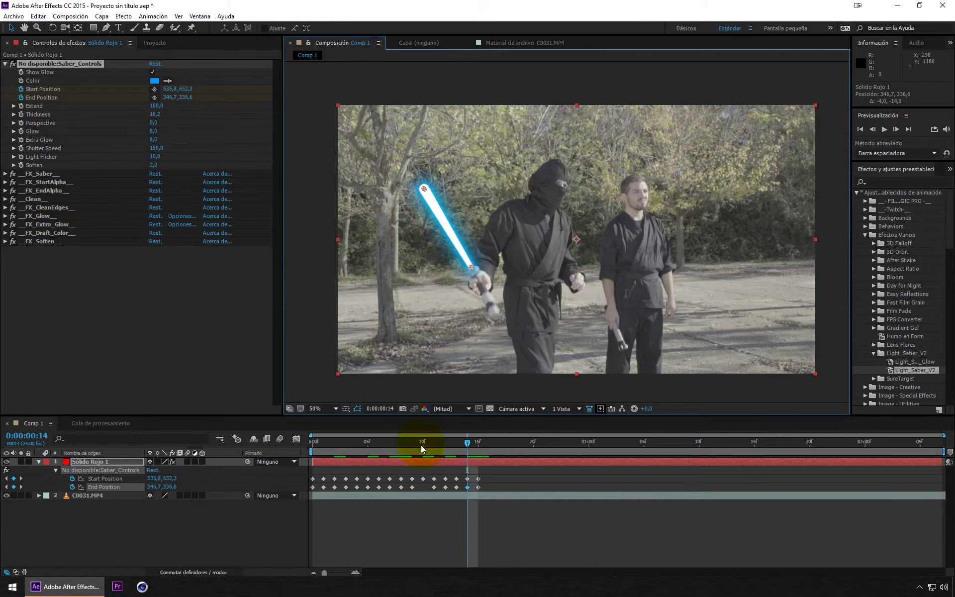
mouse_move(467, 443)
mouse_down()
mouse_move(367, 444)
mouse_move(385, 458)
mouse_up()
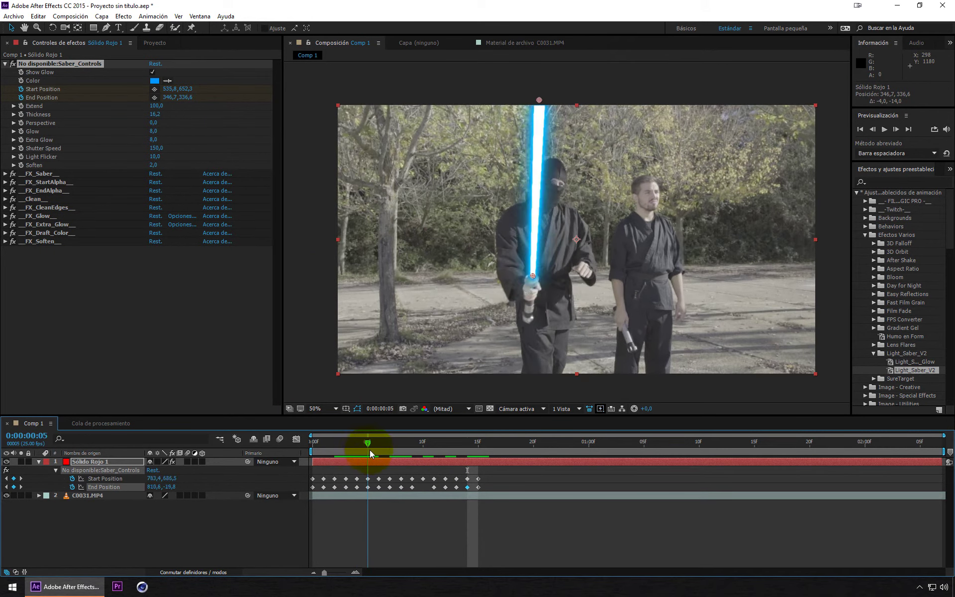
click(574, 303)
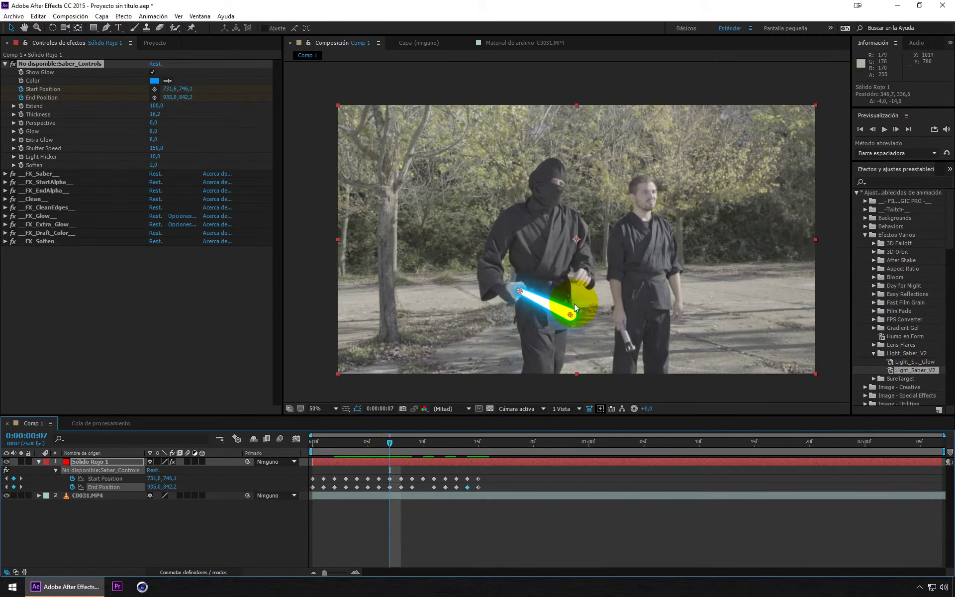
mouse_move(368, 448)
mouse_down()
mouse_move(460, 453)
mouse_move(379, 450)
mouse_up()
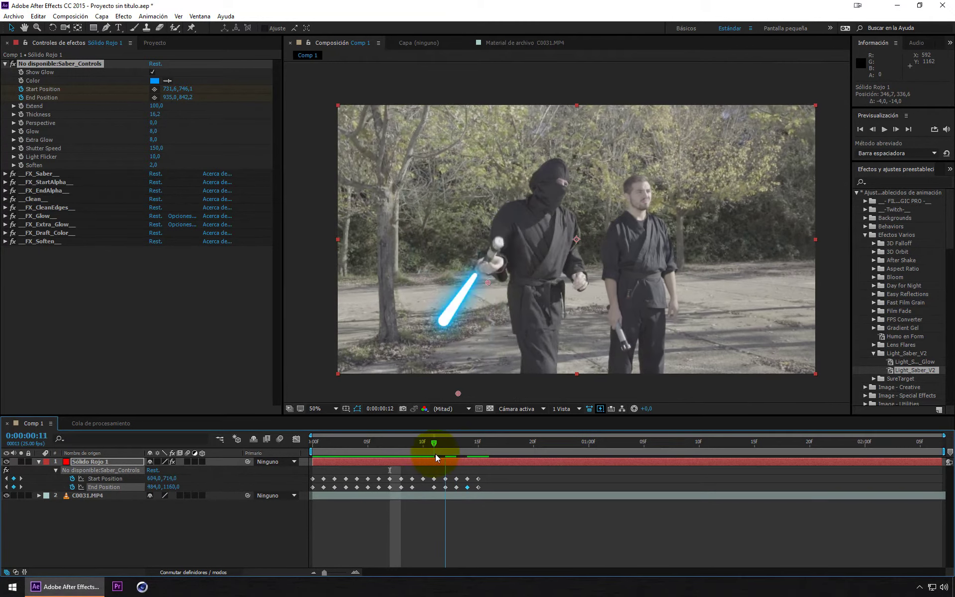
click(575, 168)
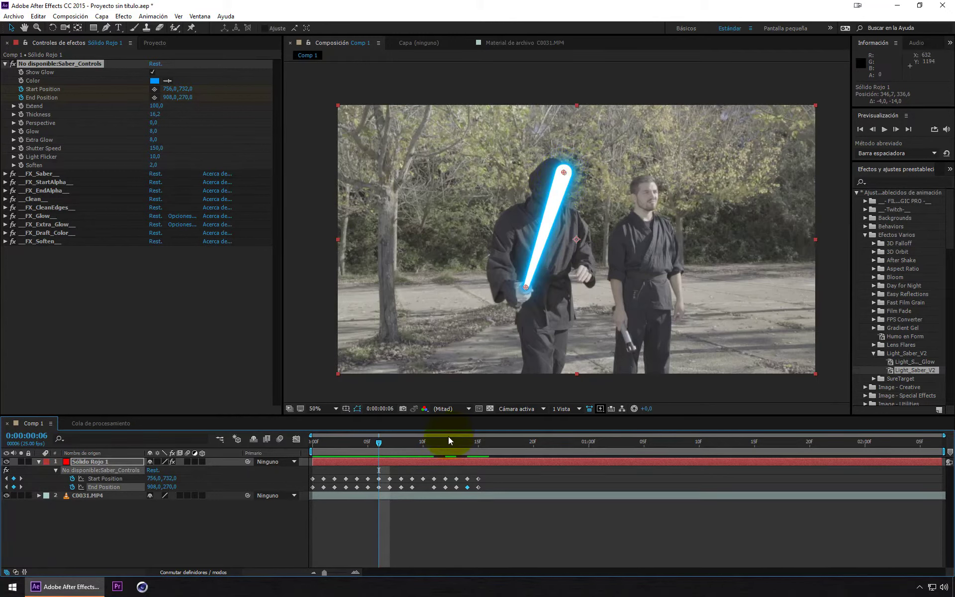
mouse_move(445, 439)
mouse_down()
mouse_move(355, 450)
mouse_move(511, 461)
mouse_up()
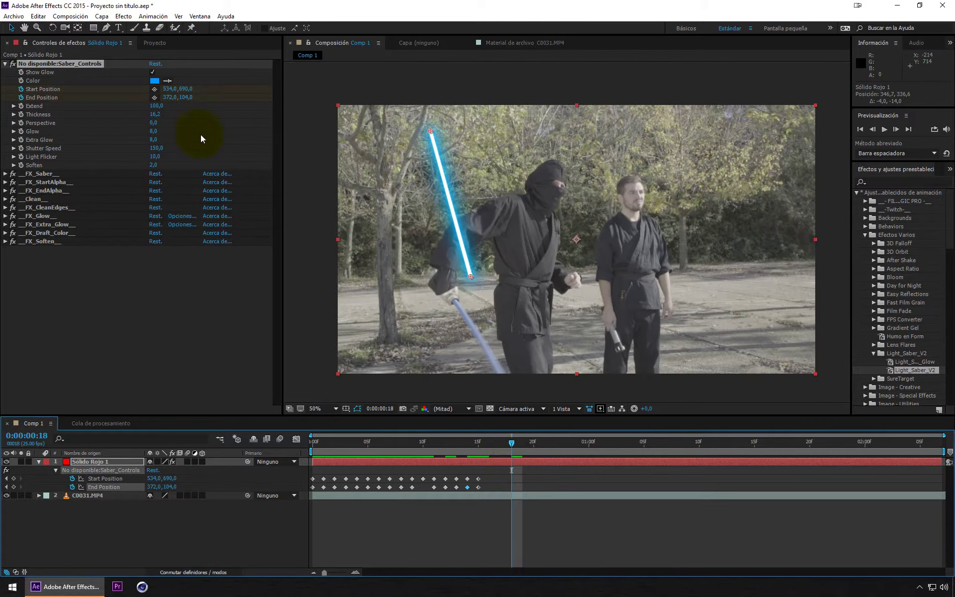
At frame 18, set the saber start at the ninja's hand and point the blade down.
click(175, 90)
click(154, 89)
drag(416, 283, 459, 304)
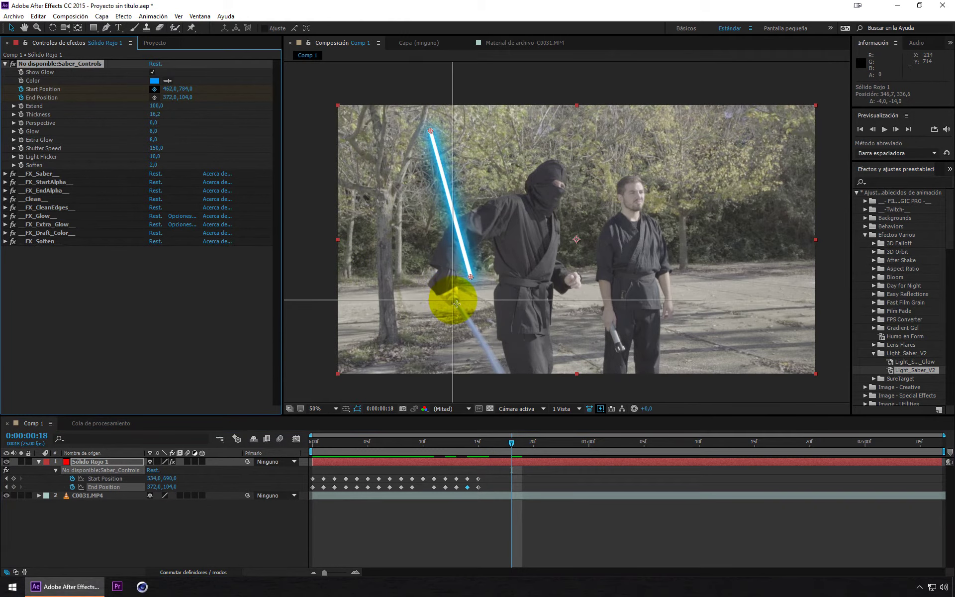
click(154, 97)
drag(529, 412, 512, 396)
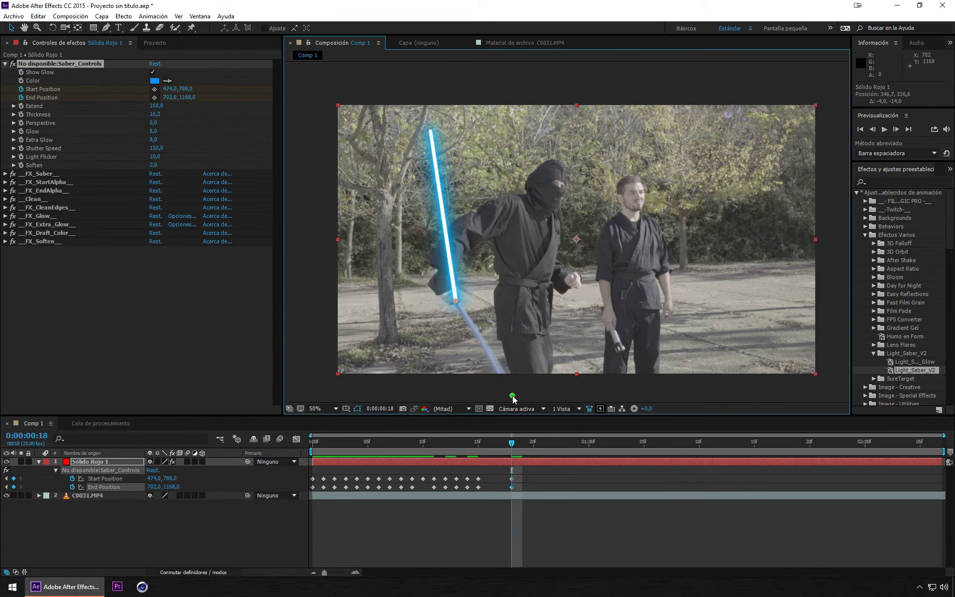
At frame 17, move the start onto the hilt and reposition the blade tip.
drag(511, 442, 500, 442)
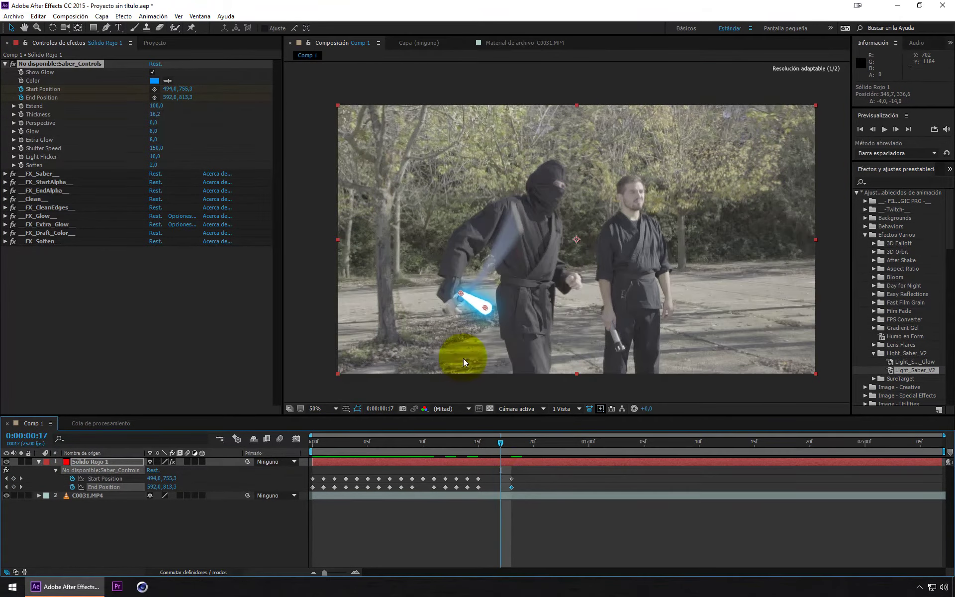
mouse_move(461, 293)
mouse_down()
mouse_move(518, 219)
mouse_move(513, 369)
mouse_up()
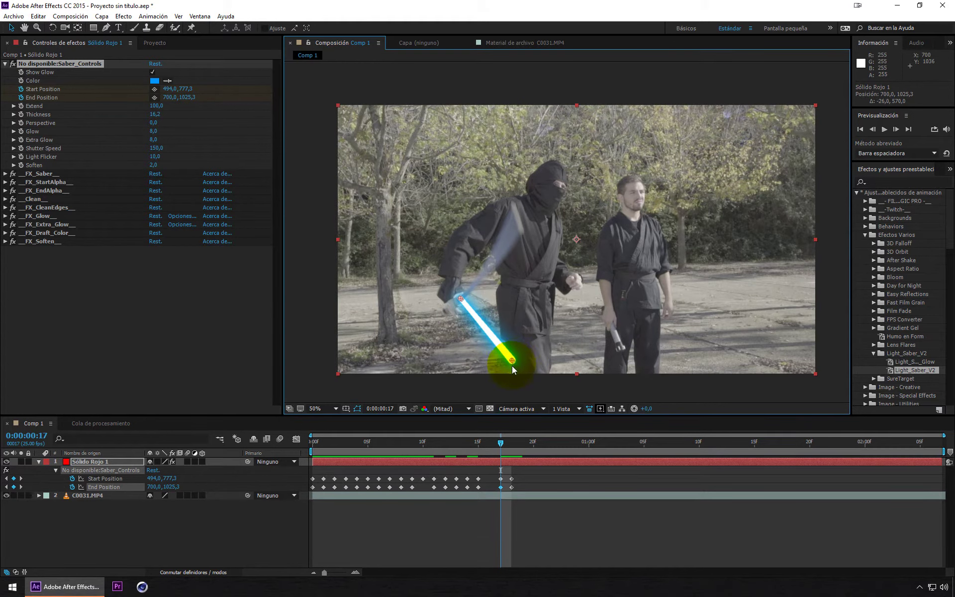
drag(513, 369, 516, 219)
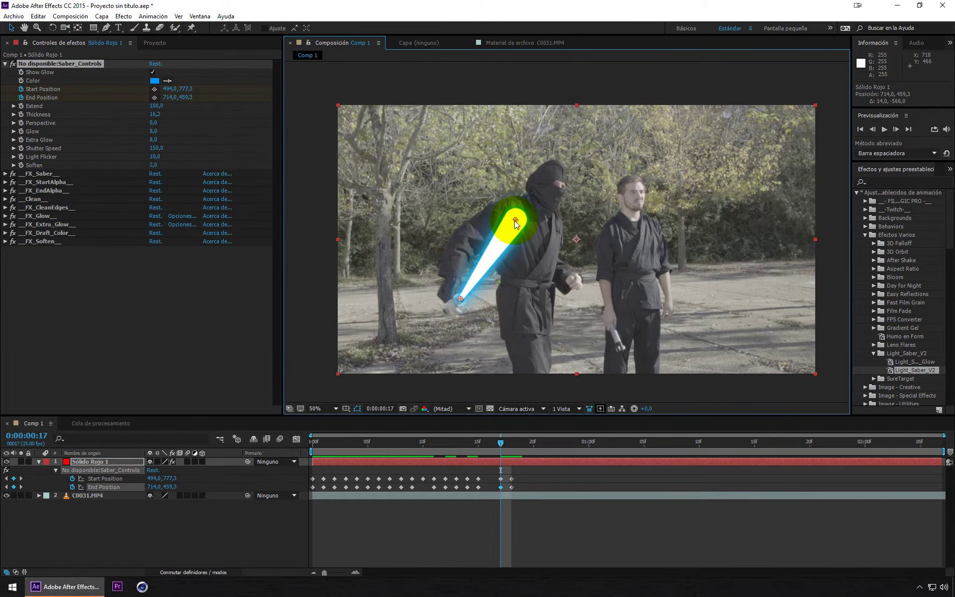
drag(514, 220, 514, 219)
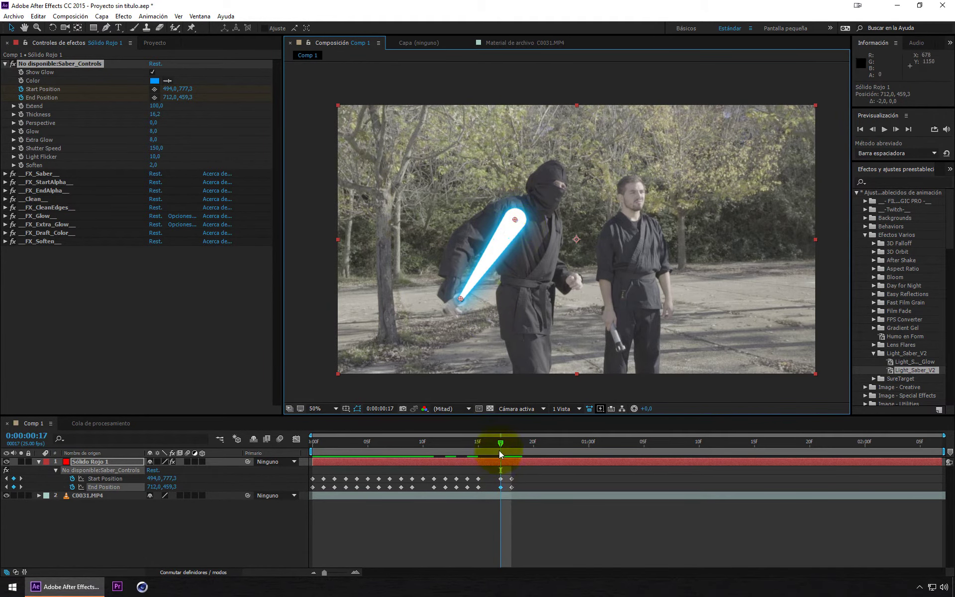
At frame 16, stand the blade upright (518,0/737,7 to 492,0/27,7) and review the swing.
drag(500, 444, 490, 450)
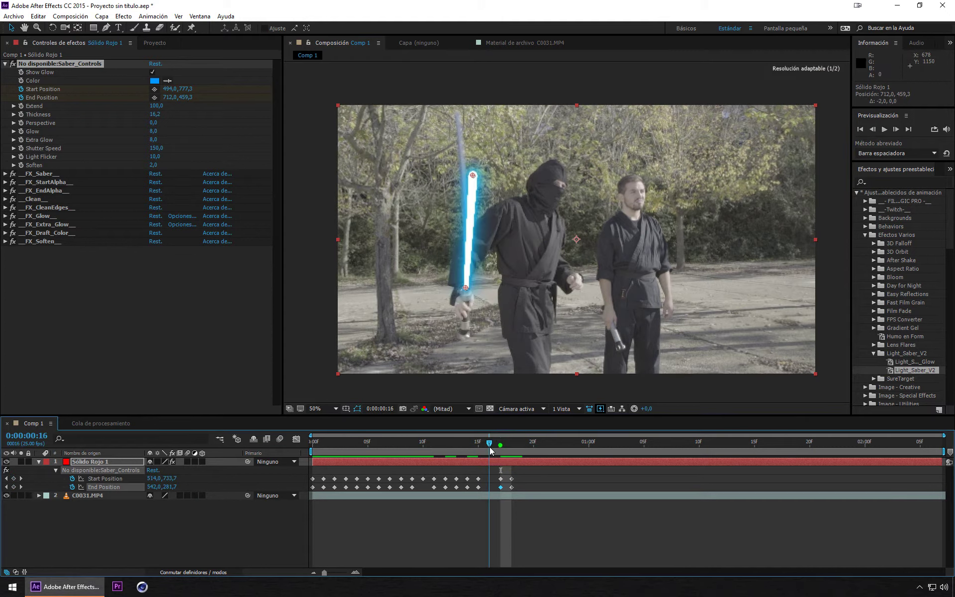
drag(473, 175, 456, 115)
click(464, 288)
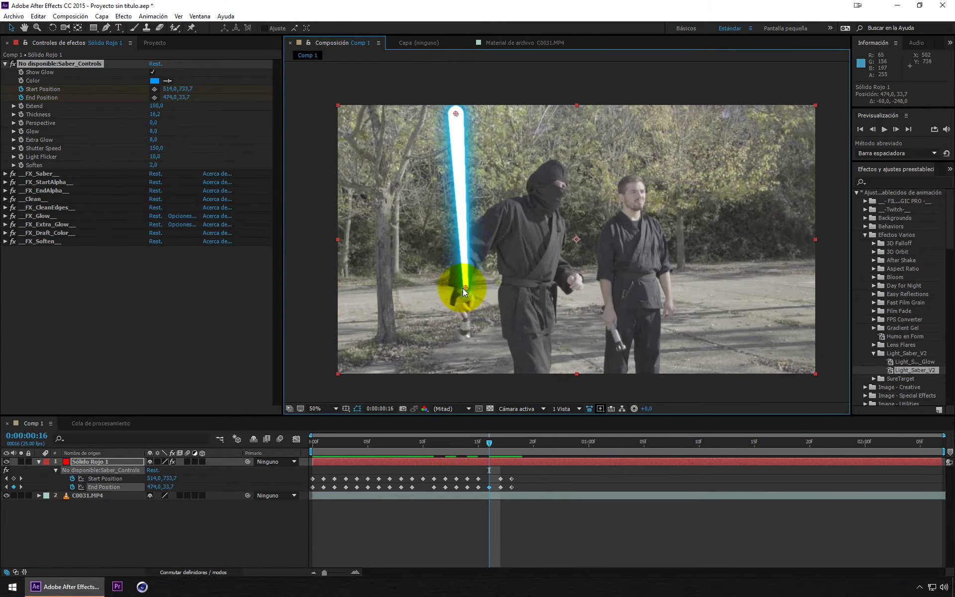
mouse_move(489, 443)
mouse_down()
mouse_move(312, 449)
mouse_move(488, 452)
mouse_up()
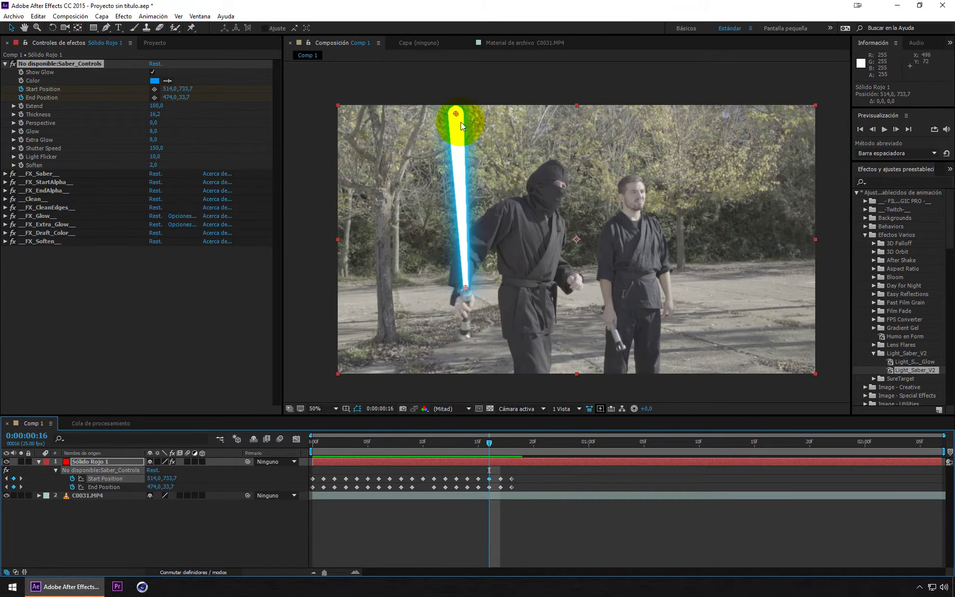
drag(466, 287, 467, 288)
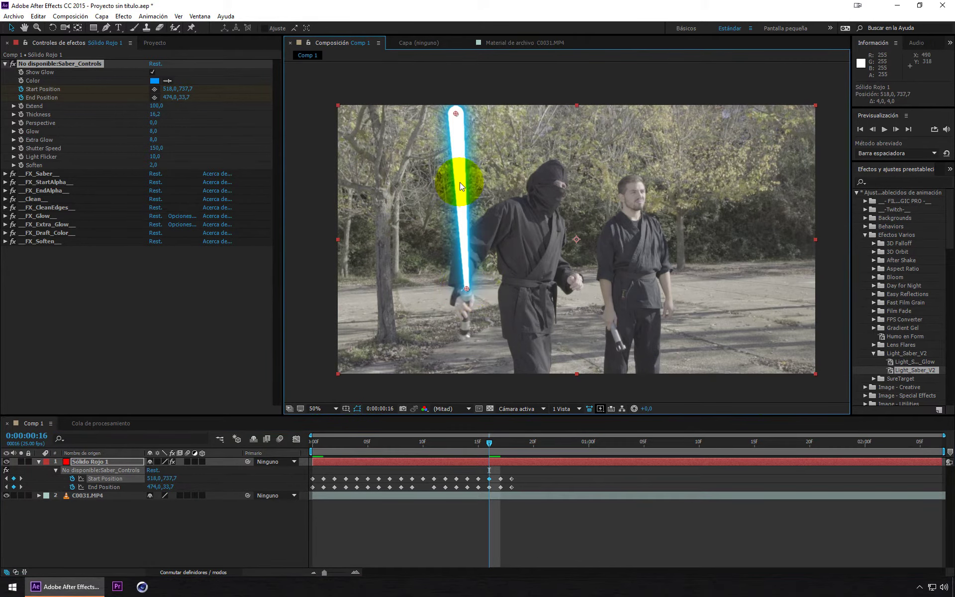
drag(455, 113, 460, 115)
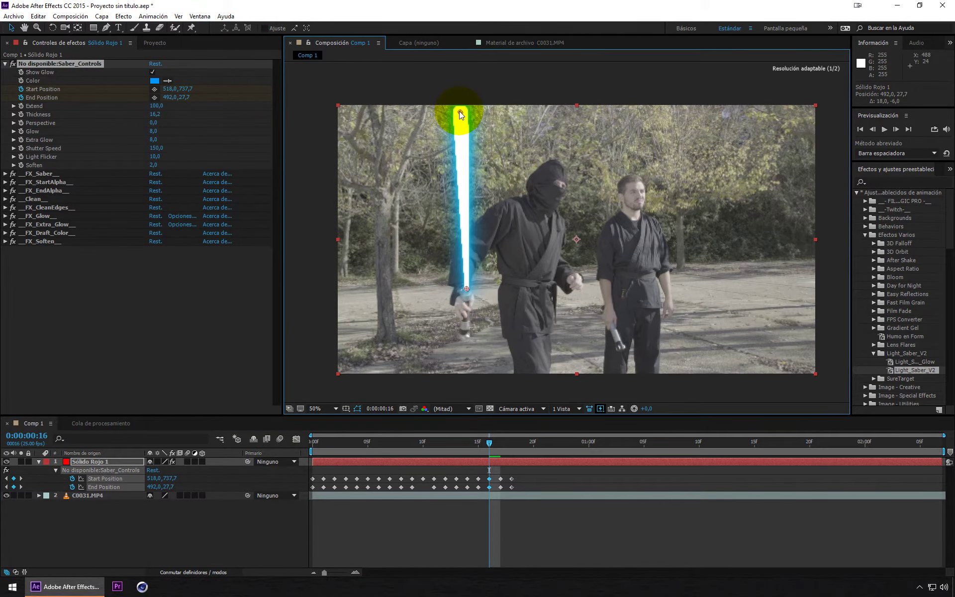
mouse_move(447, 441)
mouse_down()
mouse_move(460, 464)
mouse_move(356, 463)
mouse_move(425, 462)
mouse_up()
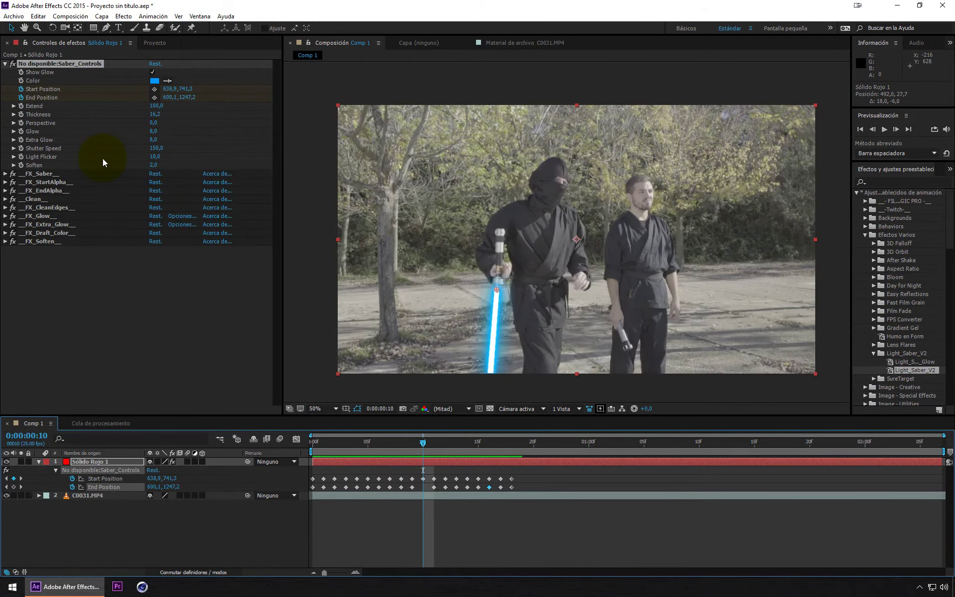
mouse_move(423, 442)
mouse_down()
mouse_move(511, 449)
mouse_move(500, 443)
mouse_up()
drag(523, 228, 517, 226)
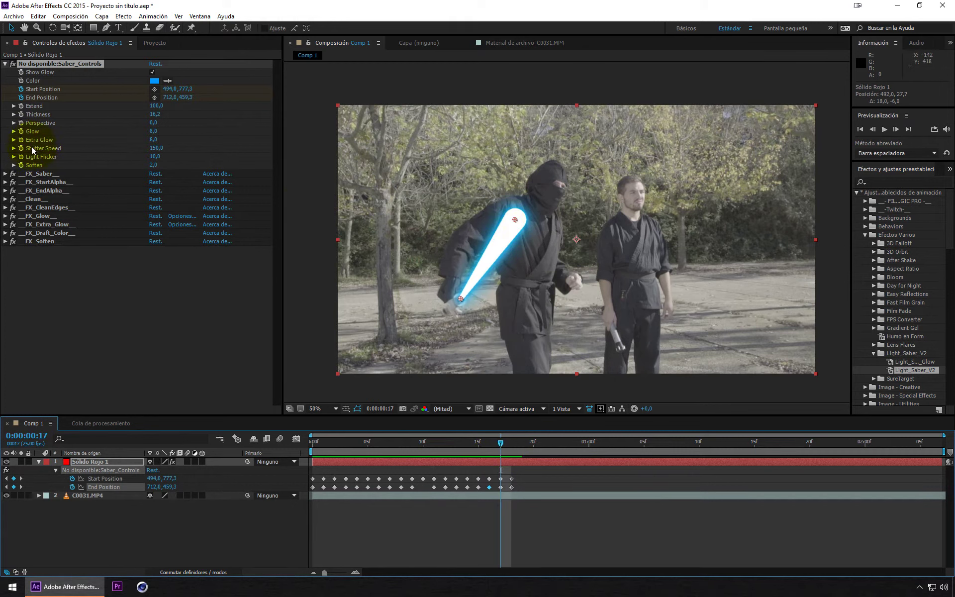
drag(156, 148, 195, 147)
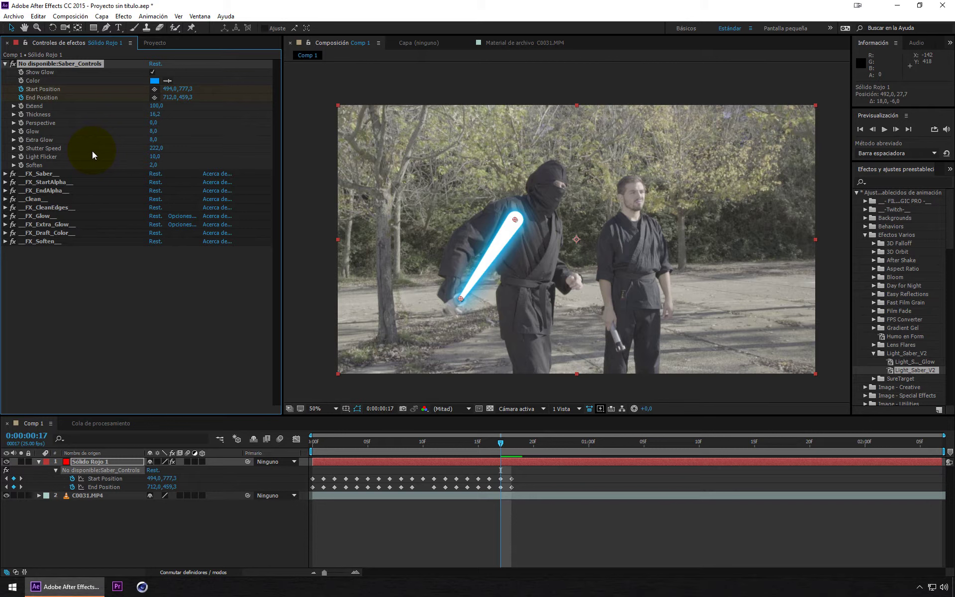
mouse_move(158, 147)
mouse_down()
mouse_move(90, 157)
mouse_move(375, 154)
mouse_move(157, 153)
mouse_up()
click(157, 153)
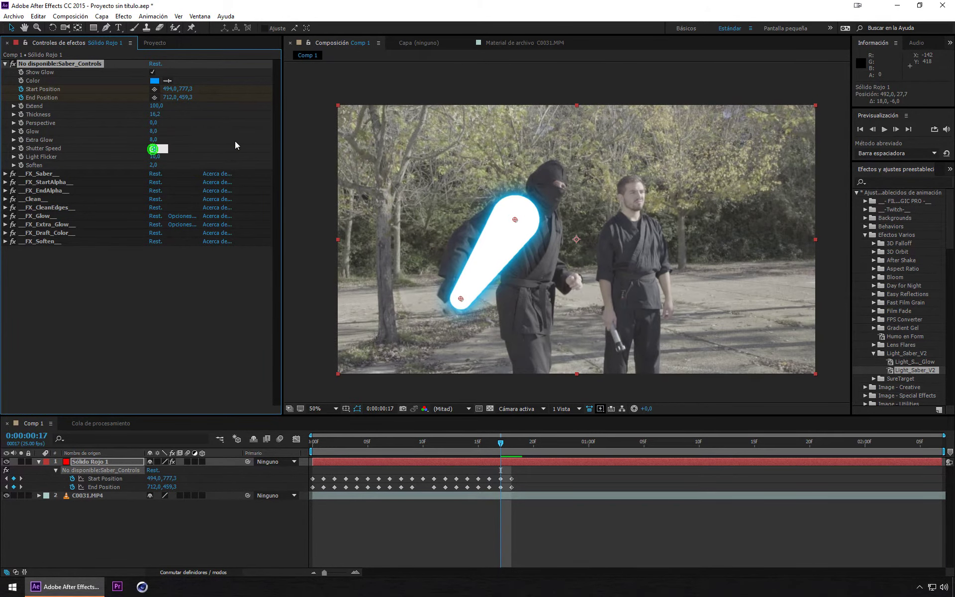
text(150)
click(153, 306)
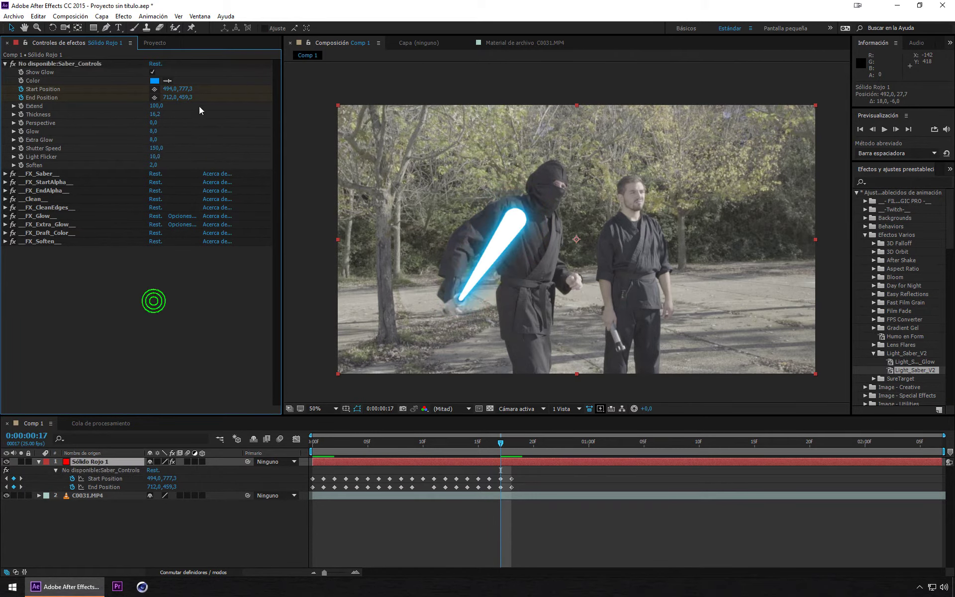
click(516, 482)
mouse_move(501, 442)
mouse_down()
mouse_move(340, 453)
mouse_move(488, 453)
mouse_move(423, 460)
mouse_move(327, 460)
mouse_move(493, 461)
mouse_move(320, 464)
mouse_move(455, 460)
mouse_move(493, 445)
mouse_move(696, 453)
mouse_move(648, 460)
mouse_move(756, 453)
mouse_move(732, 461)
mouse_up()
click(458, 538)
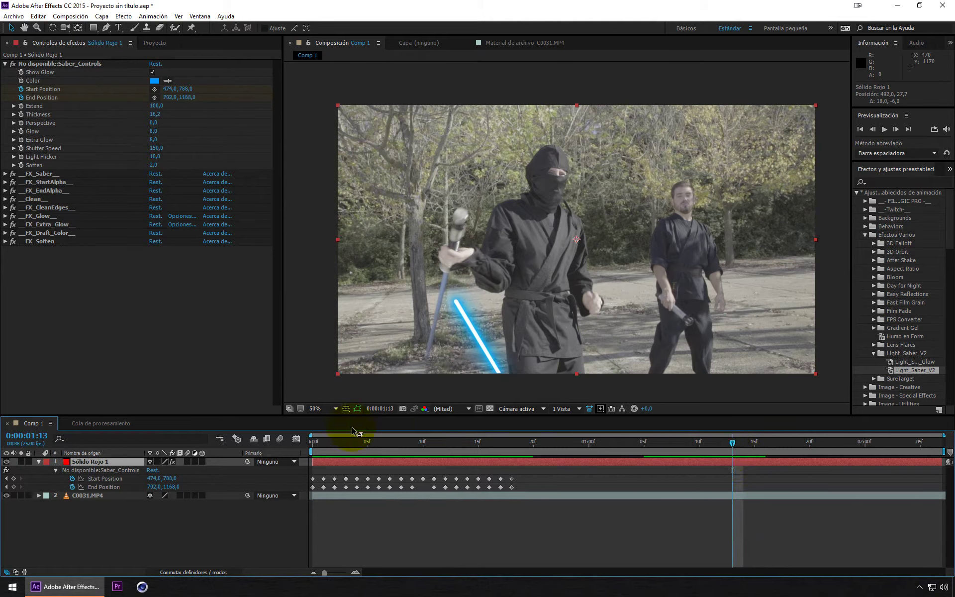
Key a pose with the saber start on the hilt and the tip near the tree base.
click(97, 88)
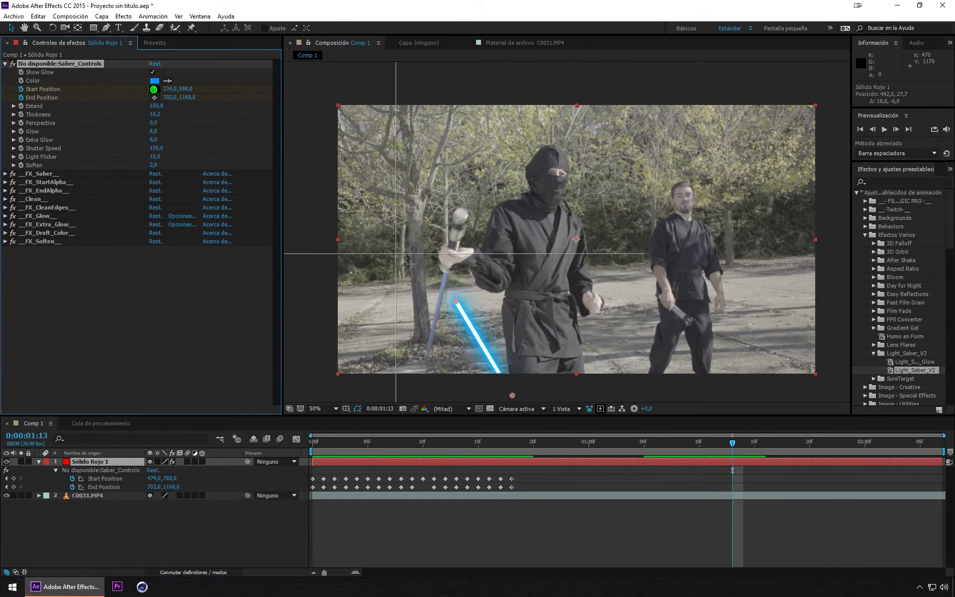
click(445, 273)
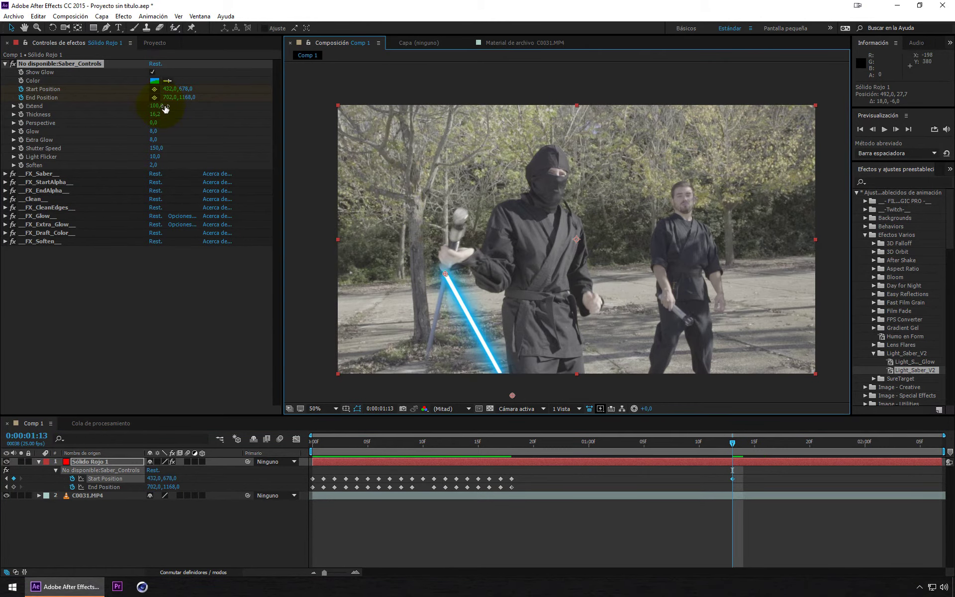
click(154, 98)
click(426, 361)
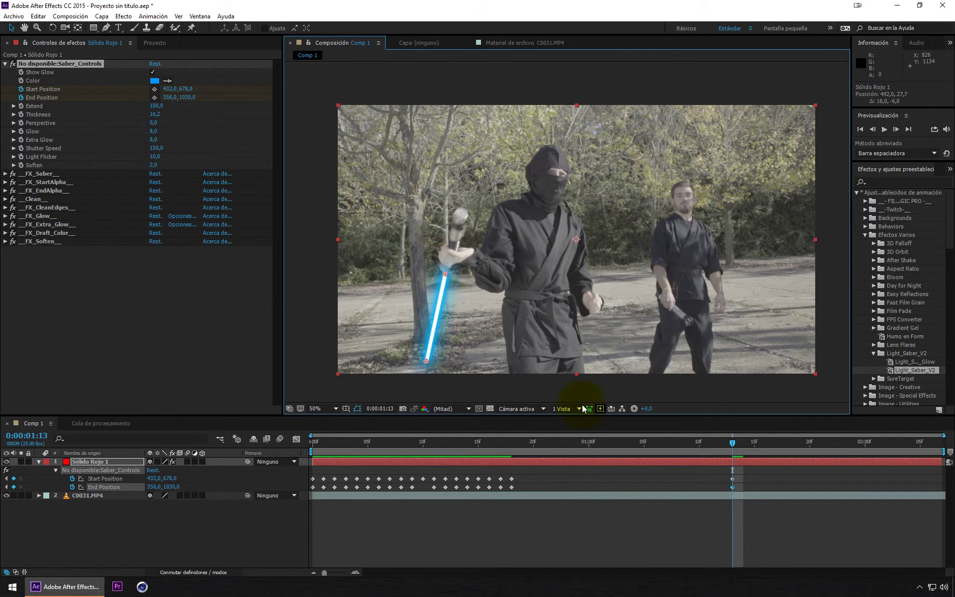
On the next frame, set the start at the hilt and the tip high above it.
click(747, 442)
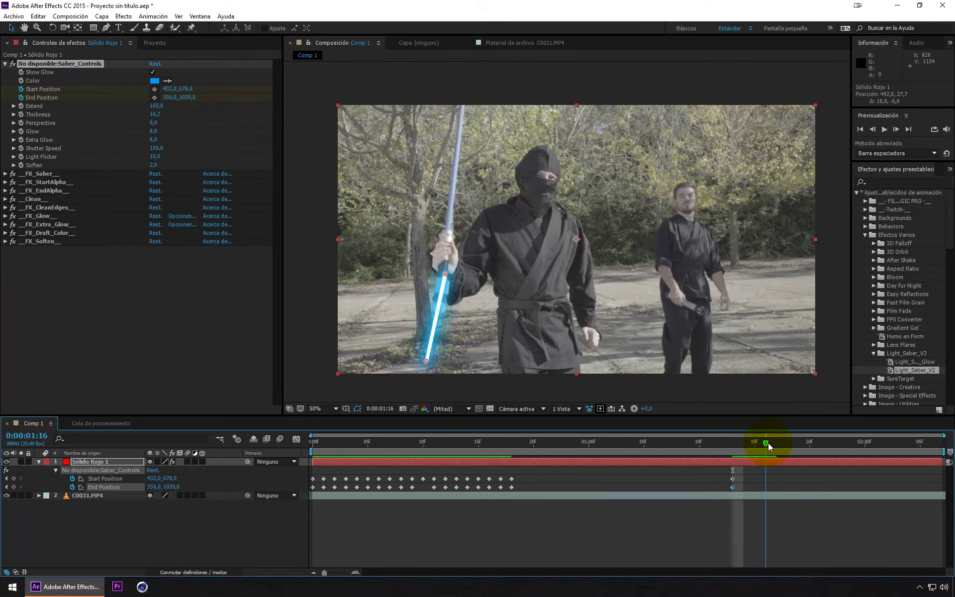
click(184, 100)
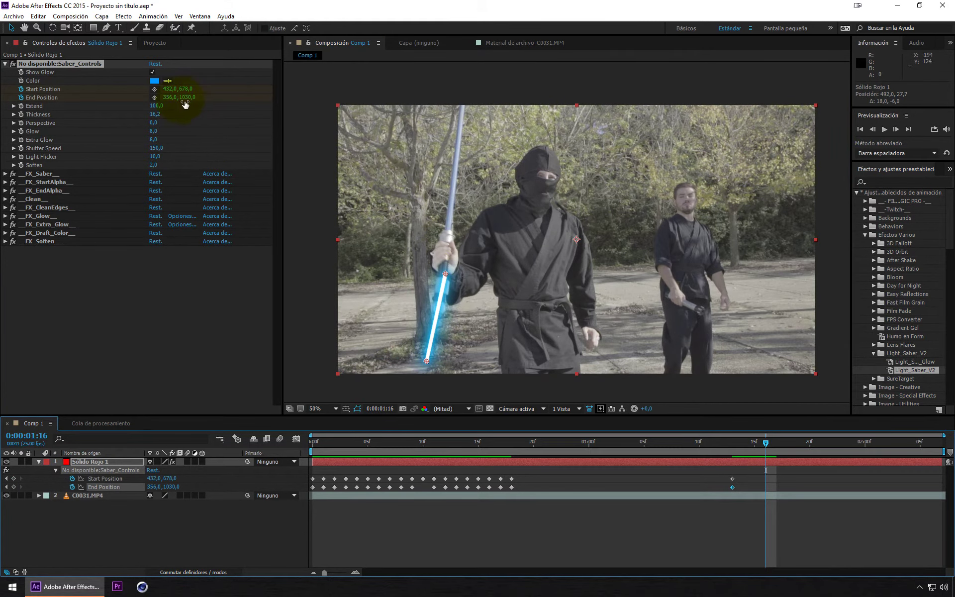
click(155, 90)
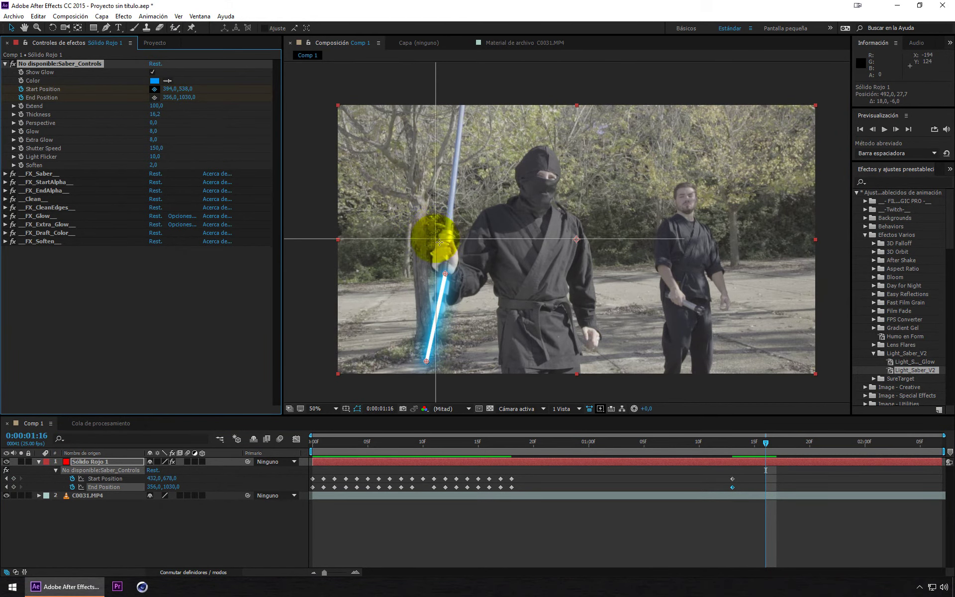
click(451, 233)
click(180, 91)
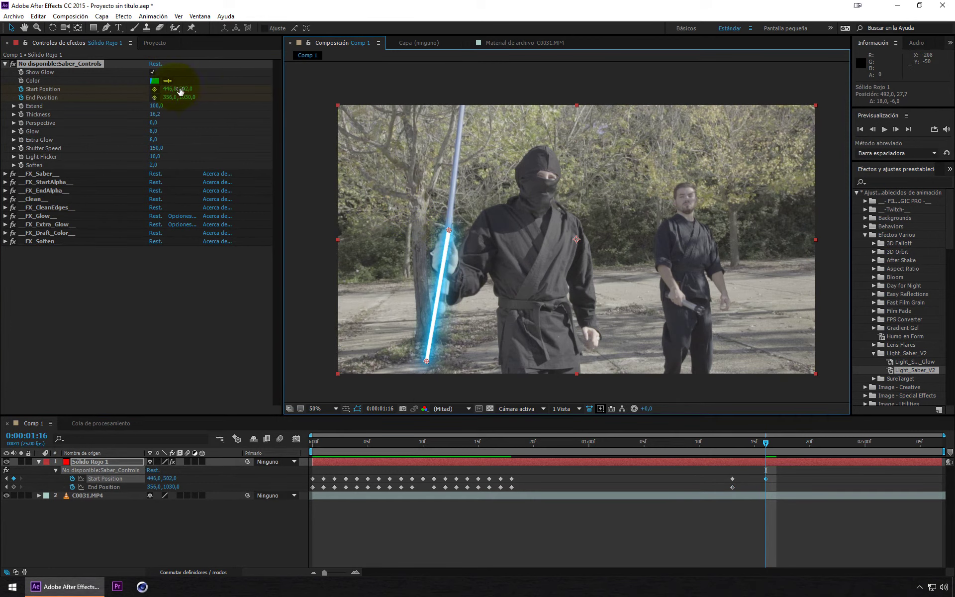
click(155, 98)
click(463, 98)
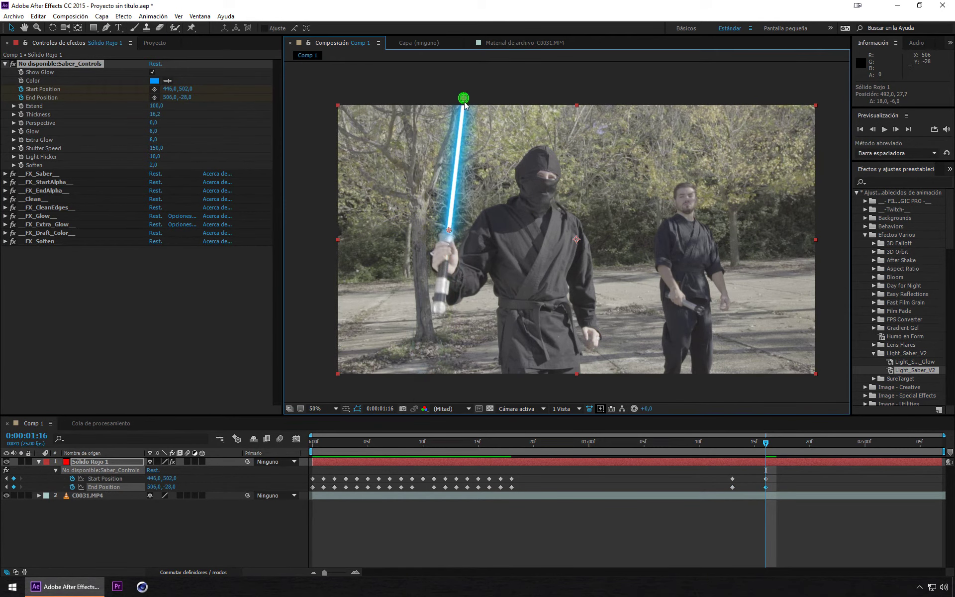
At 1:15, move the start onto the hilt and pull the tip up to lengthen the blade.
click(754, 441)
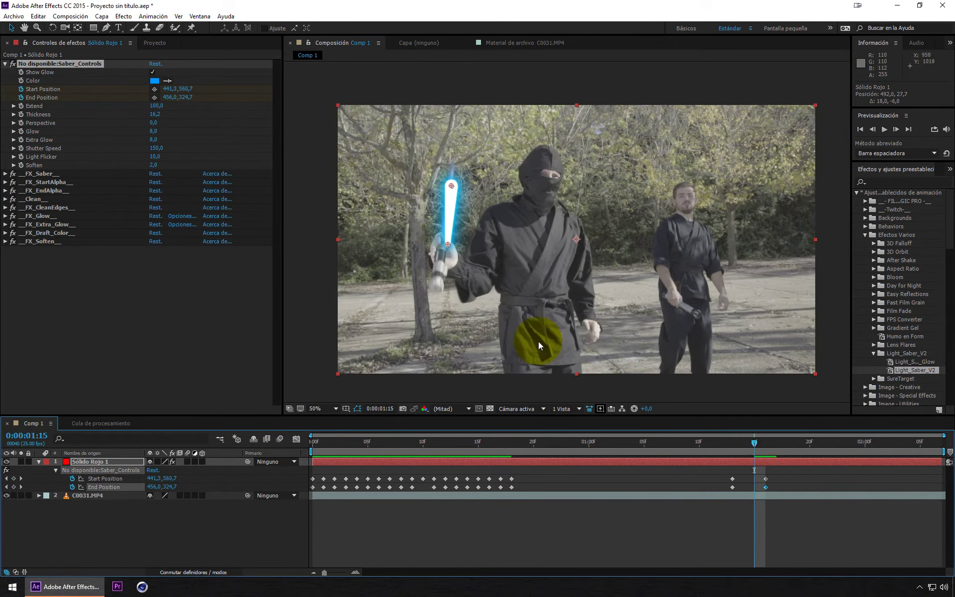
drag(448, 244, 445, 225)
drag(451, 186, 454, 161)
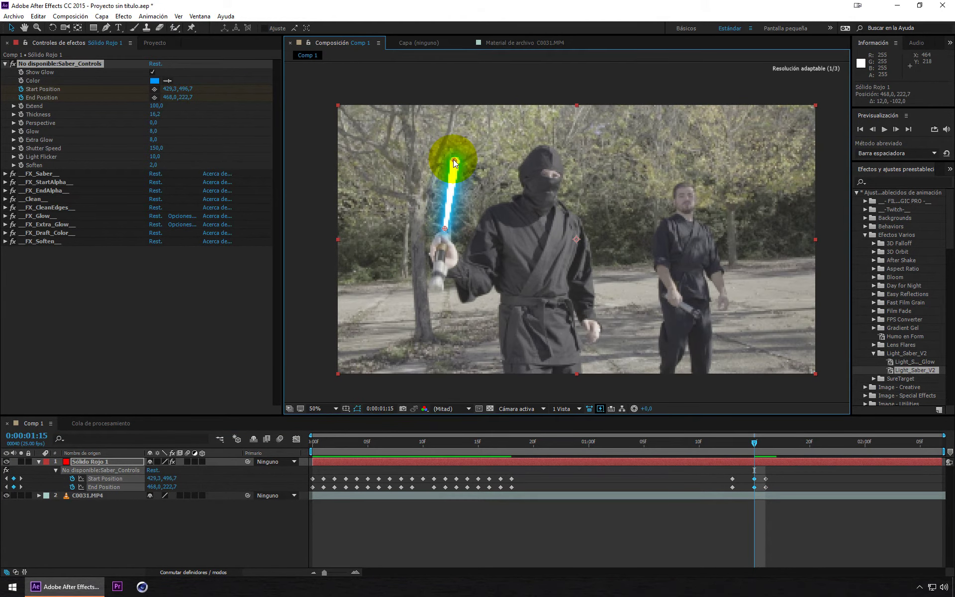
At 1:14, shrink the blade to a short stub at the hand (454,7/599,3 to 426,0/594,3).
click(753, 442)
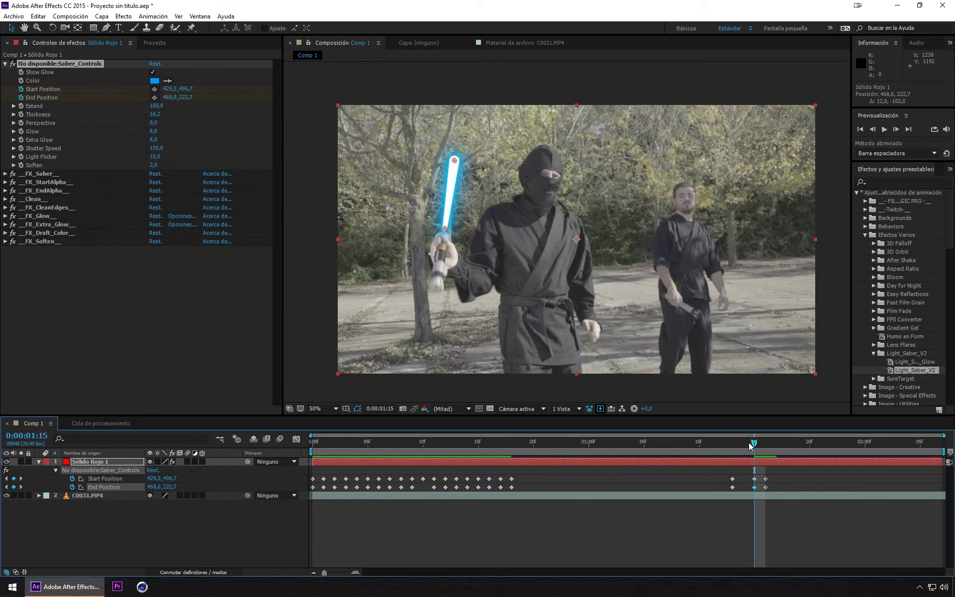
drag(751, 446, 743, 446)
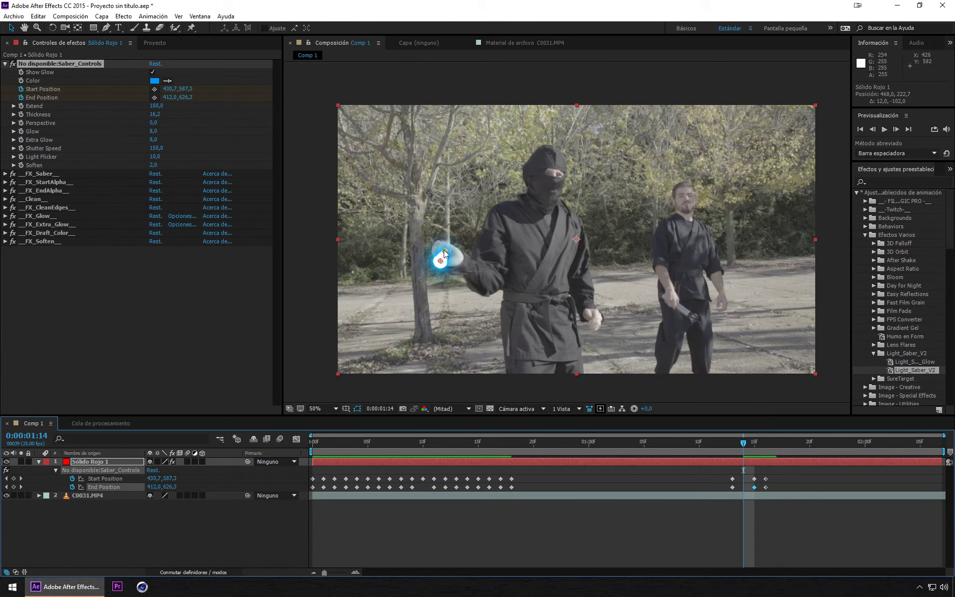
drag(444, 254, 455, 259)
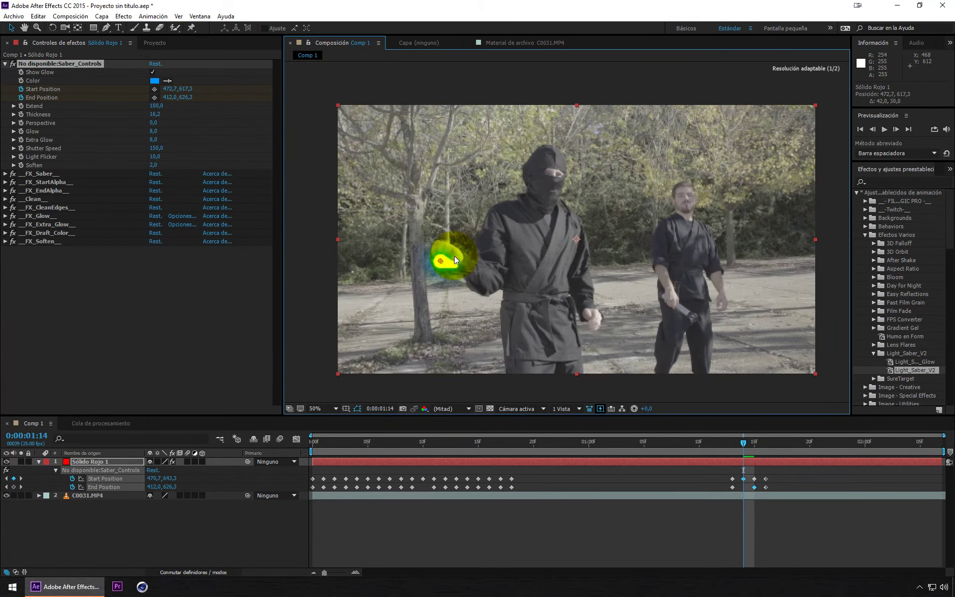
drag(455, 259, 449, 252)
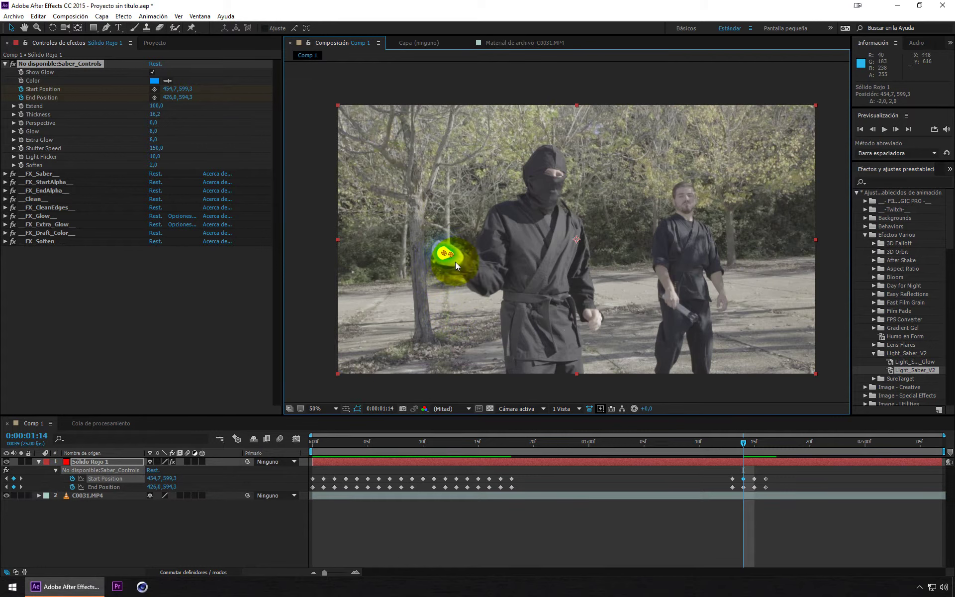
Paste a copy of layer C0031.MP4 and trim its in-point to 0:00:01:14.
click(392, 494)
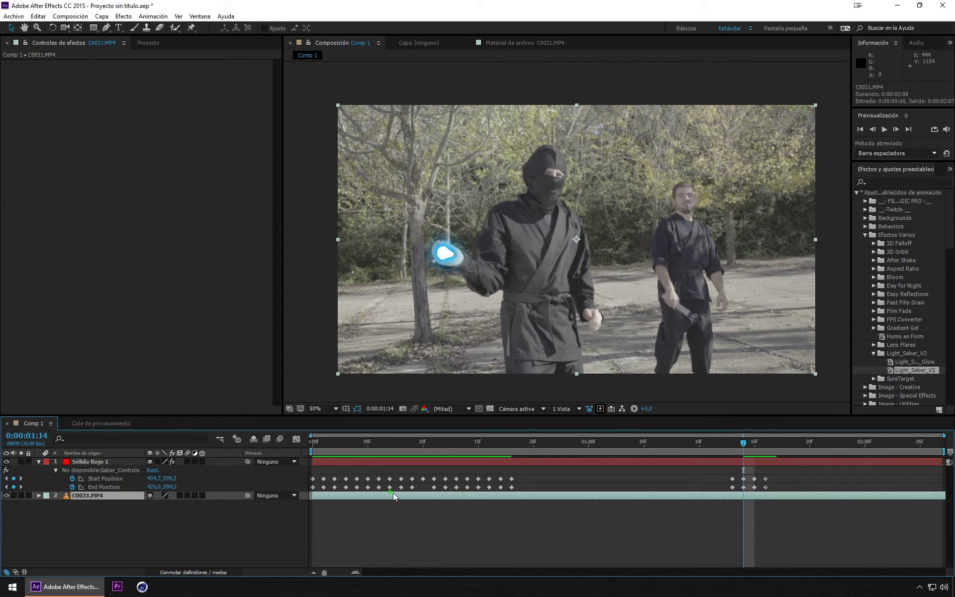
click(518, 548)
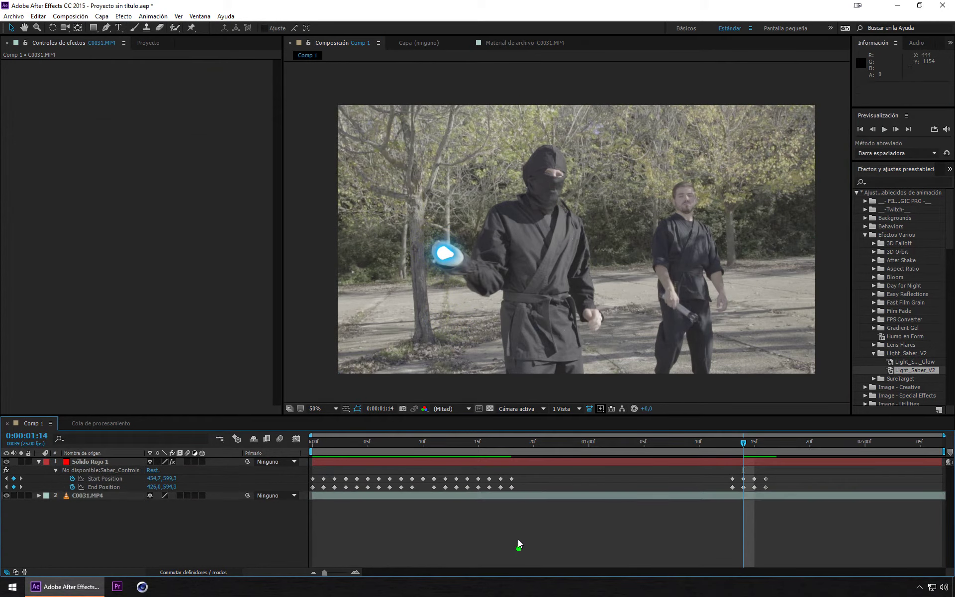
click(561, 461)
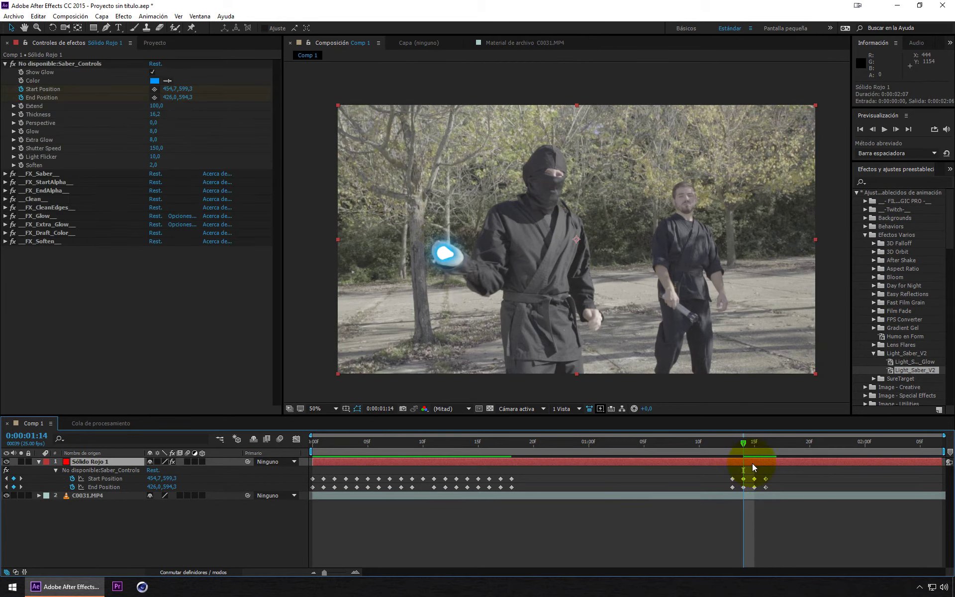
click(753, 493)
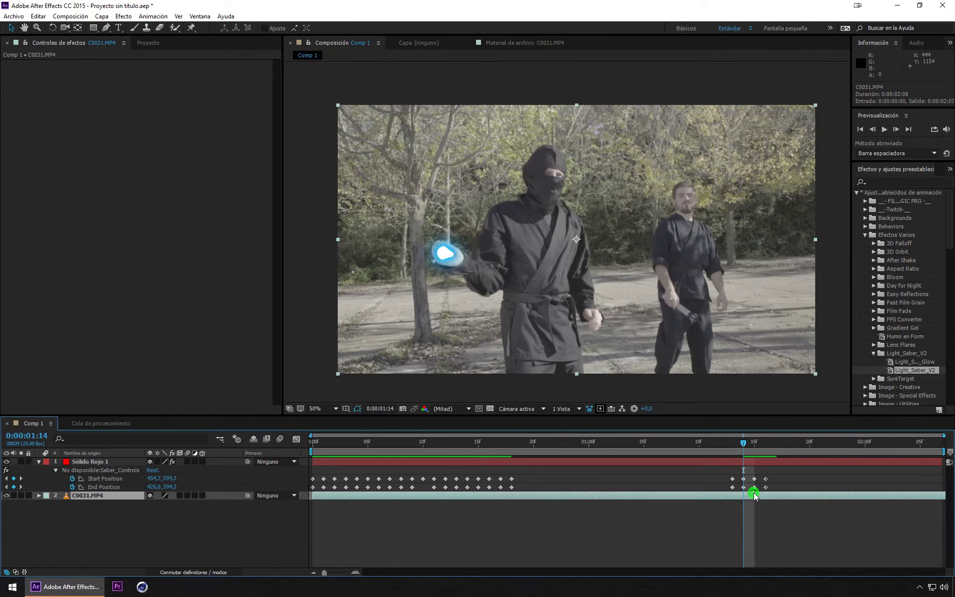
click(707, 515)
click(744, 497)
click(678, 503)
click(682, 494)
click(518, 511)
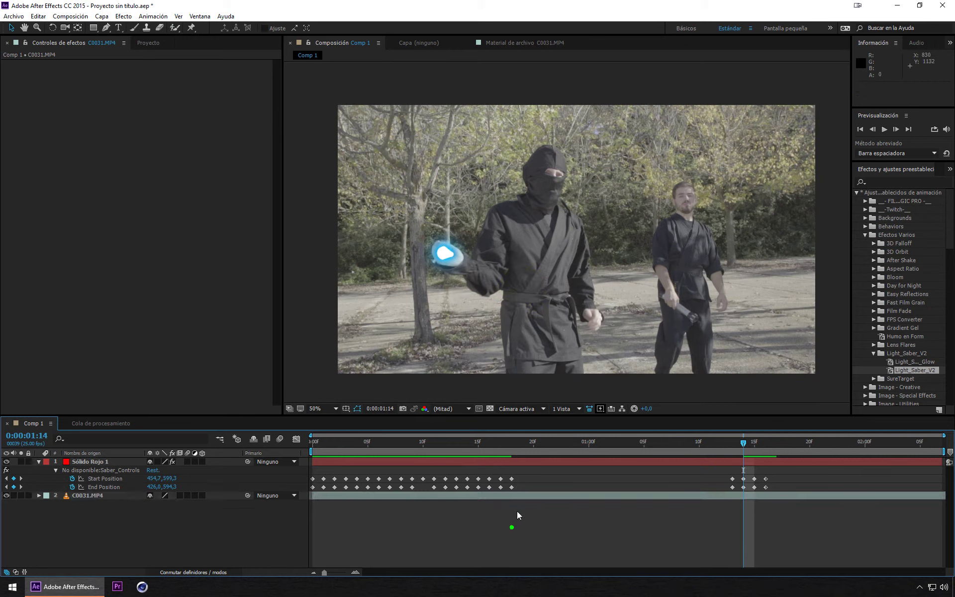
click(524, 497)
key(ctrl+v)
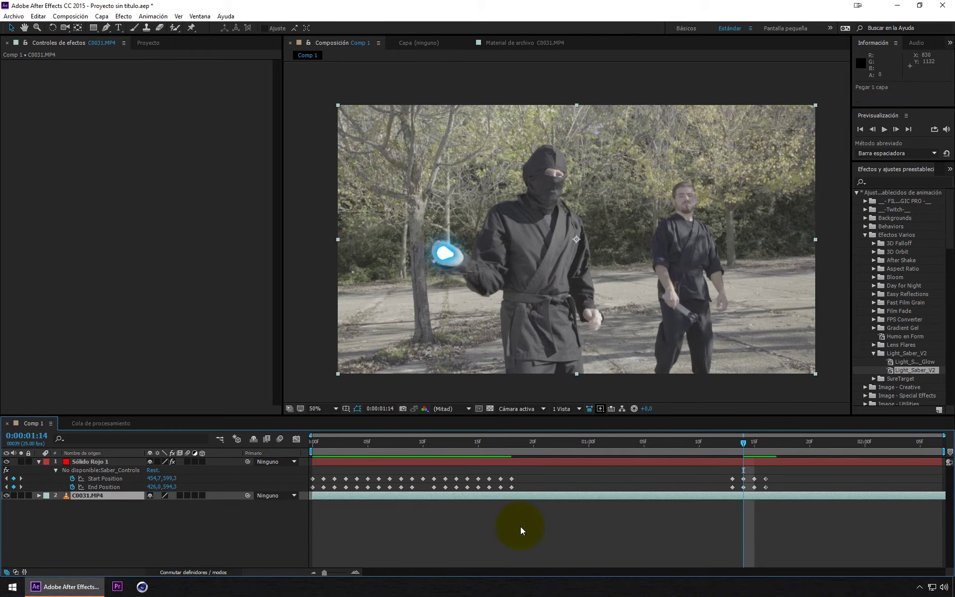
drag(311, 495, 719, 497)
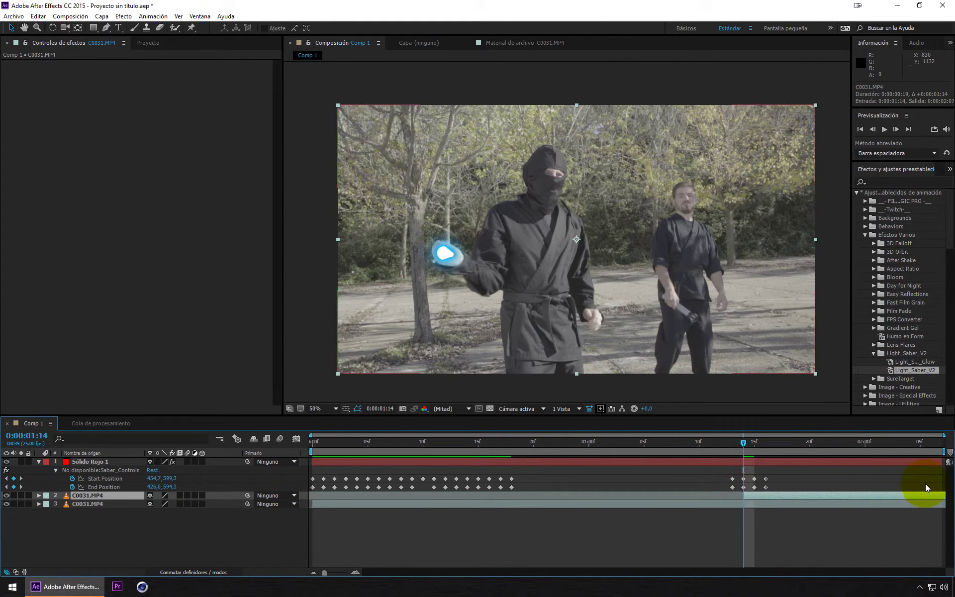
Trim the duplicate's out-point in the Layer panel so it ends near frame 1:15.
click(752, 444)
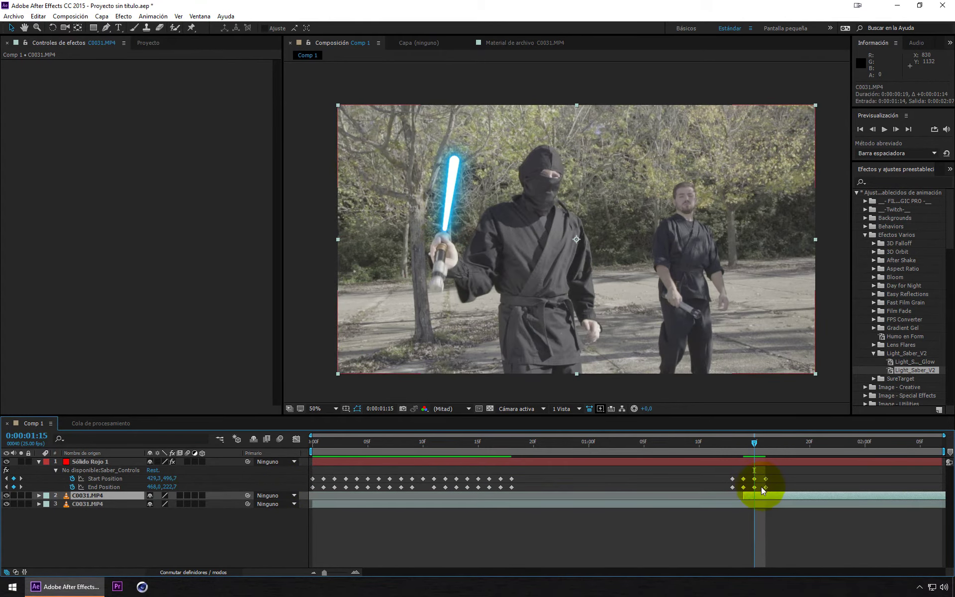
double_click(762, 493)
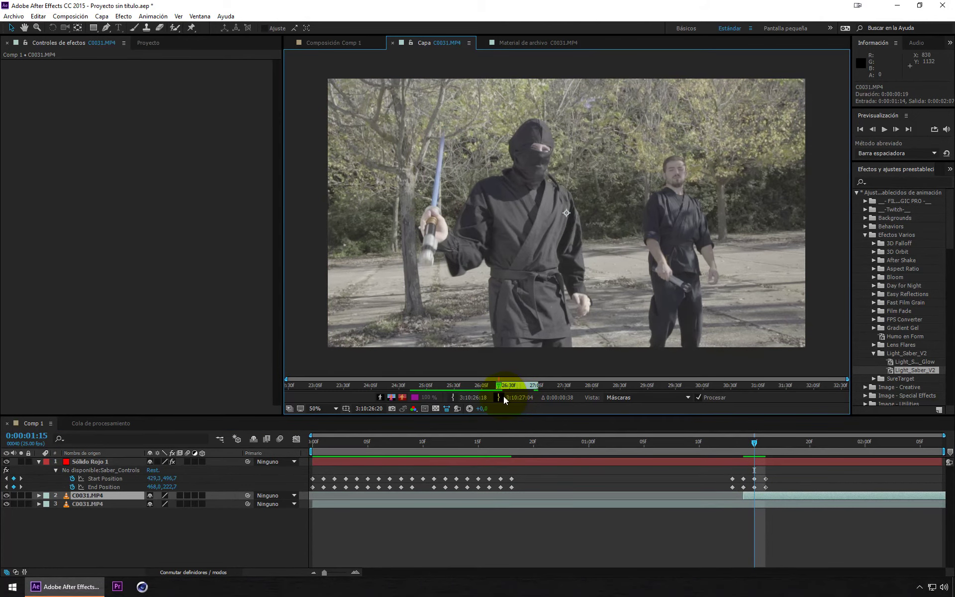
click(502, 395)
click(378, 102)
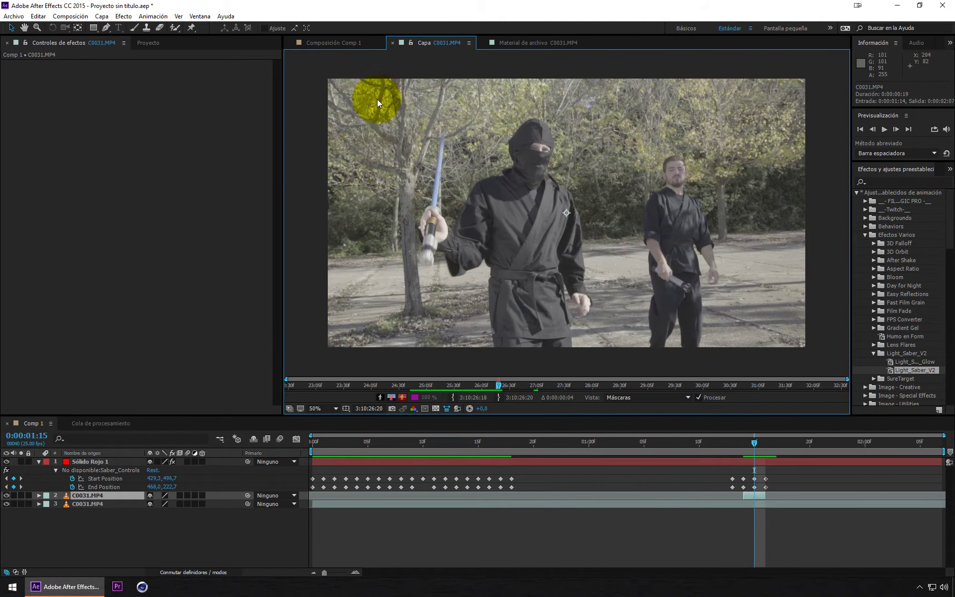
click(358, 43)
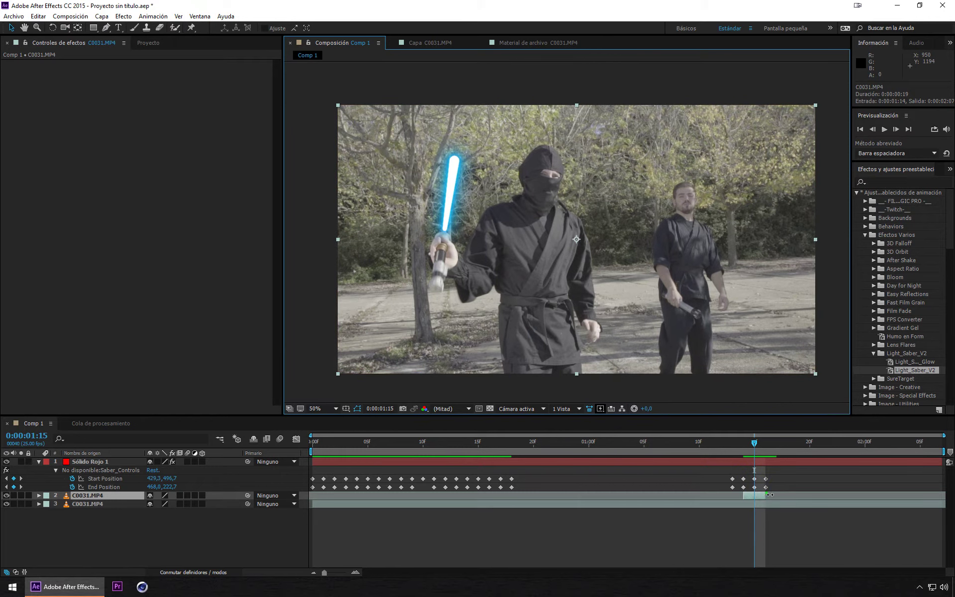
drag(769, 494, 754, 494)
Move the copy above Sólido Rojo 1, zoom the timeline in, and check coverage around 1:14.
mouse_move(75, 495)
mouse_down()
mouse_move(93, 490)
mouse_move(95, 462)
mouse_up()
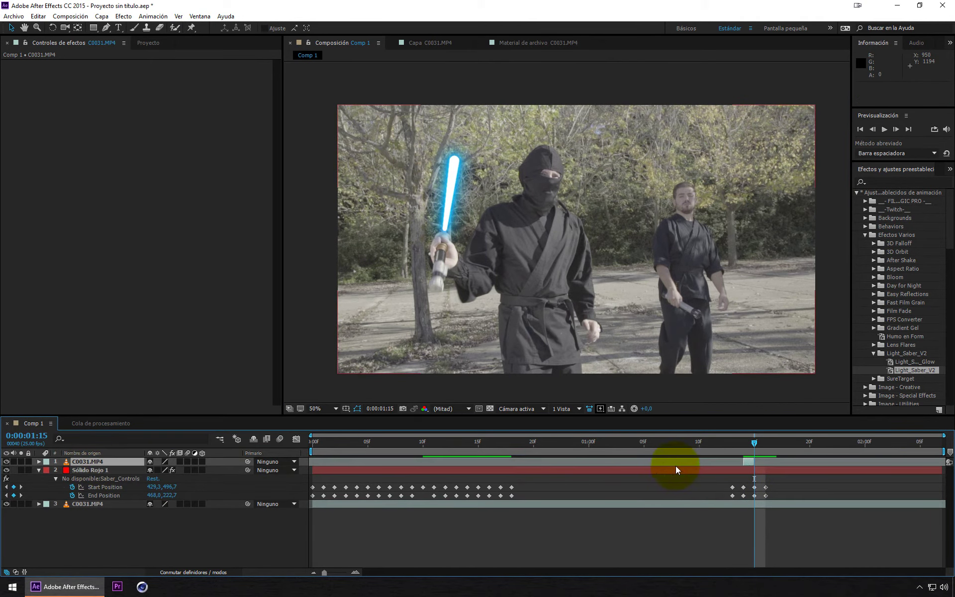
click(743, 442)
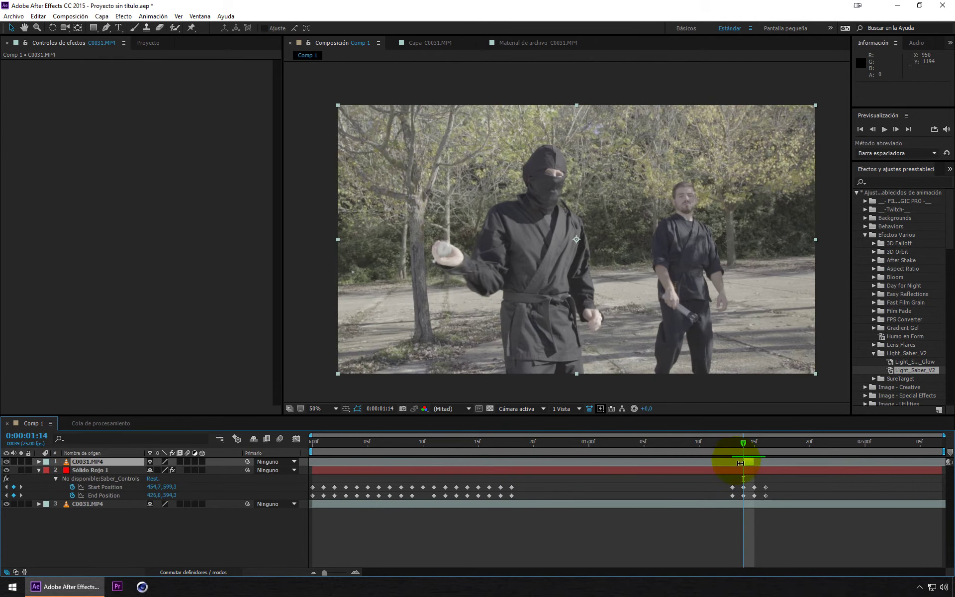
click(353, 572)
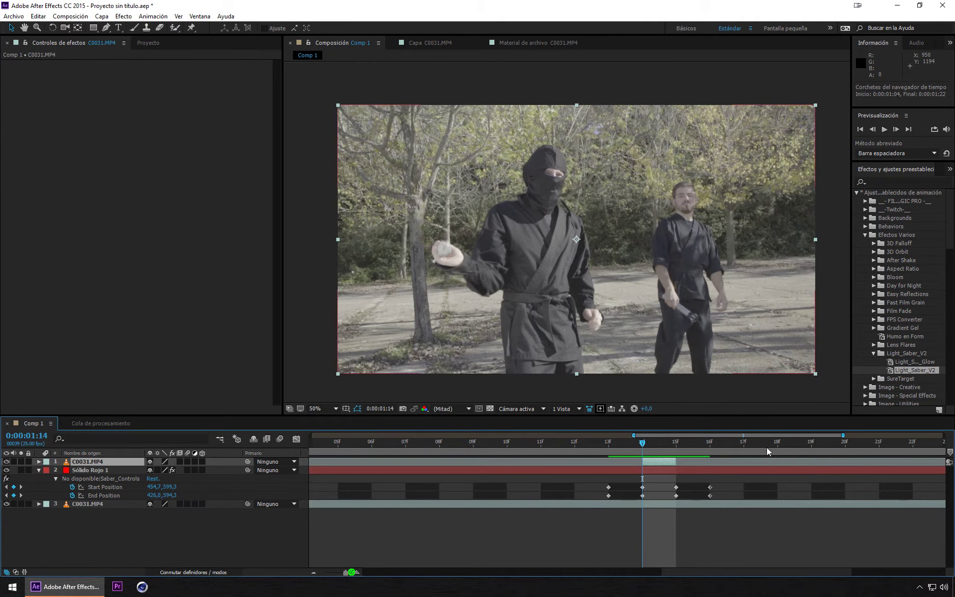
drag(727, 450, 643, 445)
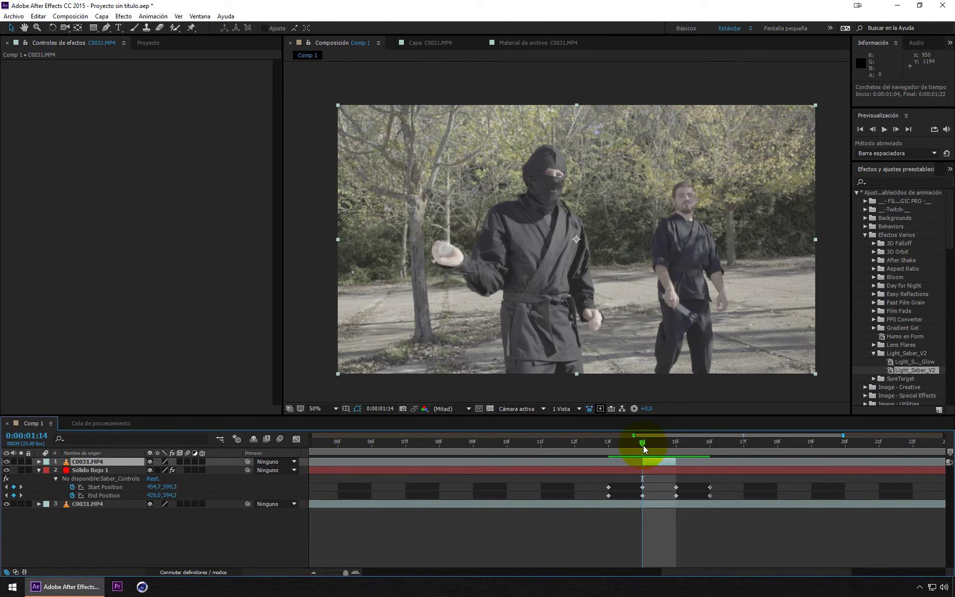
click(649, 458)
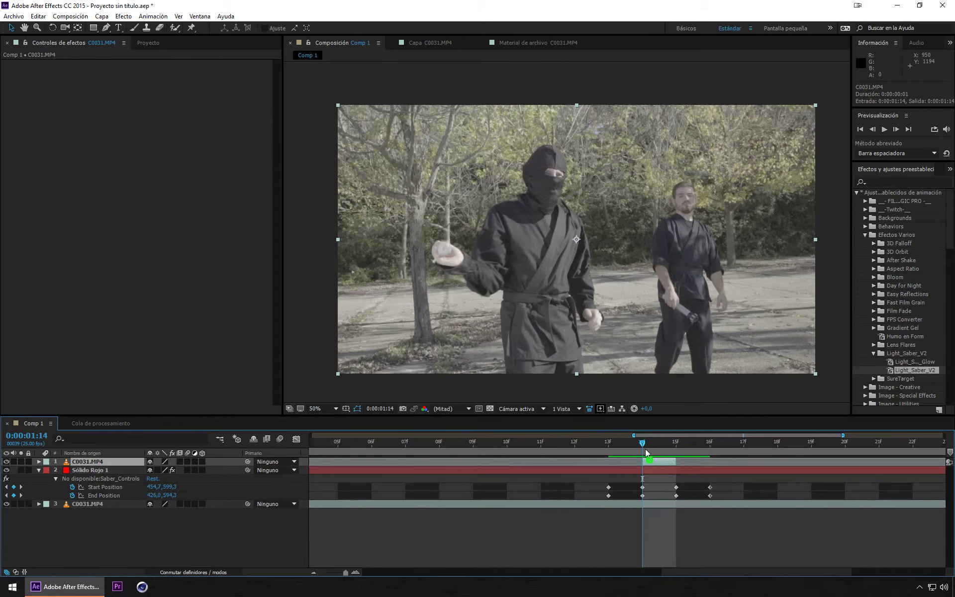
drag(646, 448, 655, 446)
At 100% view, start a Pen mask on layer 1 around the top and underside of the fist.
click(107, 27)
key(slash)
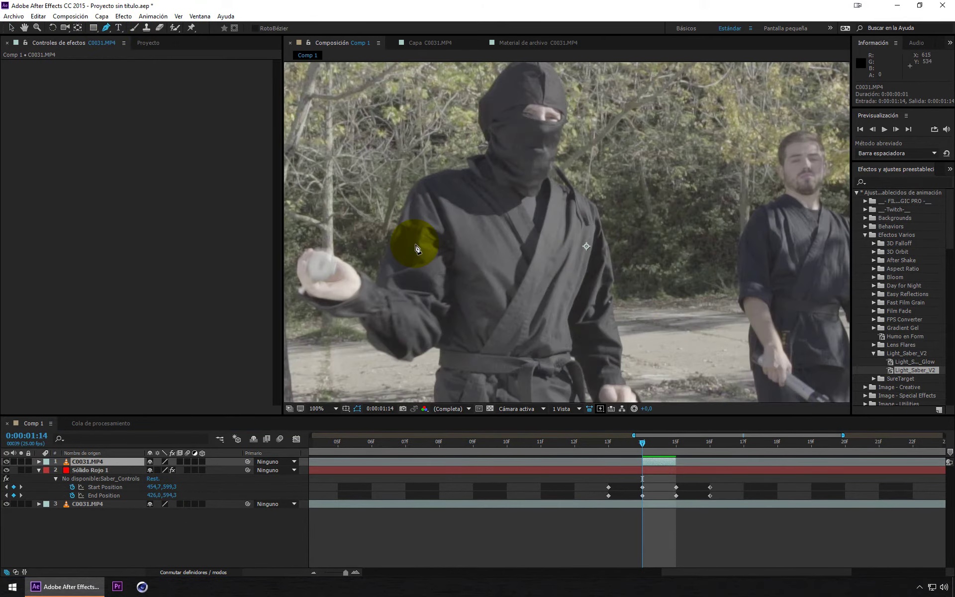
scroll(362, 279, up, 2)
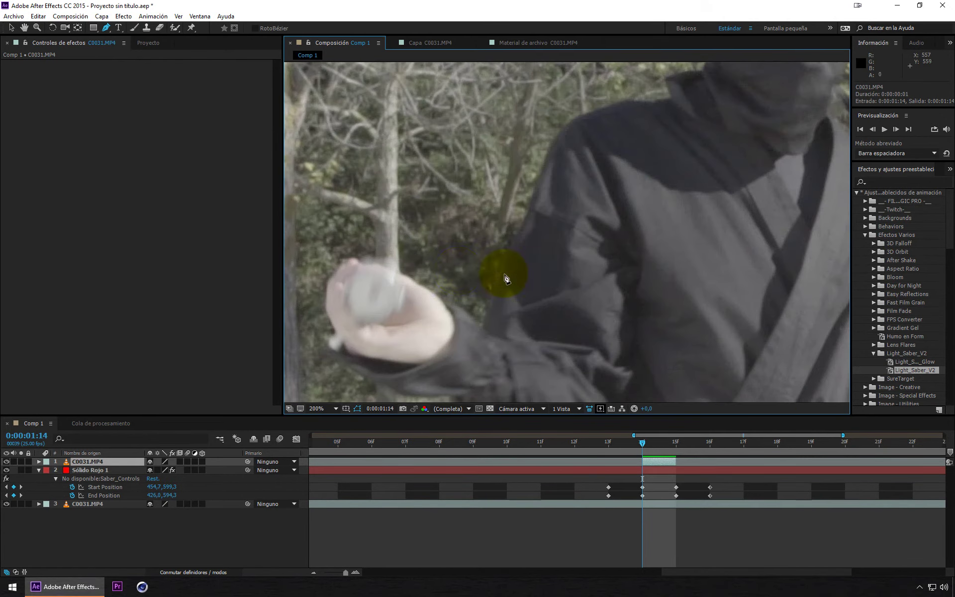
click(613, 224)
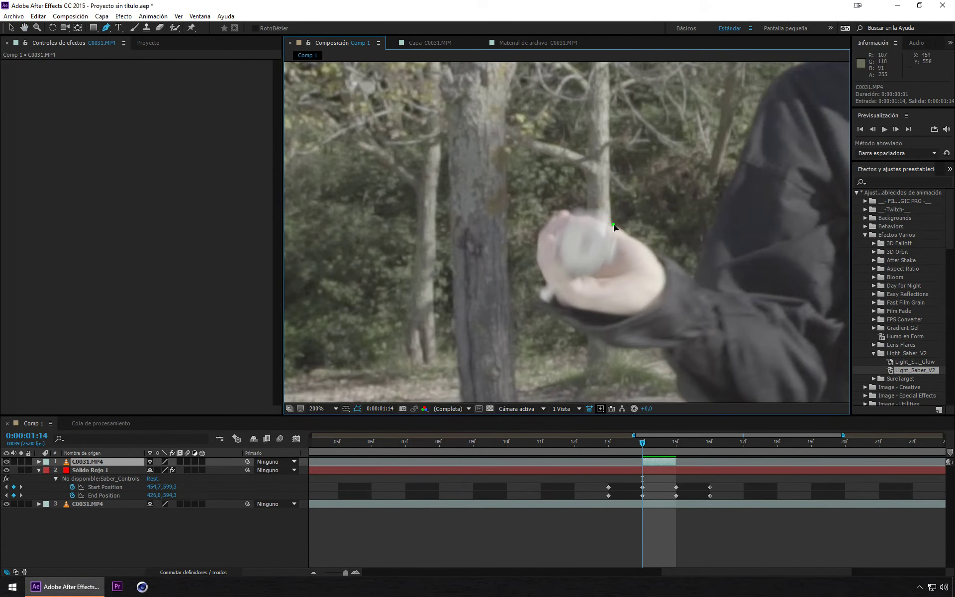
click(562, 209)
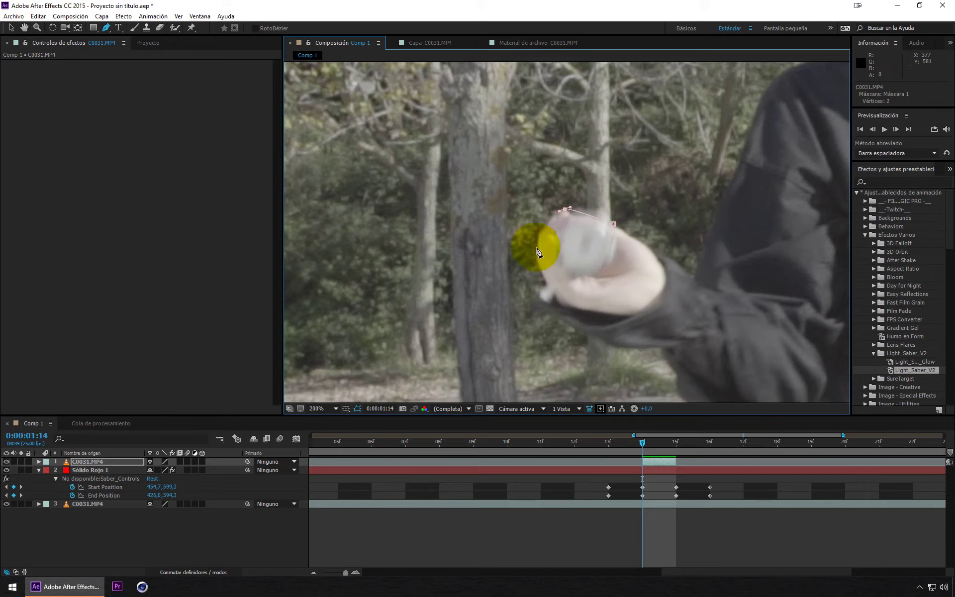
drag(537, 267, 537, 265)
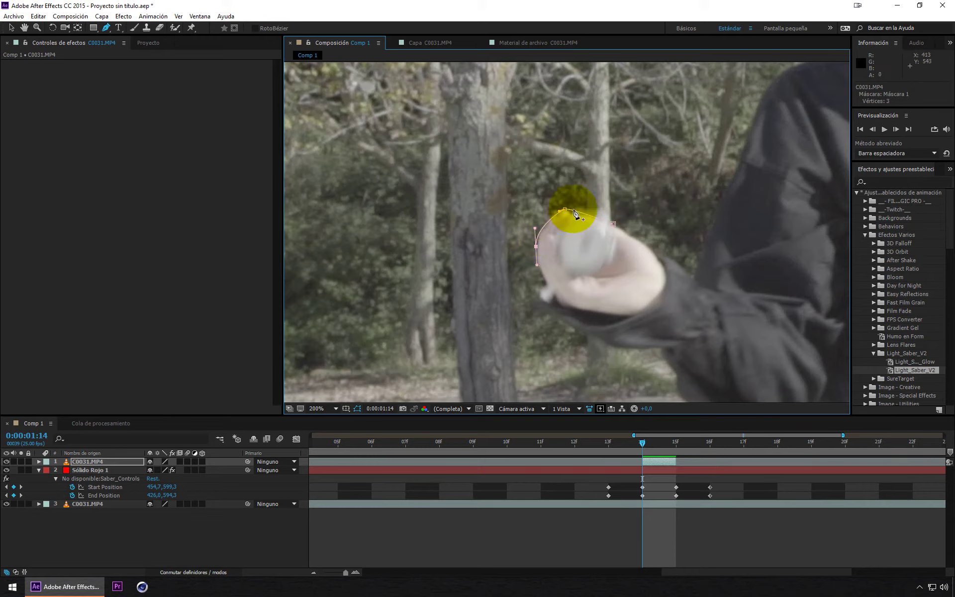
click(554, 295)
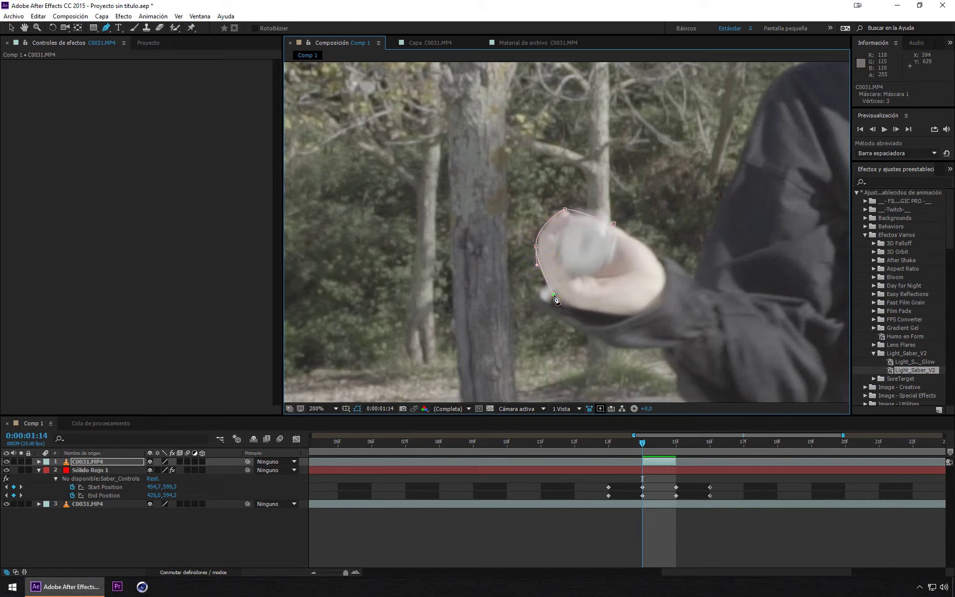
key(ctrl+z)
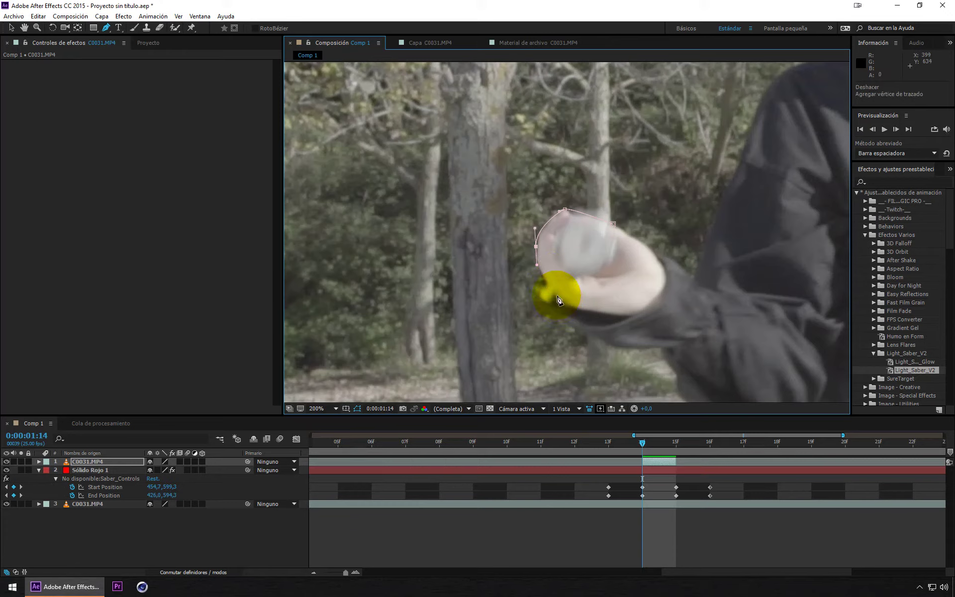
drag(544, 284, 538, 297)
click(539, 297)
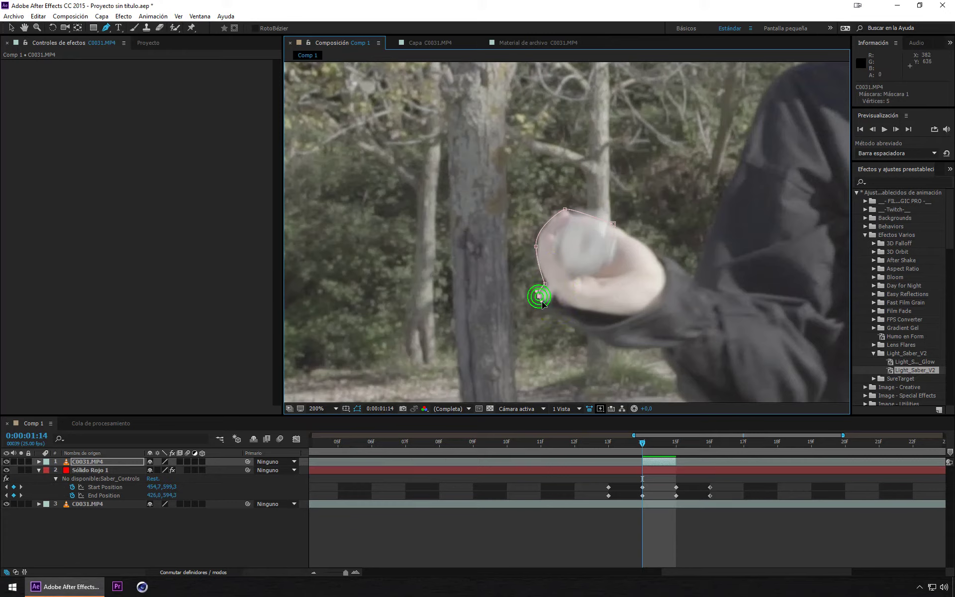
Trace the mask along the forearm and sleeve and close it at the starting point.
mouse_move(577, 329)
mouse_down()
mouse_move(625, 349)
mouse_move(662, 349)
mouse_up()
click(677, 376)
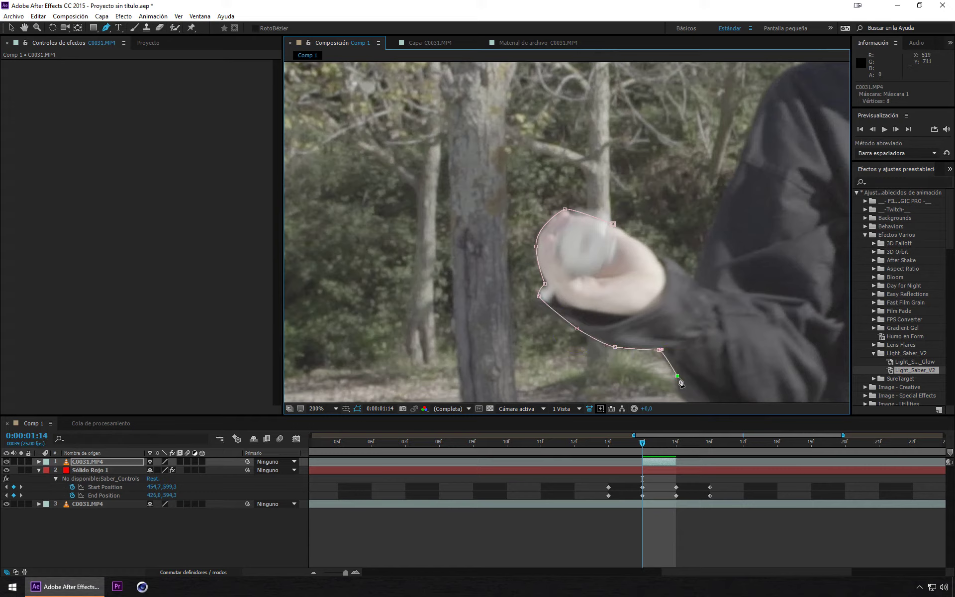
drag(719, 376, 741, 337)
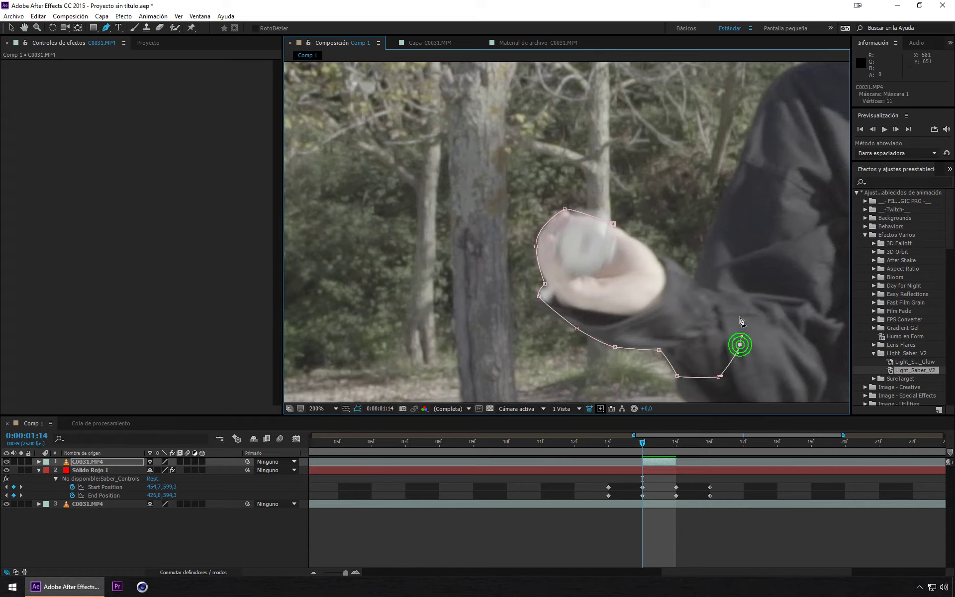
drag(724, 293, 681, 266)
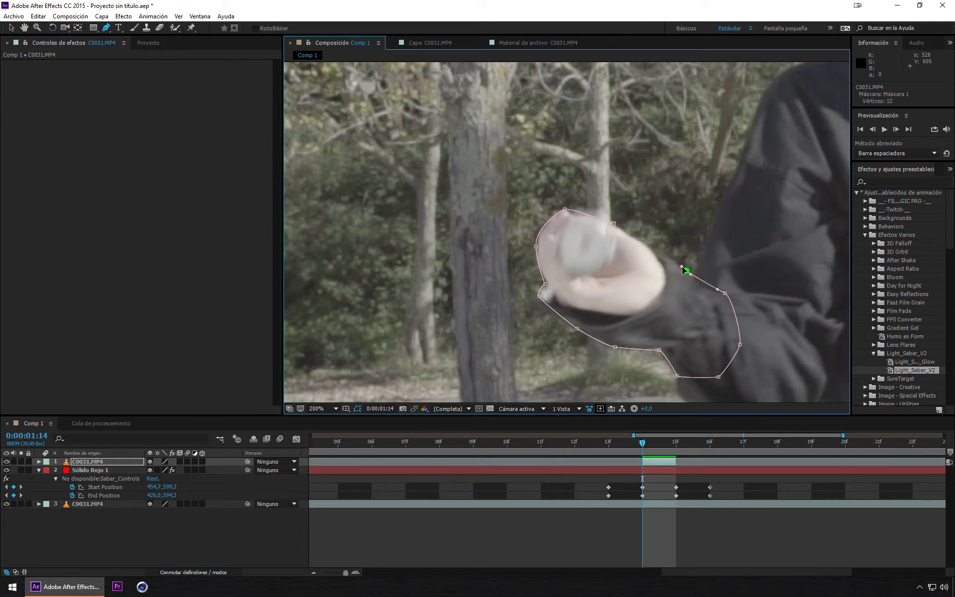
click(659, 255)
click(632, 237)
click(615, 226)
click(576, 360)
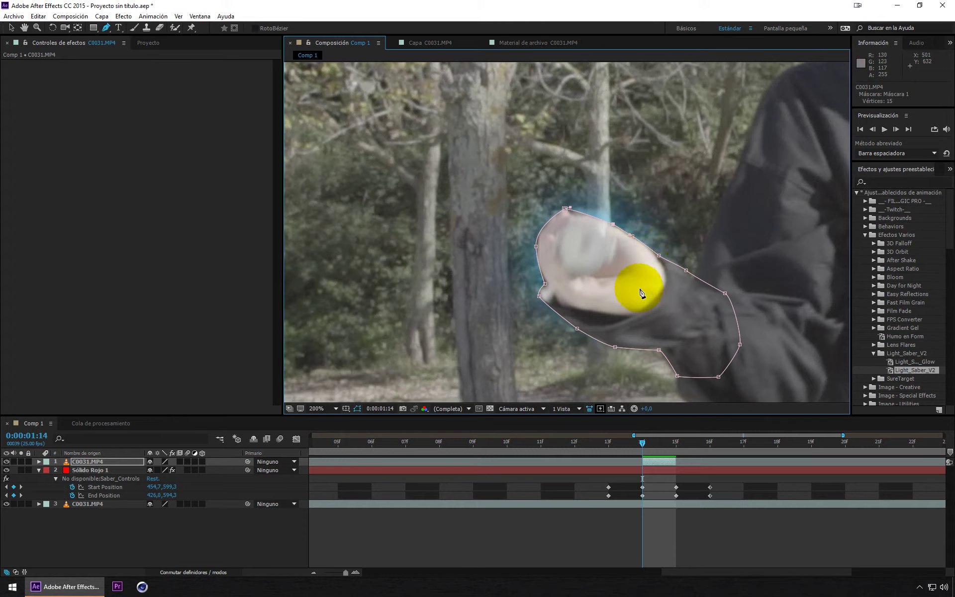
Toggle the masked hand layer's visibility to compare the shot with and without it.
click(6, 462)
click(6, 462)
click(6, 462)
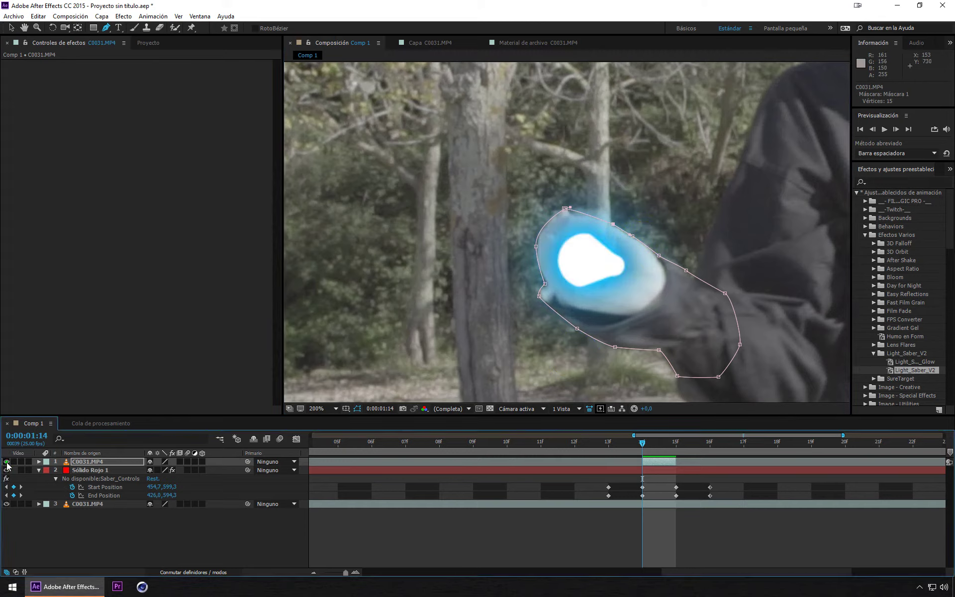
click(6, 462)
click(6, 461)
click(7, 462)
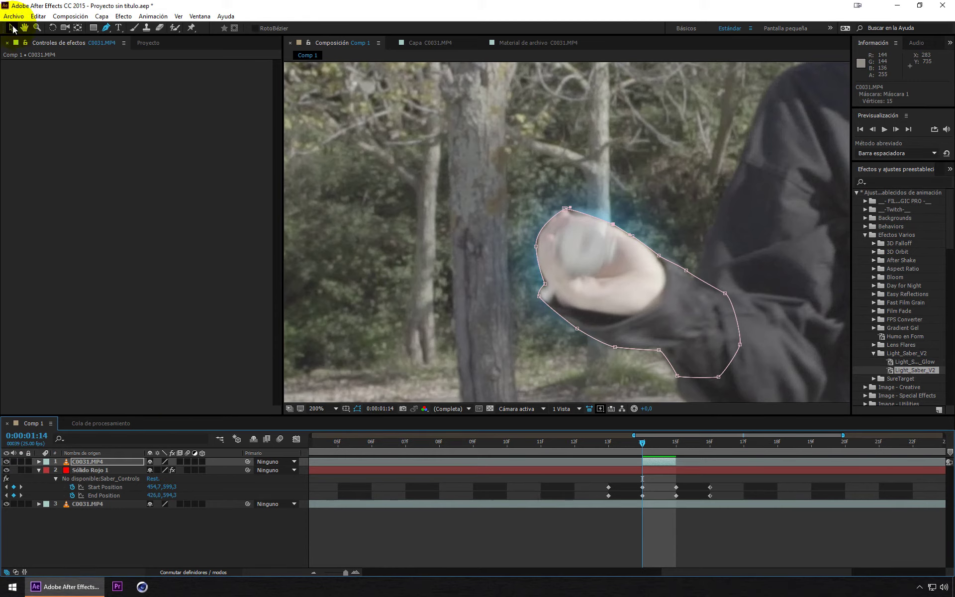
Reveal Mask 1 on the top footage layer and set its feather to 12 pixels.
click(39, 462)
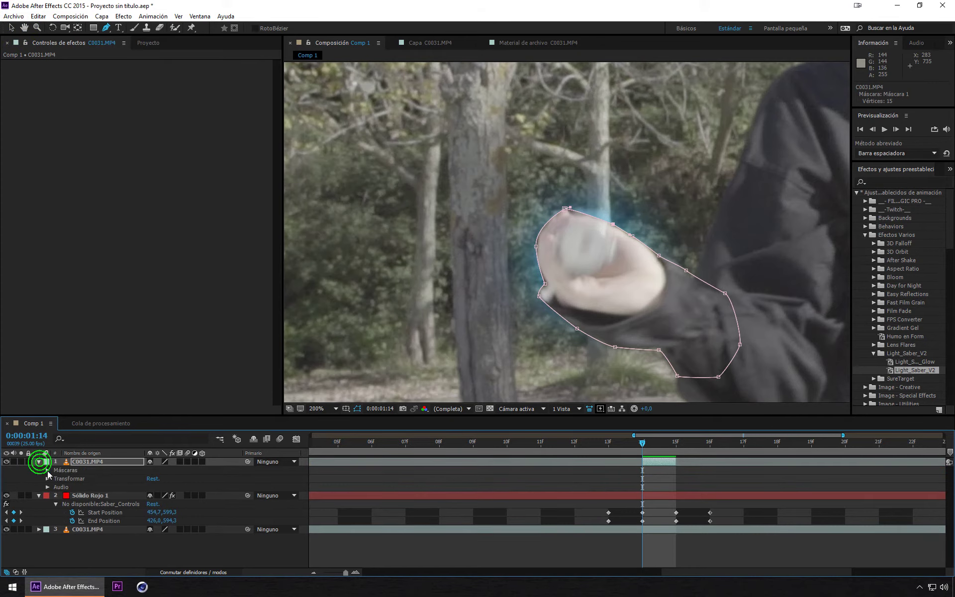
click(84, 461)
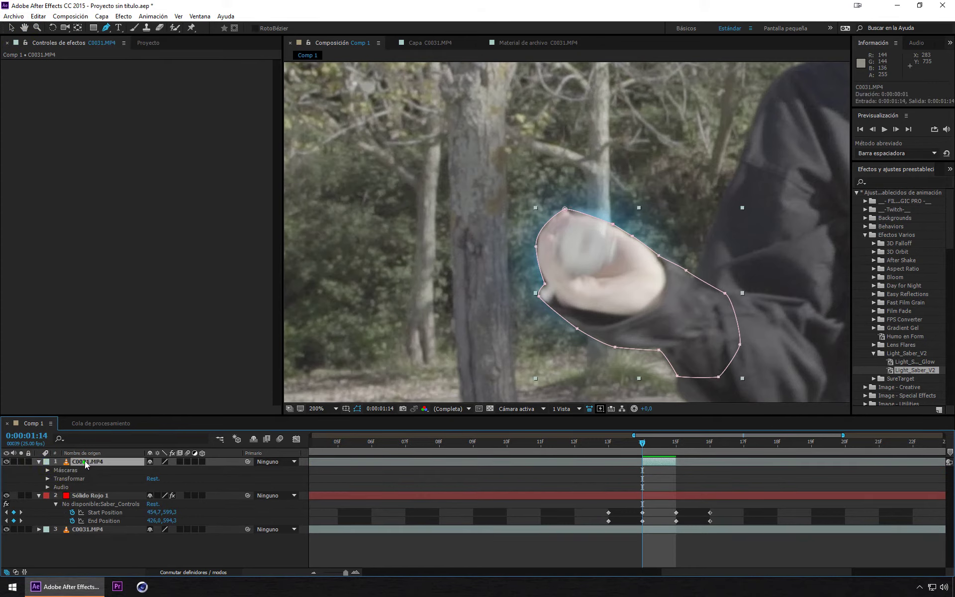
click(13, 29)
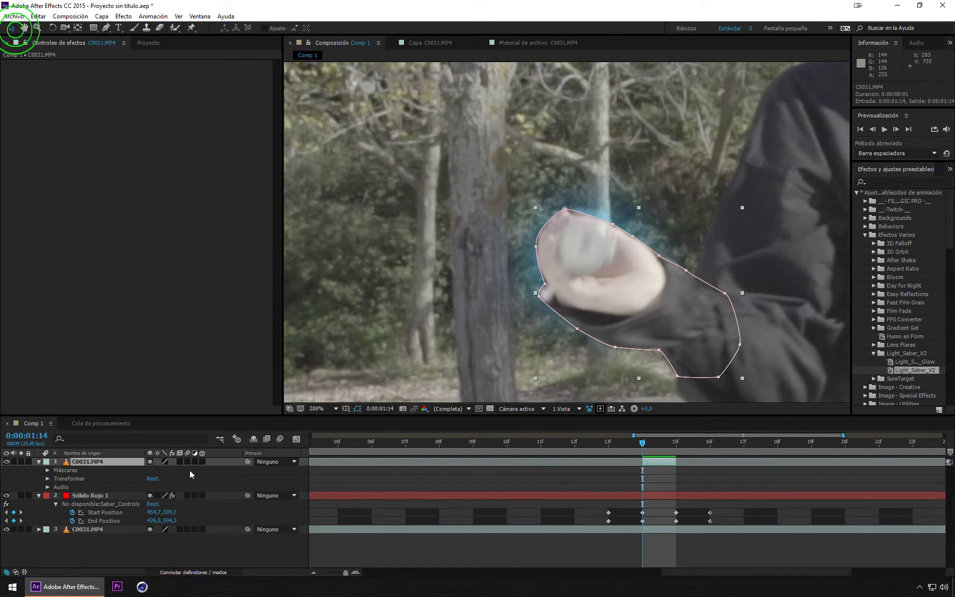
click(48, 470)
click(56, 478)
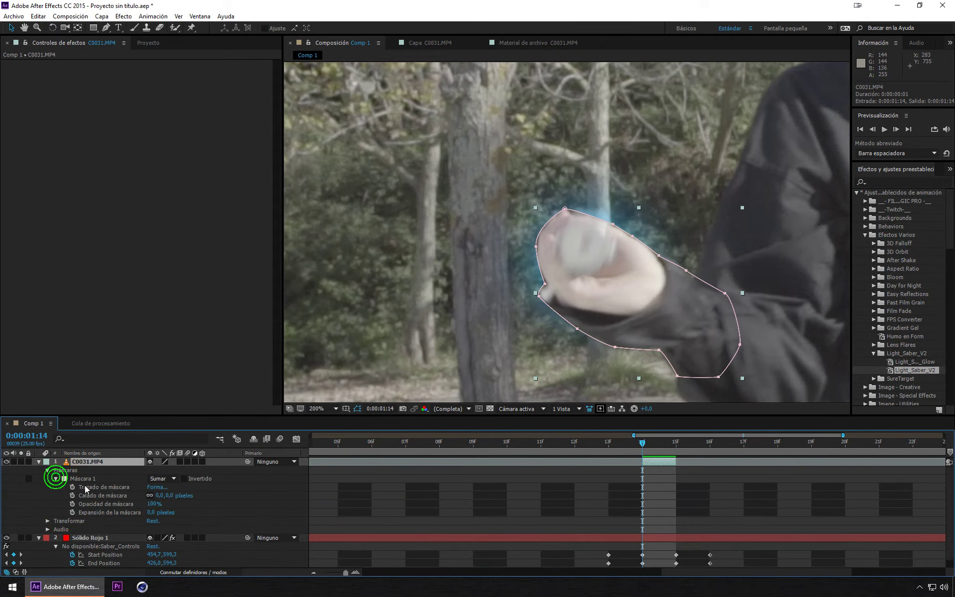
click(231, 500)
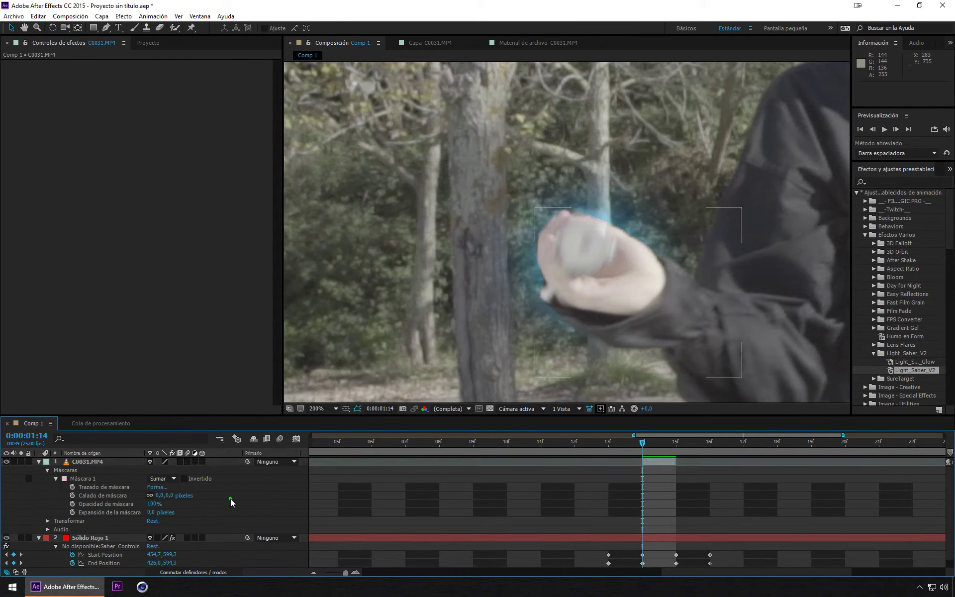
drag(171, 495, 170, 495)
click(228, 499)
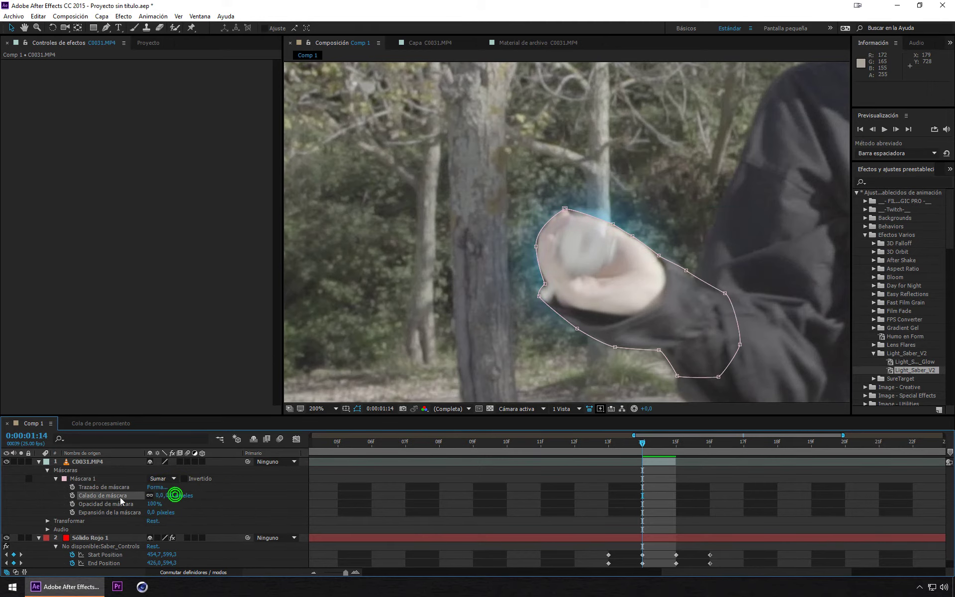
click(281, 498)
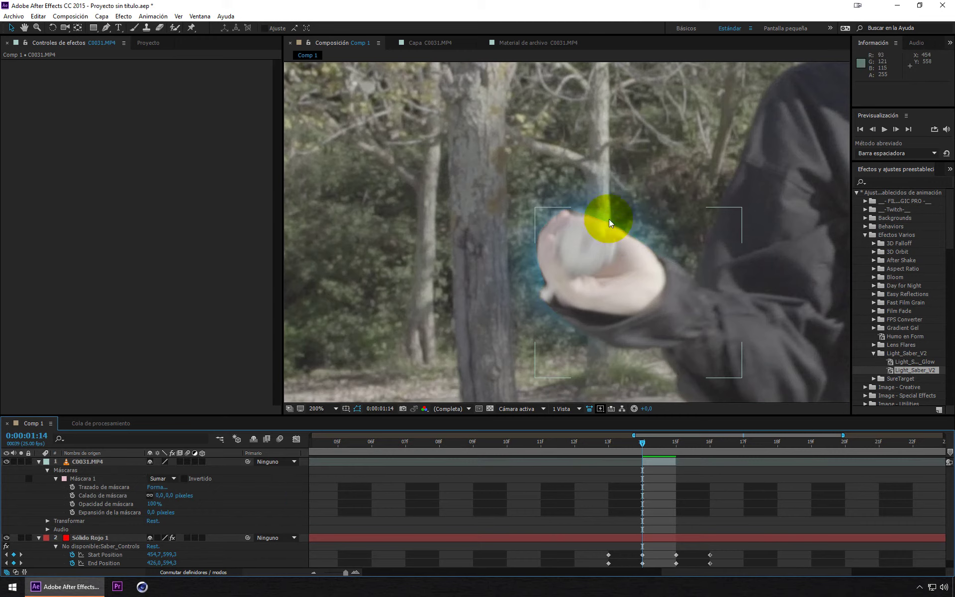
drag(171, 495, 211, 499)
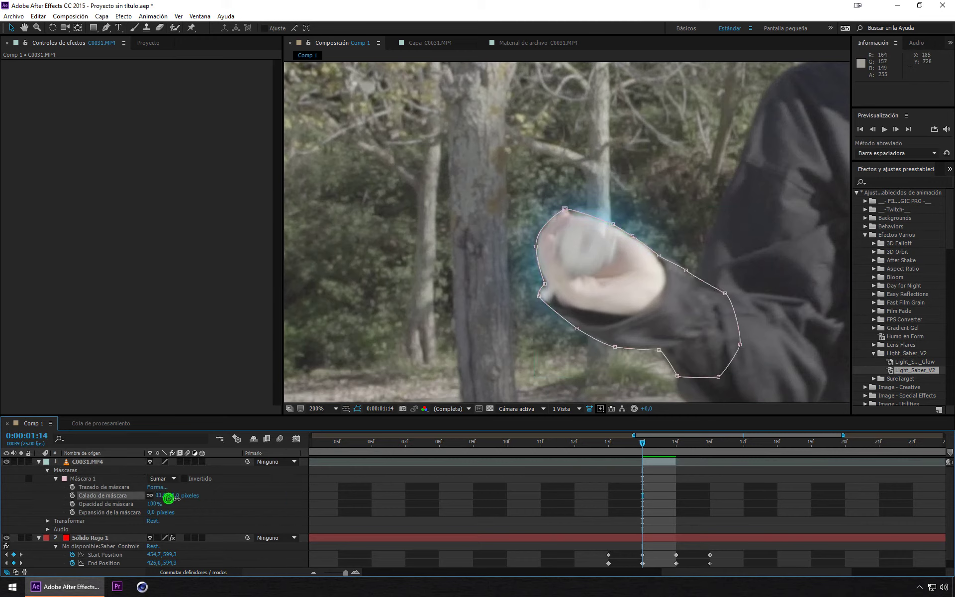
click(230, 500)
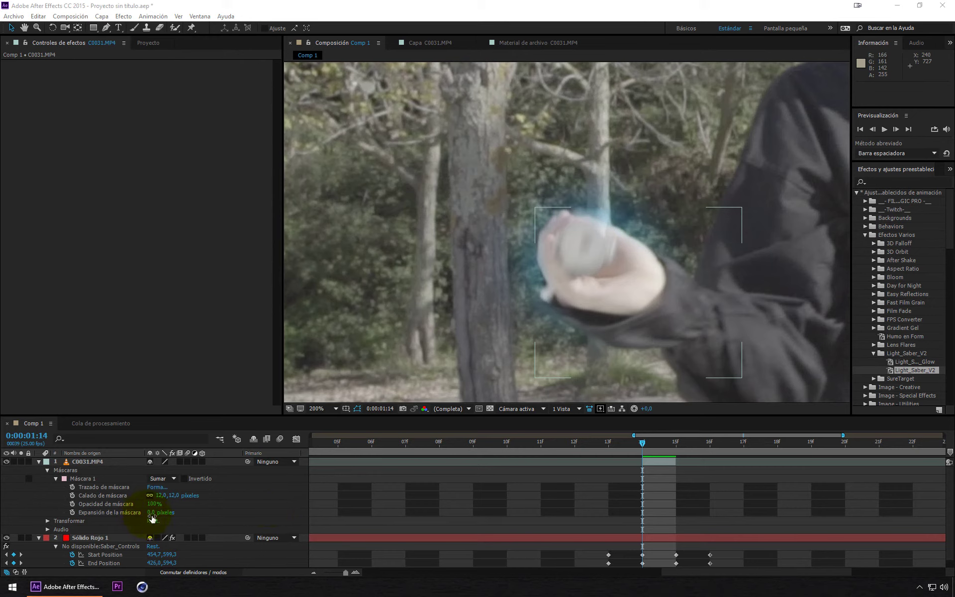
Set Mask 1's expansion to -1 pixel and collapse the layer's properties.
drag(153, 518, 152, 518)
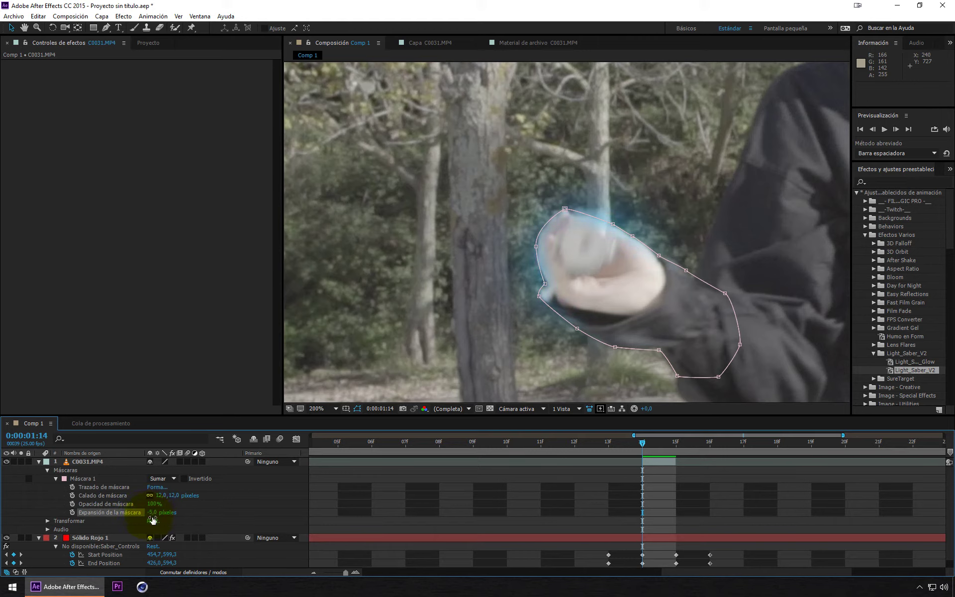
click(153, 520)
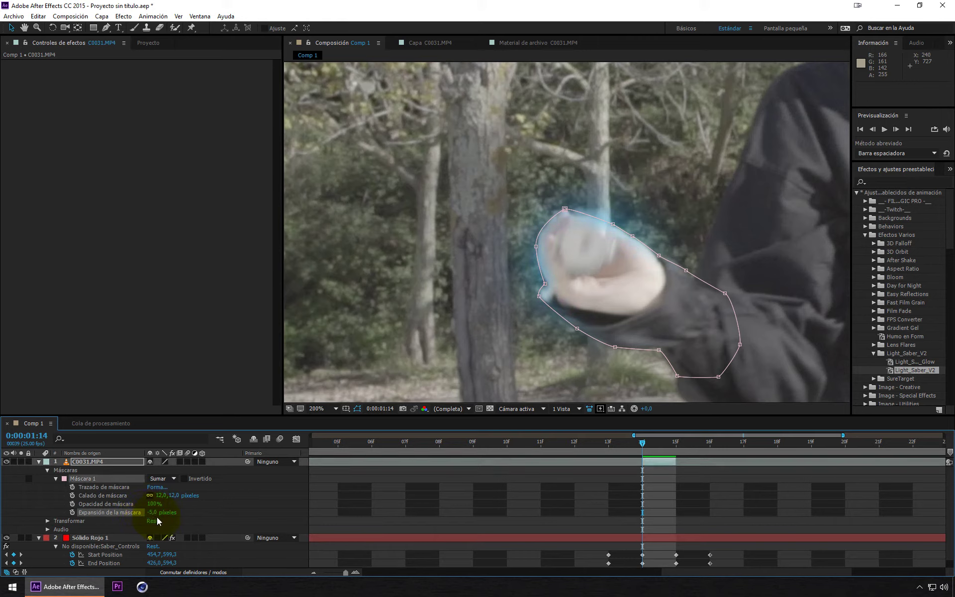
click(153, 513)
text(-1)
click(215, 513)
click(247, 500)
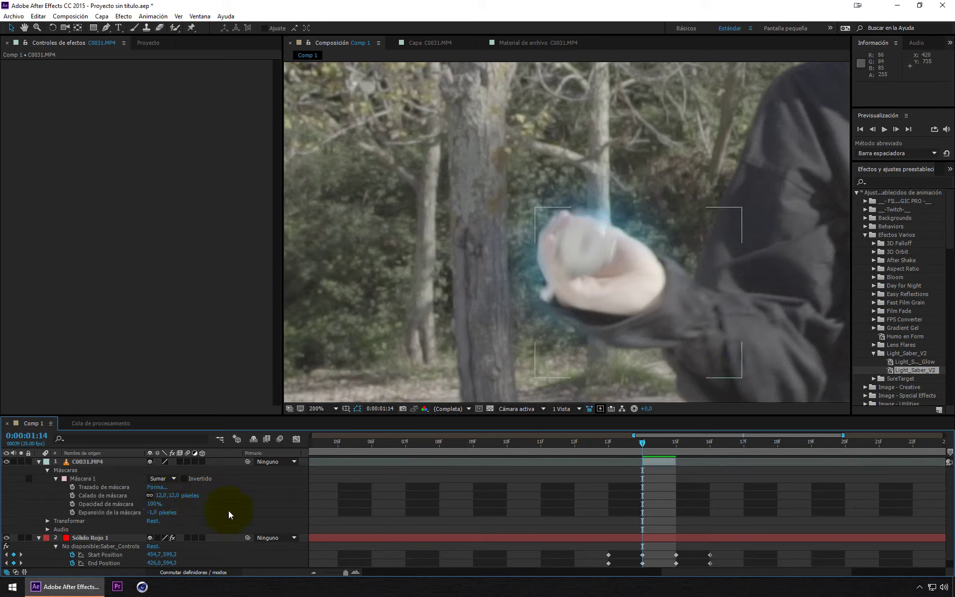
click(38, 463)
Collapse the layer controls and zoom the timeline and viewer out to the full clip and frame.
click(37, 469)
click(274, 559)
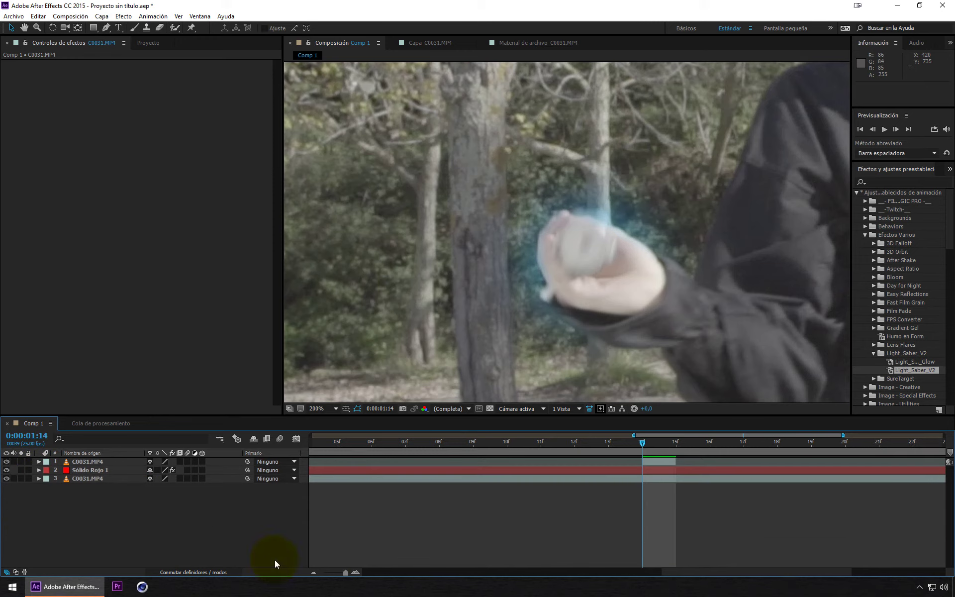
drag(346, 574, 326, 572)
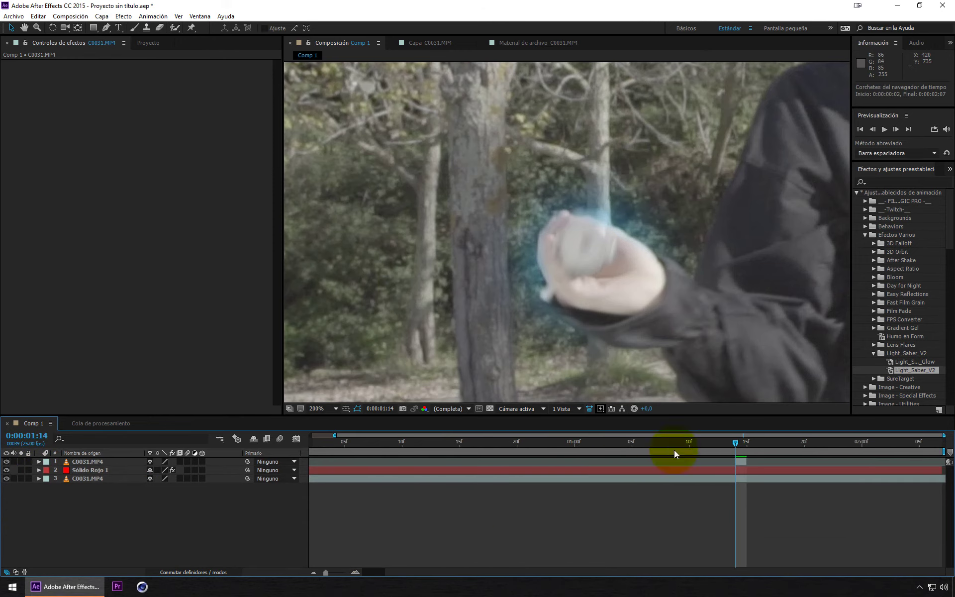
key(comma)
key(comma)
key(comma)
click(639, 324)
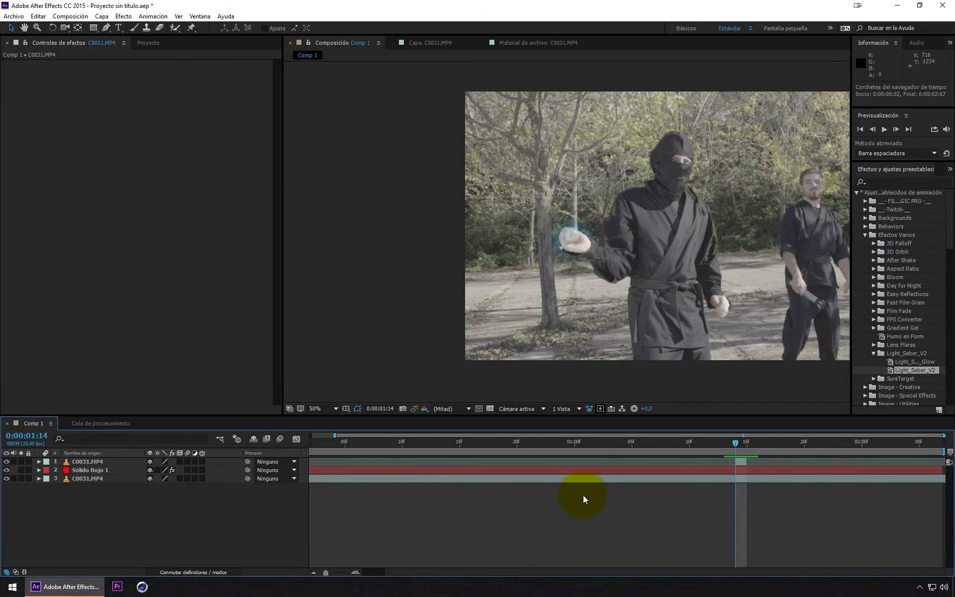
drag(400, 567, 386, 575)
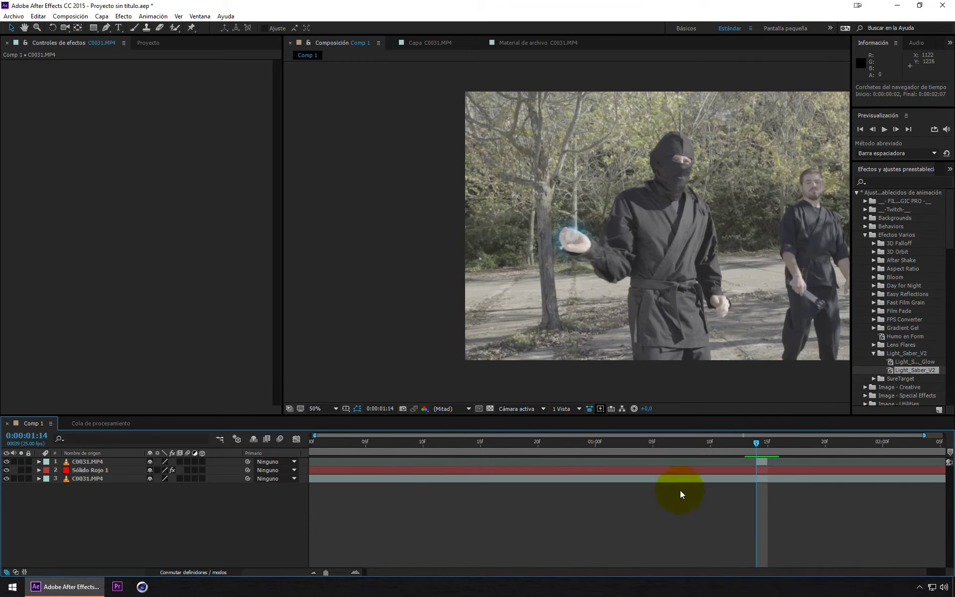
Scrub through the clip to review the saber, then bring the YouTube window over the project.
mouse_move(711, 445)
mouse_down()
mouse_move(626, 451)
mouse_move(764, 455)
mouse_up()
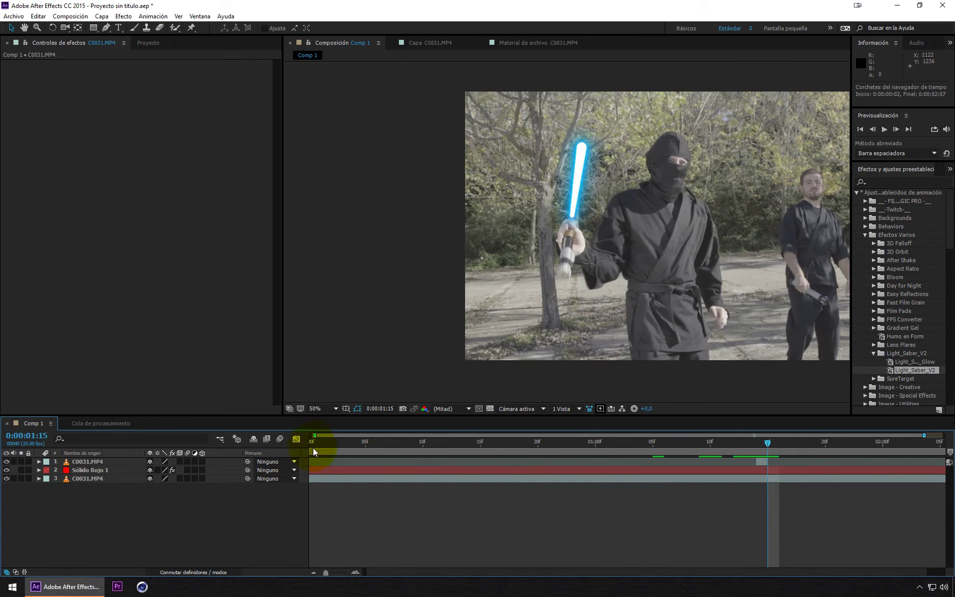
drag(338, 444, 447, 456)
mouse_move(488, 455)
mouse_down()
mouse_move(353, 463)
mouse_move(392, 458)
mouse_up()
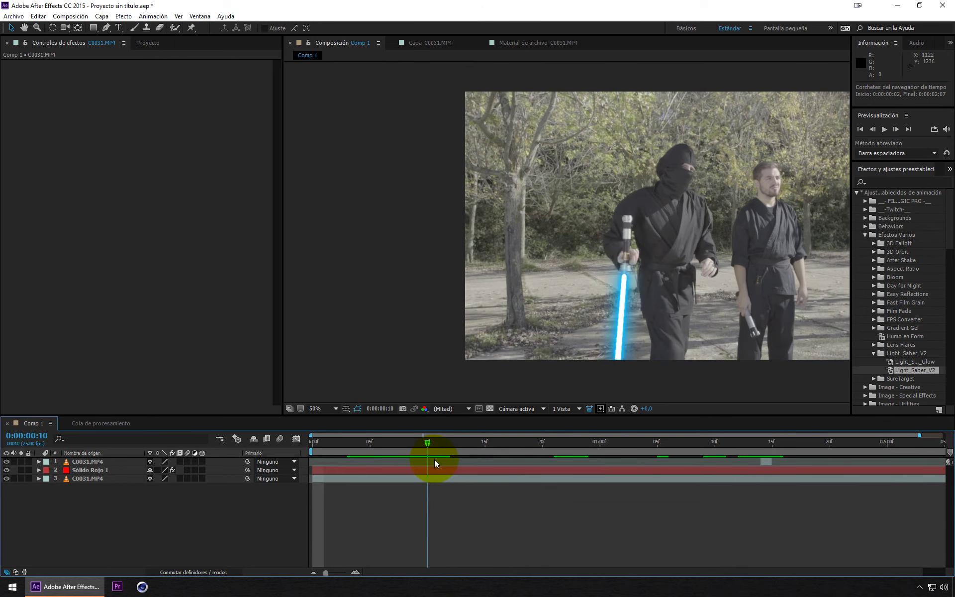
drag(392, 458, 358, 464)
drag(681, 295, 577, 312)
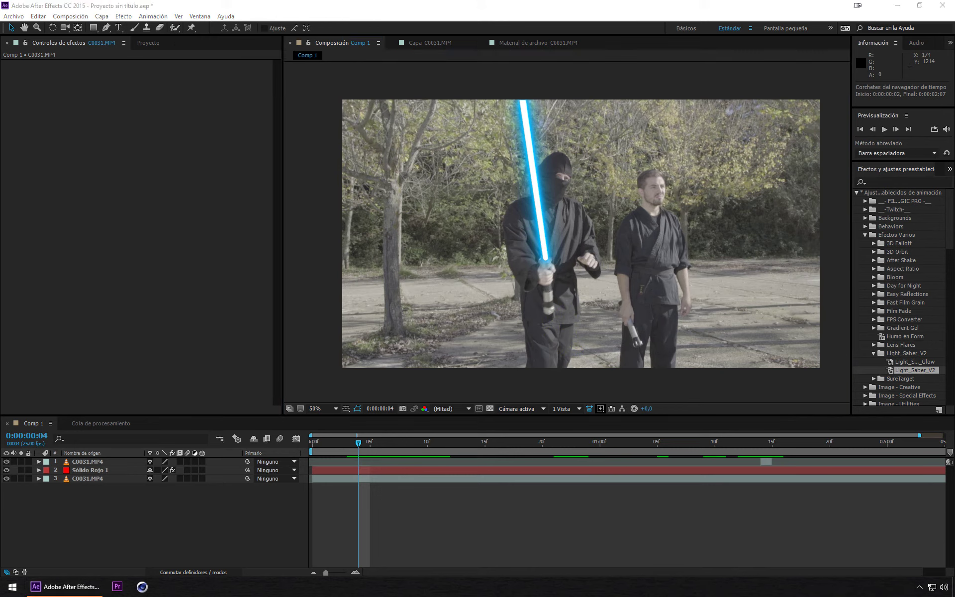
drag(220, 94, 418, 64)
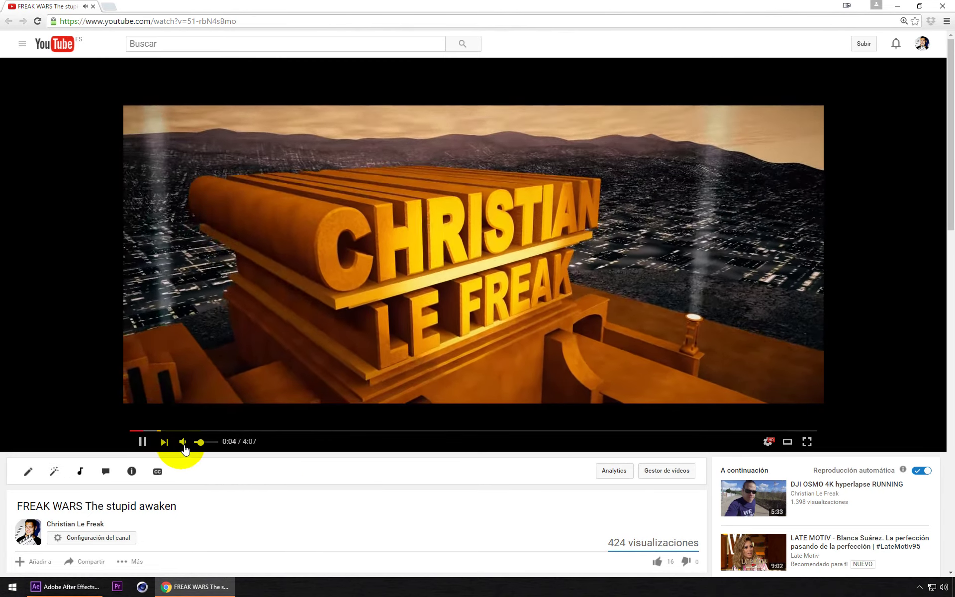
Lower the YouTube volume, close the ad, and seek to around 1:27 in FREAK WARS.
click(198, 442)
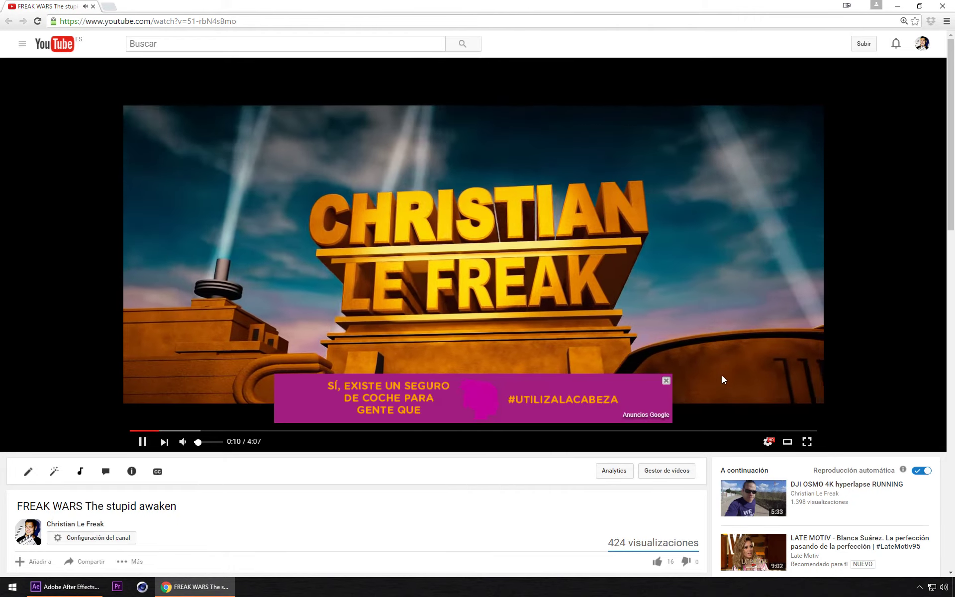
click(666, 381)
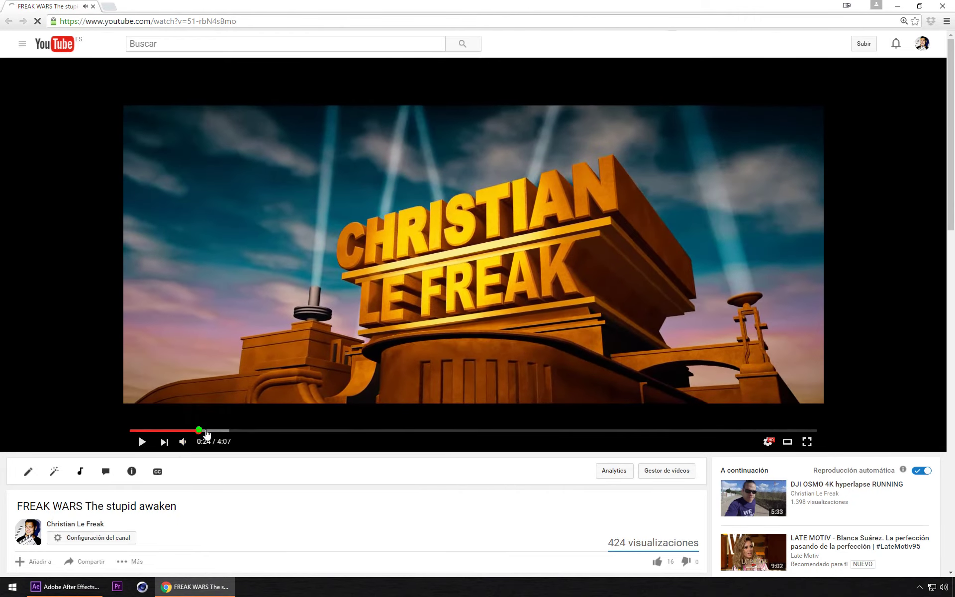
click(201, 431)
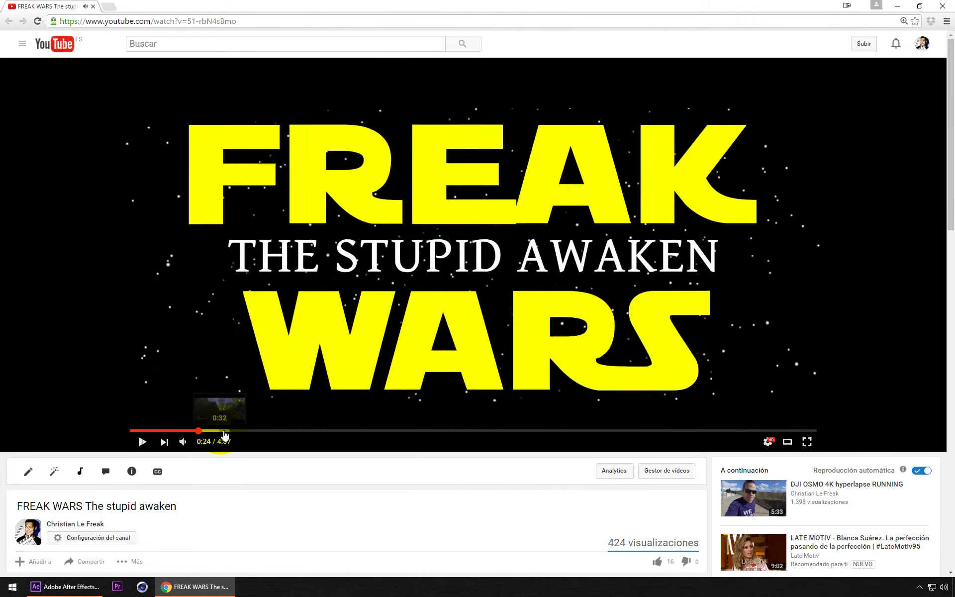
click(487, 435)
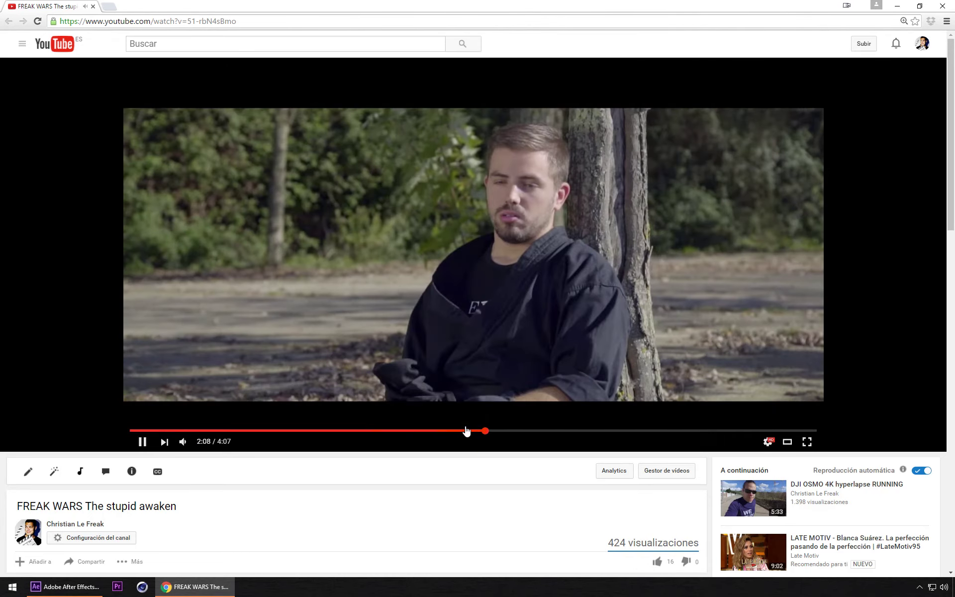
click(381, 432)
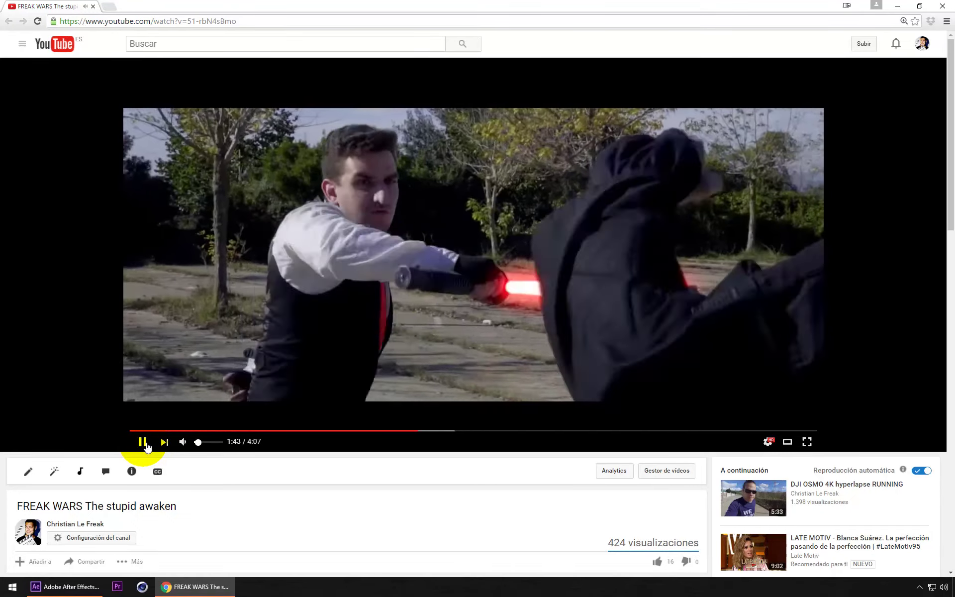
Pause the video at 1:48 after the lightsaber fight and minimize the browser.
click(147, 446)
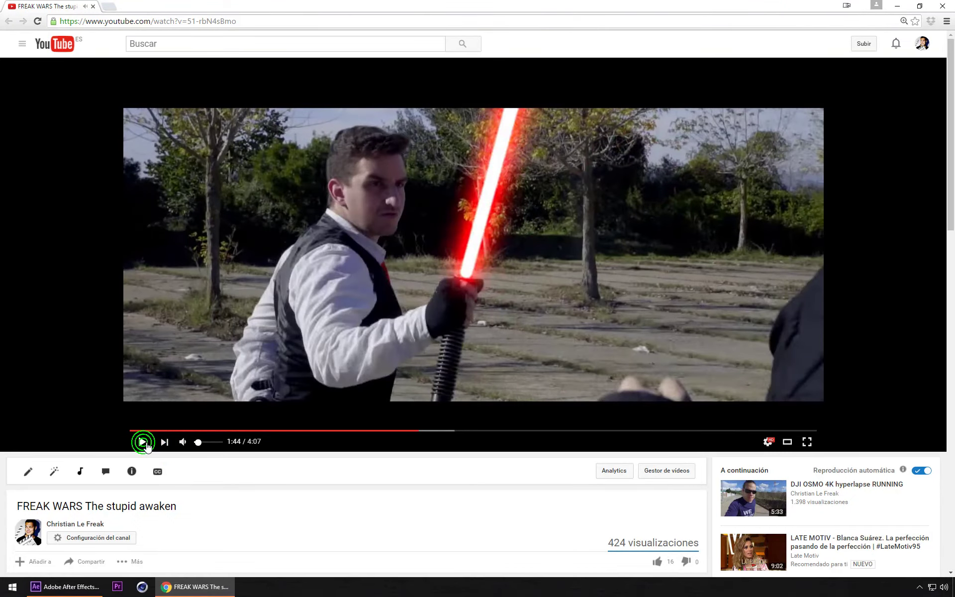
click(149, 444)
click(152, 443)
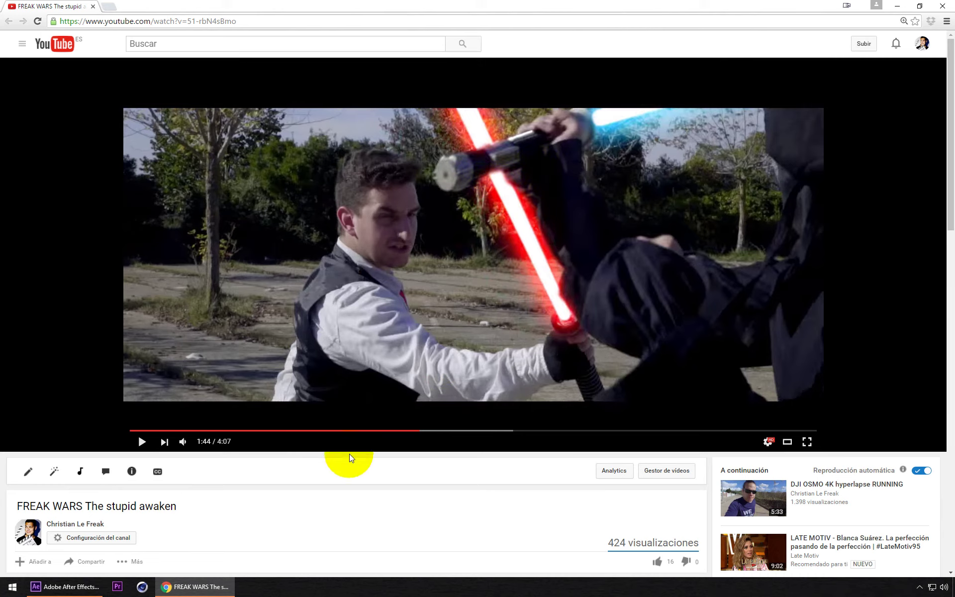
click(142, 442)
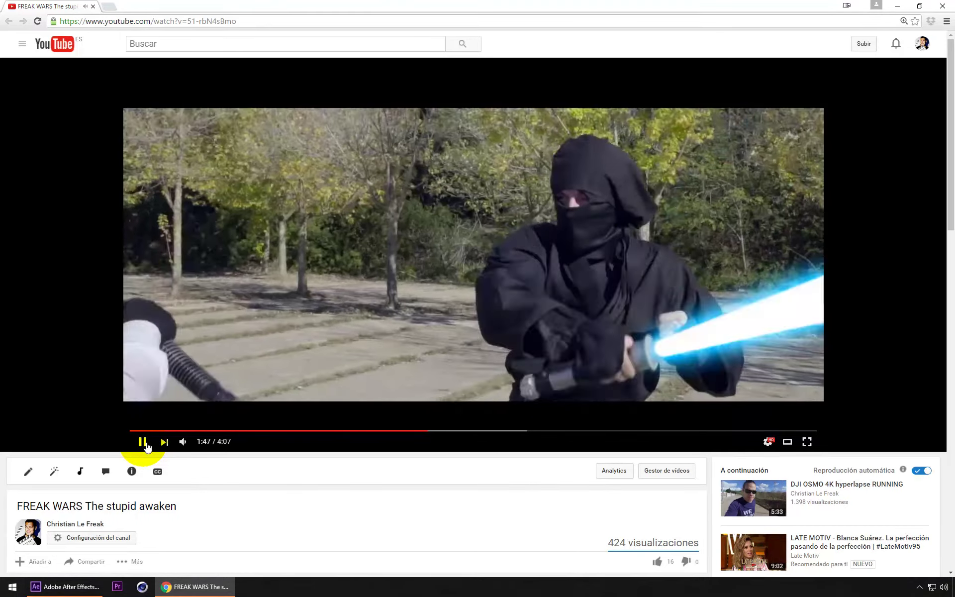
click(142, 442)
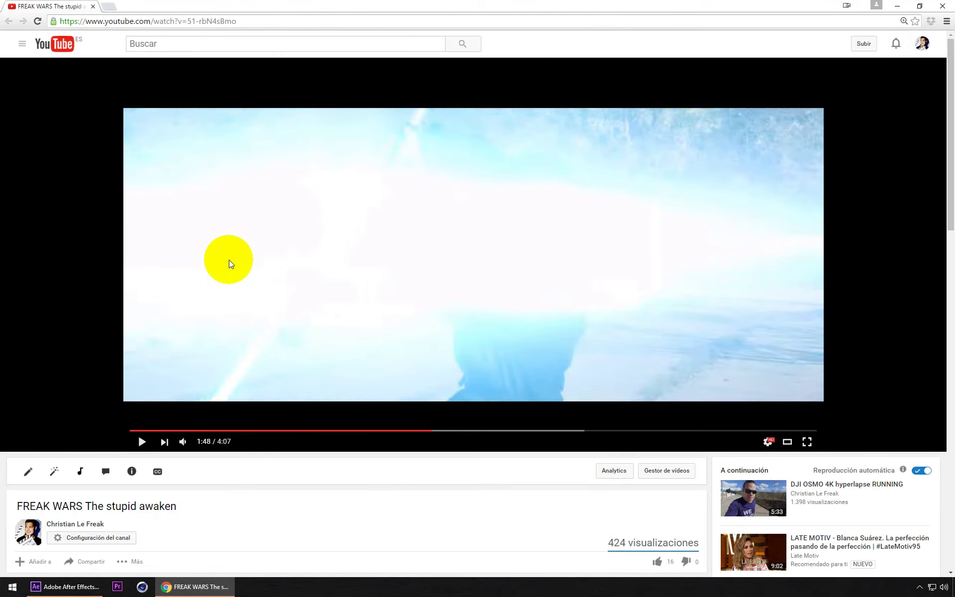
click(896, 6)
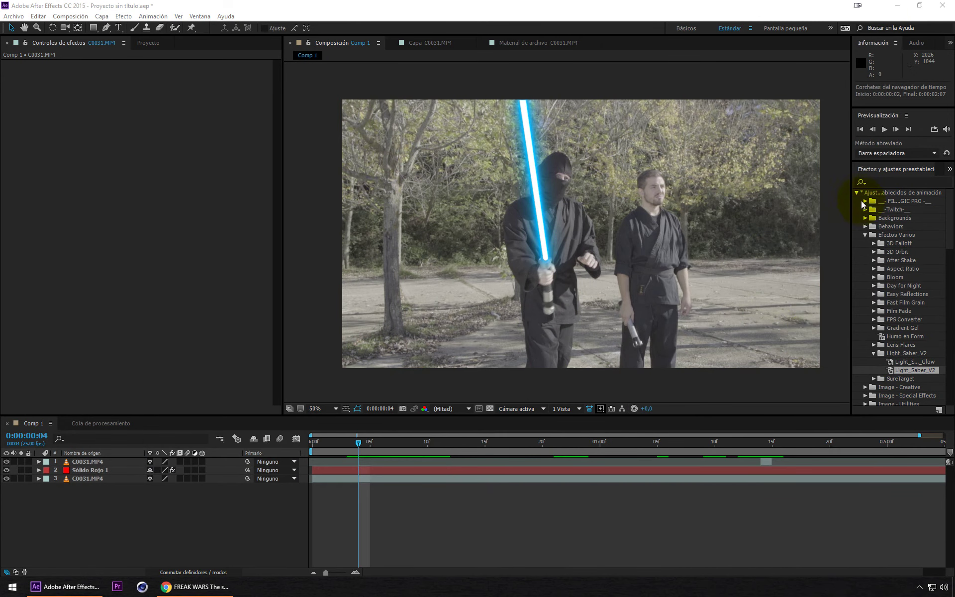
Add a full-frame 1920x1080 solid coloured green 0FC00F from the timeline's Nuevo > Sólido menu.
click(856, 193)
click(424, 479)
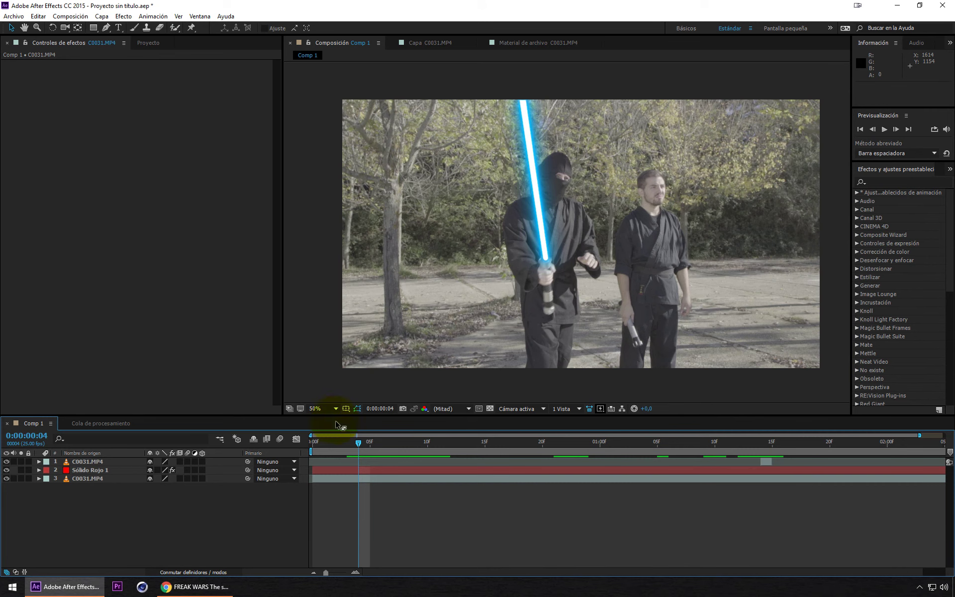
right_click(180, 532)
mouse_move(199, 436)
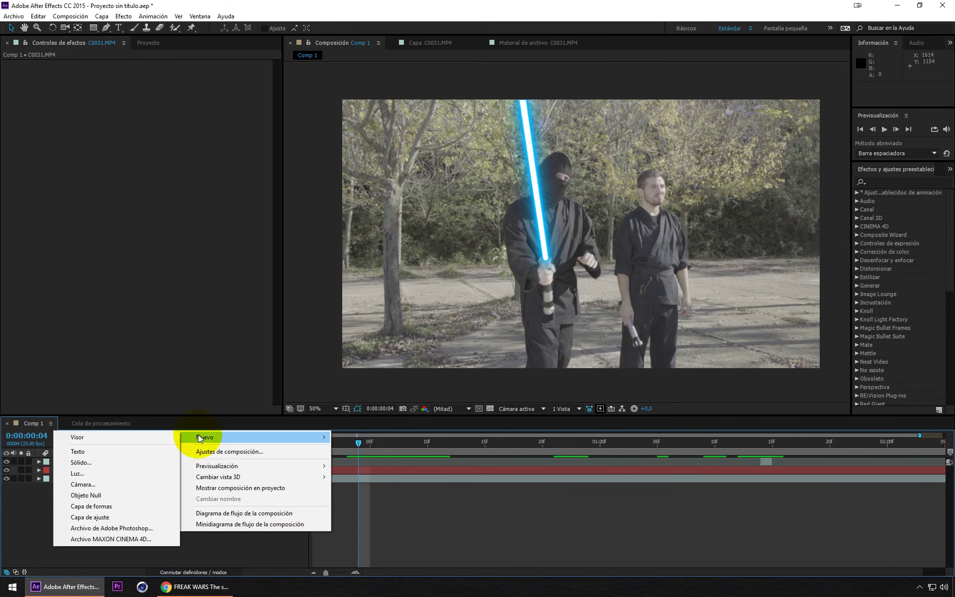
click(102, 461)
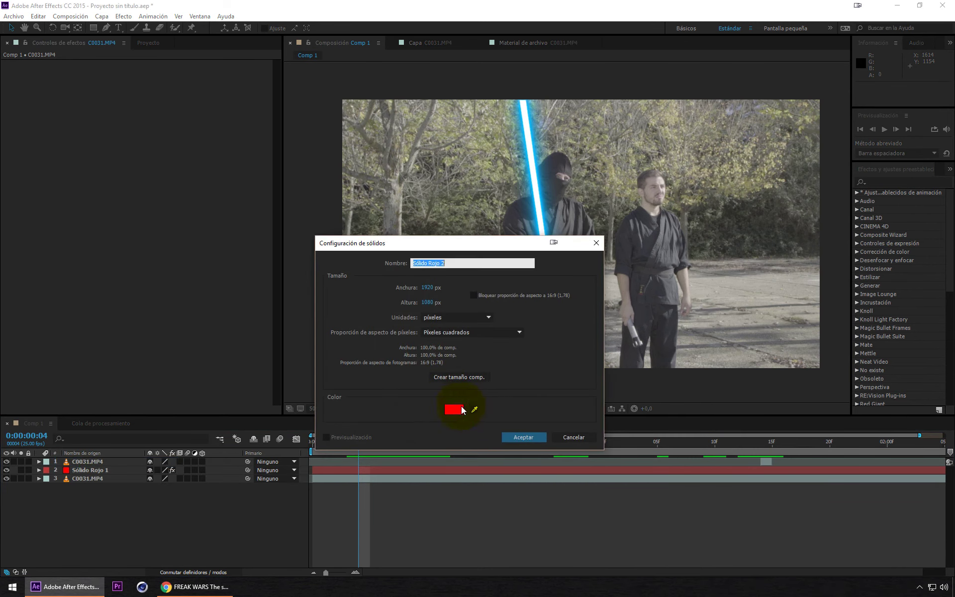
click(461, 409)
click(515, 357)
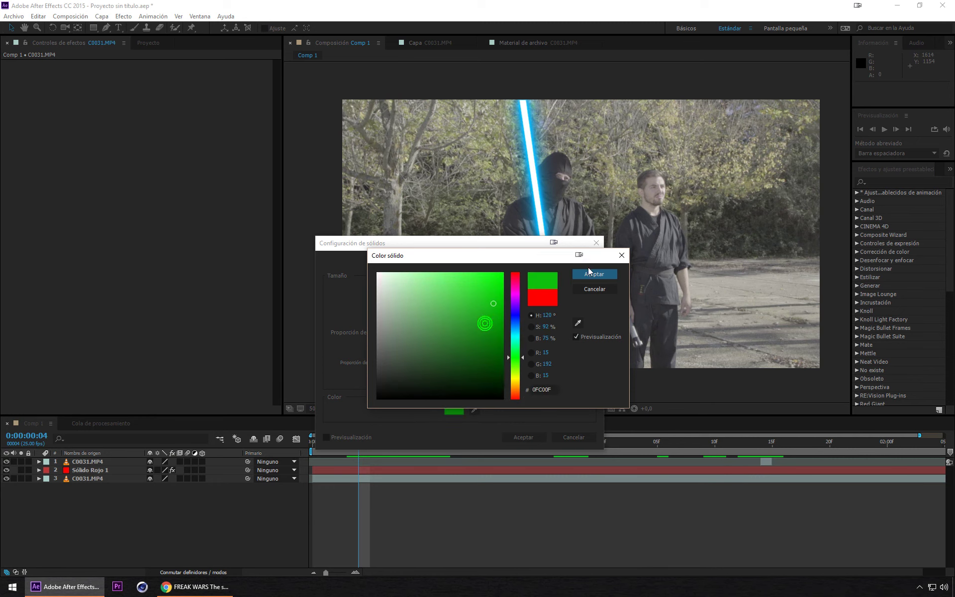
click(591, 273)
click(523, 437)
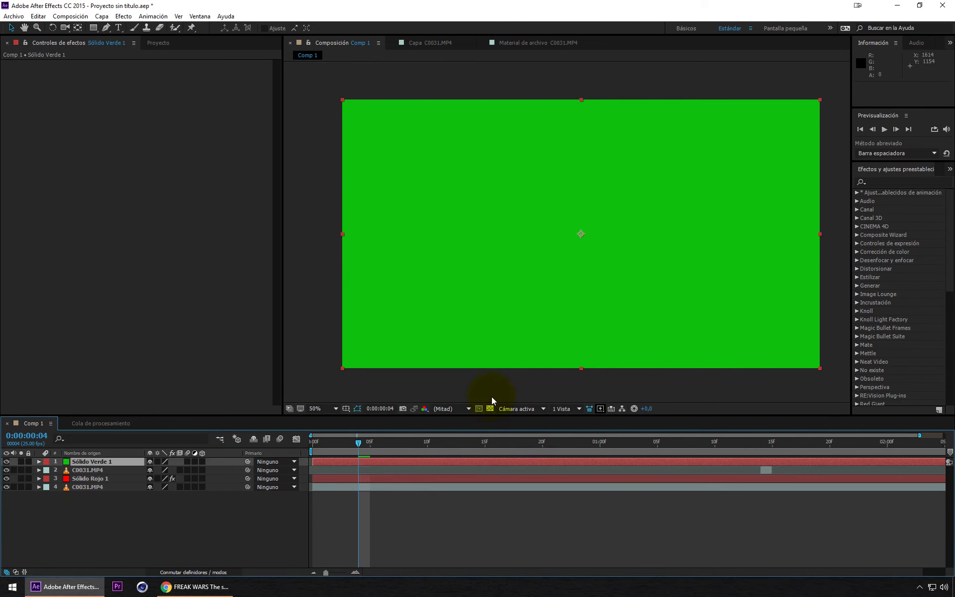
Apply Video Copilot's Optical Flares effect to Sólido Verde 1.
scroll(904, 326, down, 10)
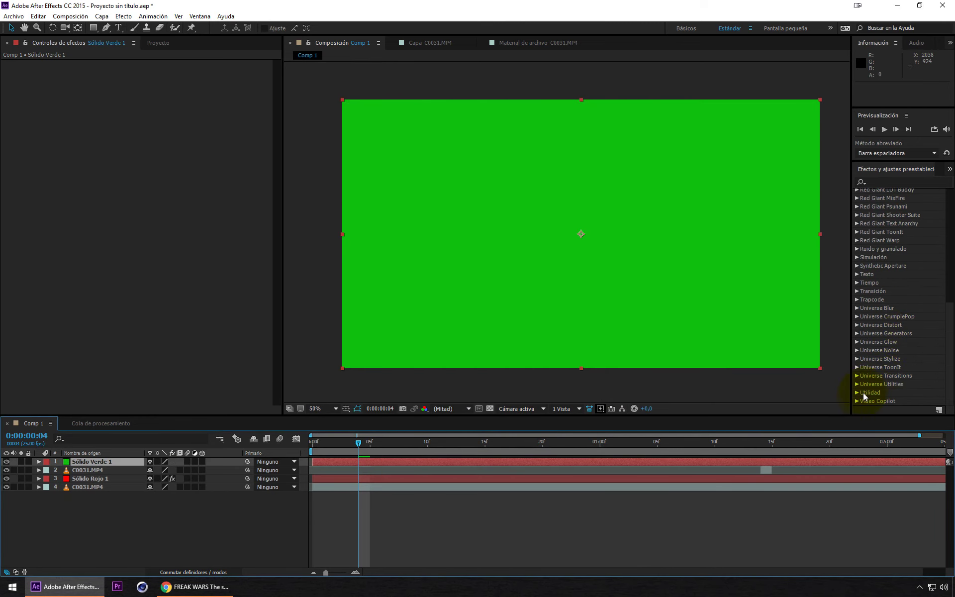
click(857, 400)
click(903, 392)
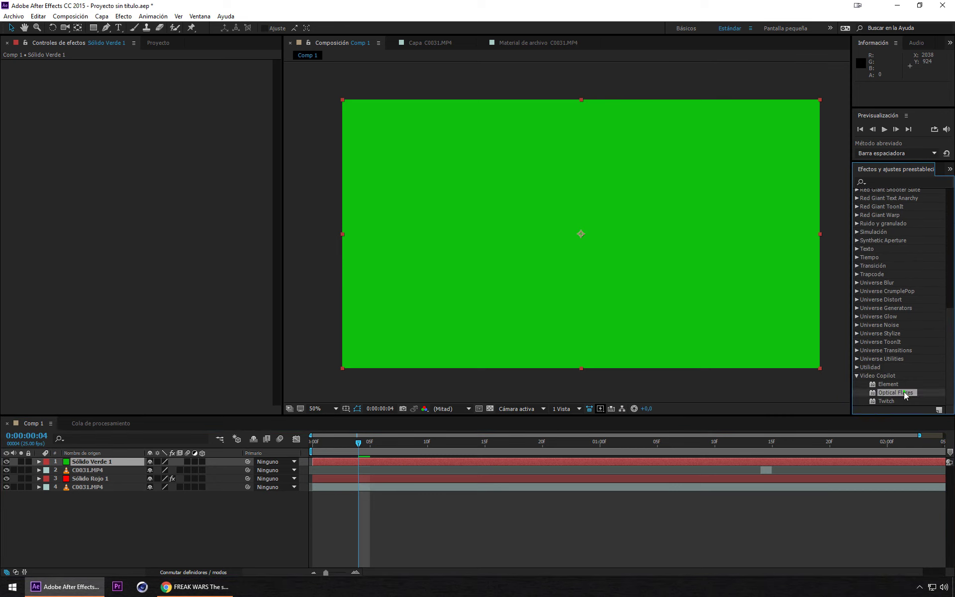
drag(903, 392, 396, 463)
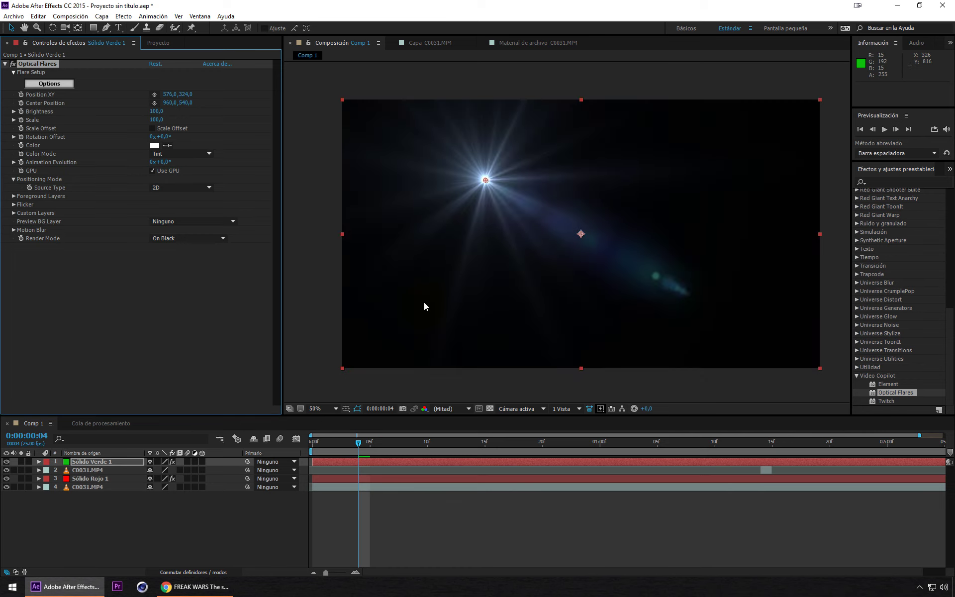
drag(485, 179, 448, 220)
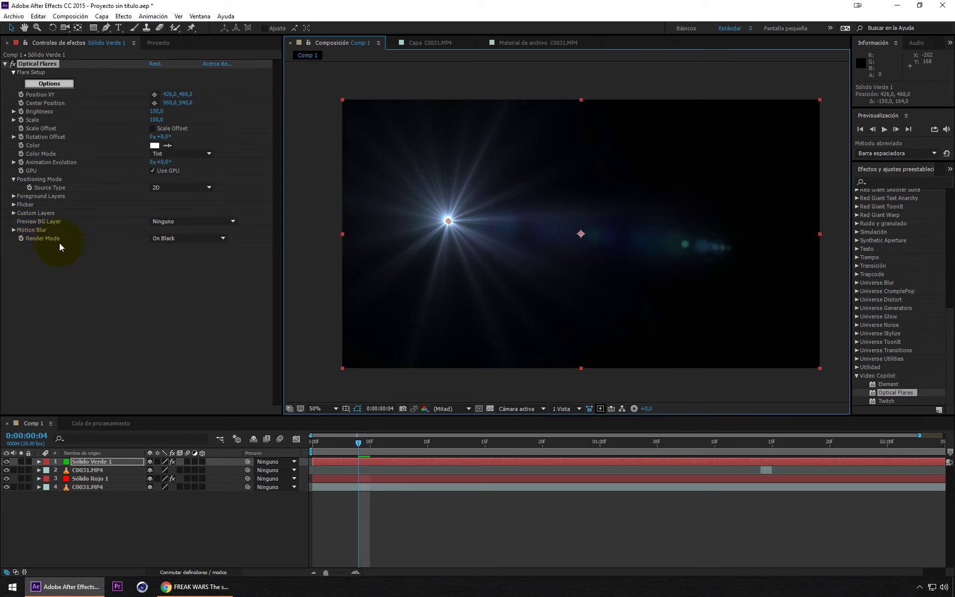
Set the flare's Render Mode to On Transparent and place it on the ninja's head at 896,344.
click(199, 238)
click(211, 261)
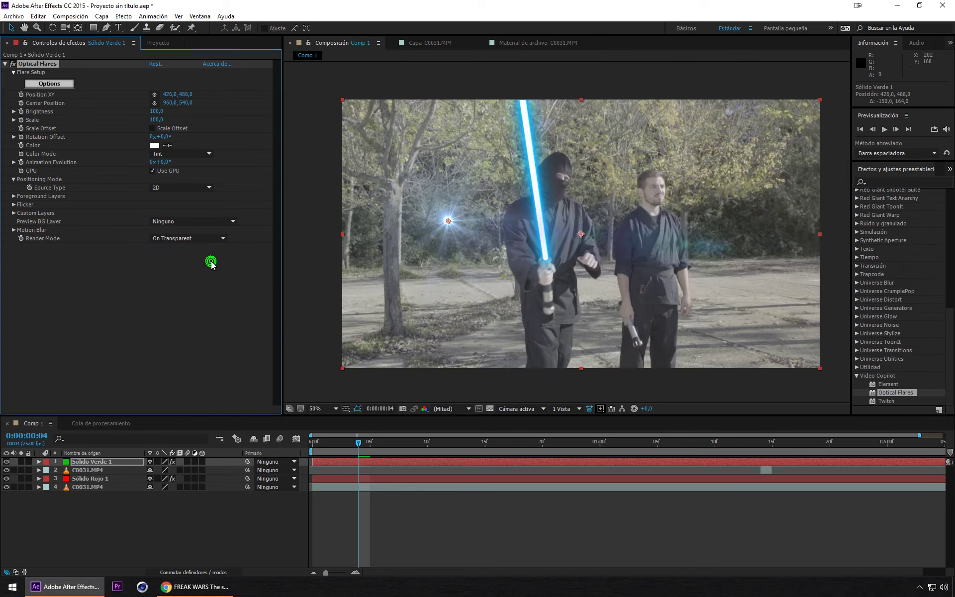
drag(445, 220, 560, 185)
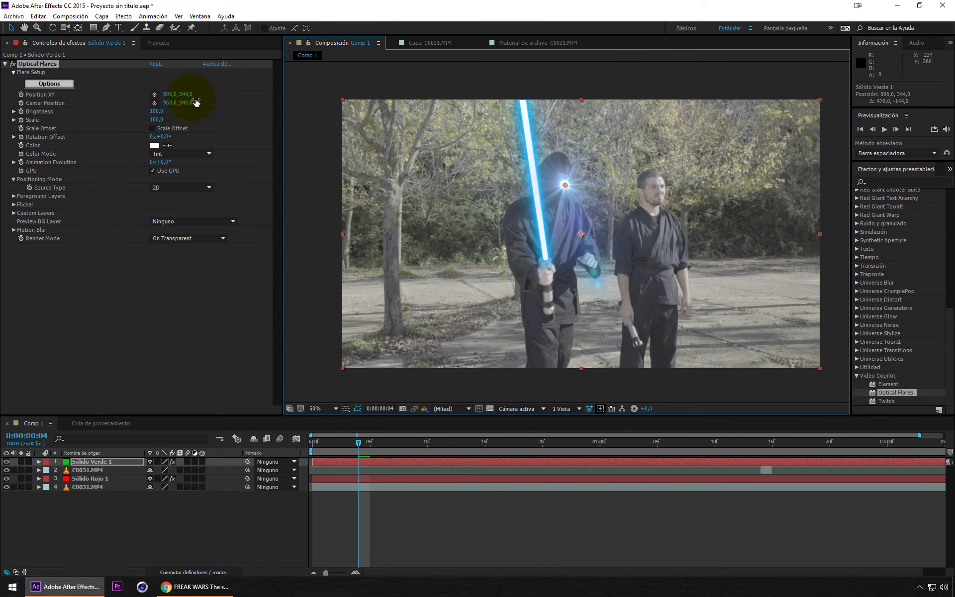
click(56, 84)
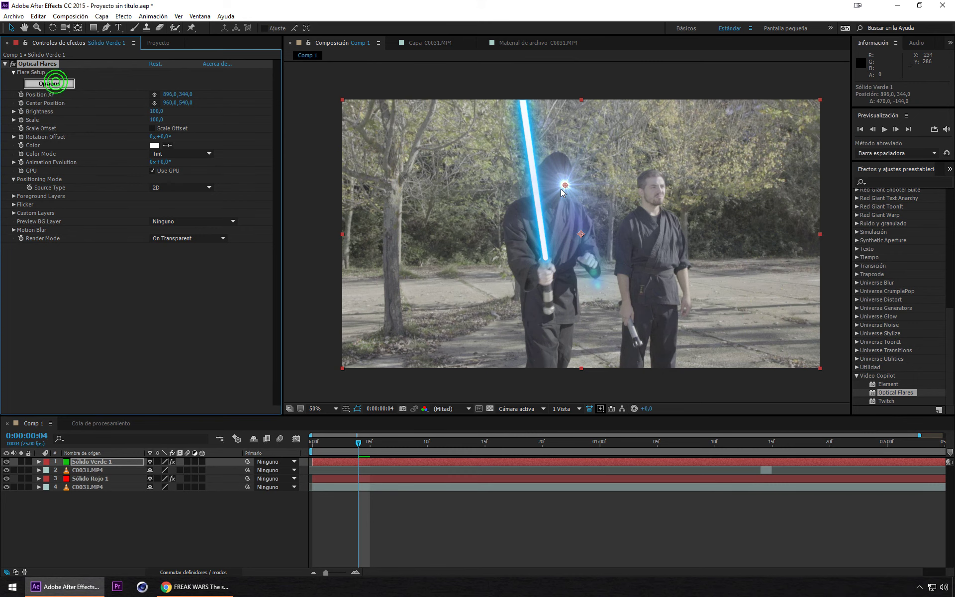
Maximize Optical Flares Options and load the Dirty Anamorphic preset from the Motion Graphics folder.
click(701, 114)
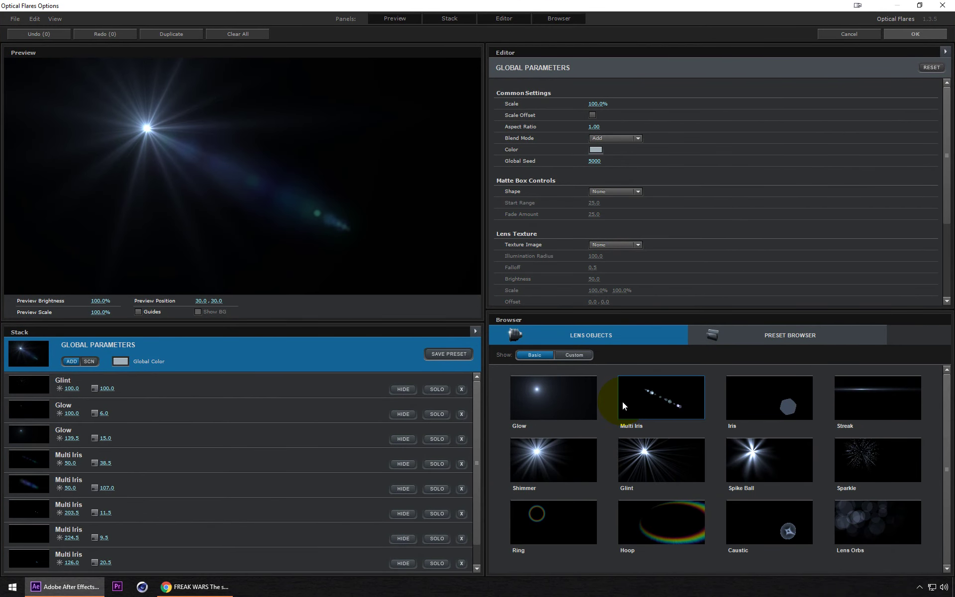
click(574, 355)
click(542, 354)
click(771, 330)
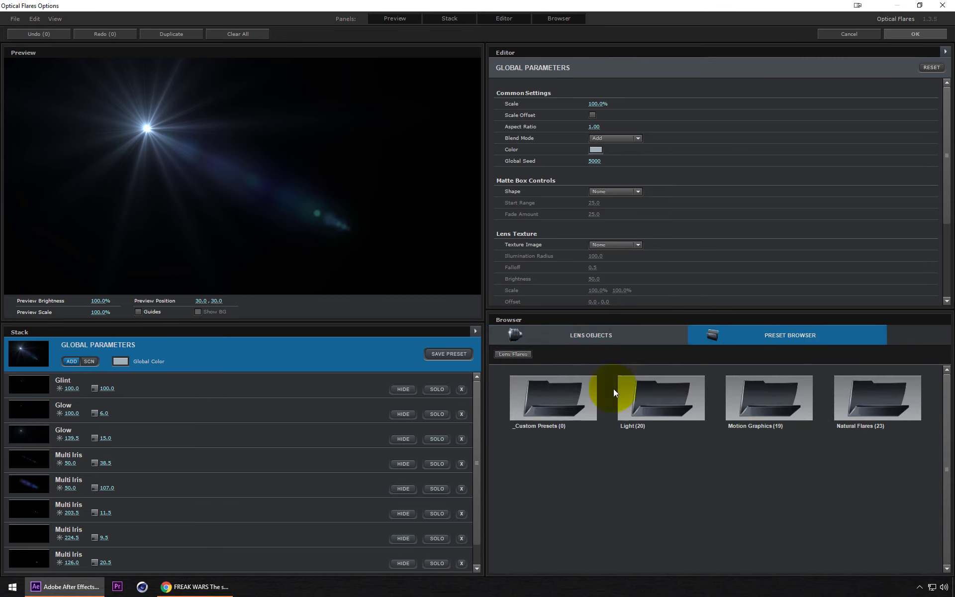
click(773, 392)
click(777, 393)
click(762, 448)
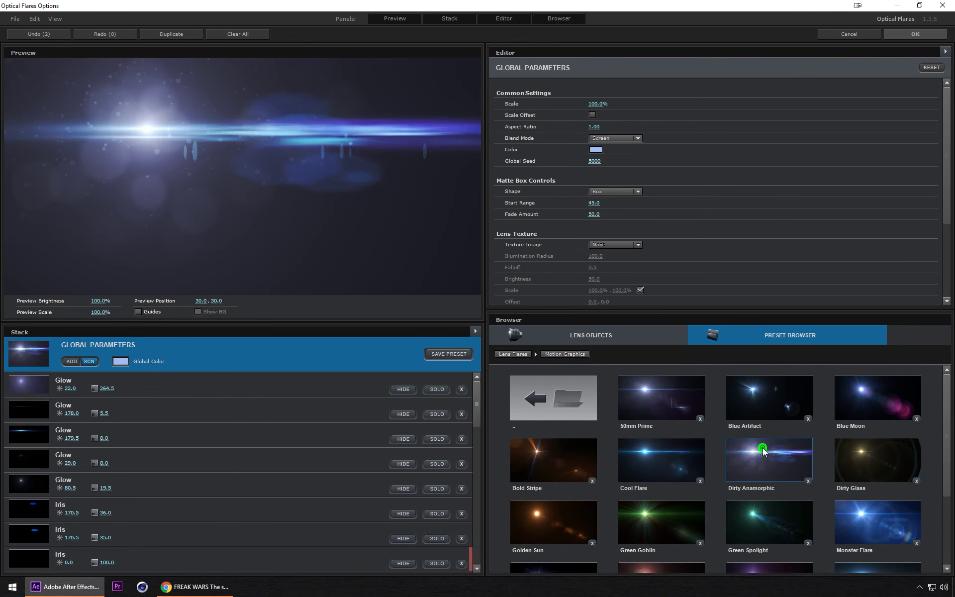
Accept the Dirty Anamorphic preset and move the flare to 582,462 across both figures.
click(906, 33)
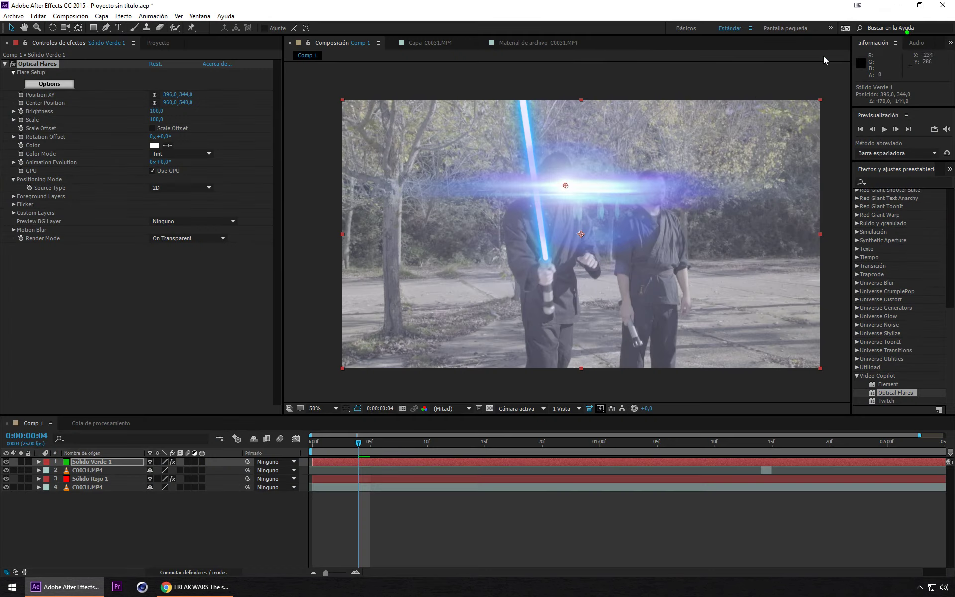
mouse_move(571, 184)
mouse_down()
mouse_move(455, 157)
mouse_move(489, 229)
mouse_move(486, 216)
mouse_up()
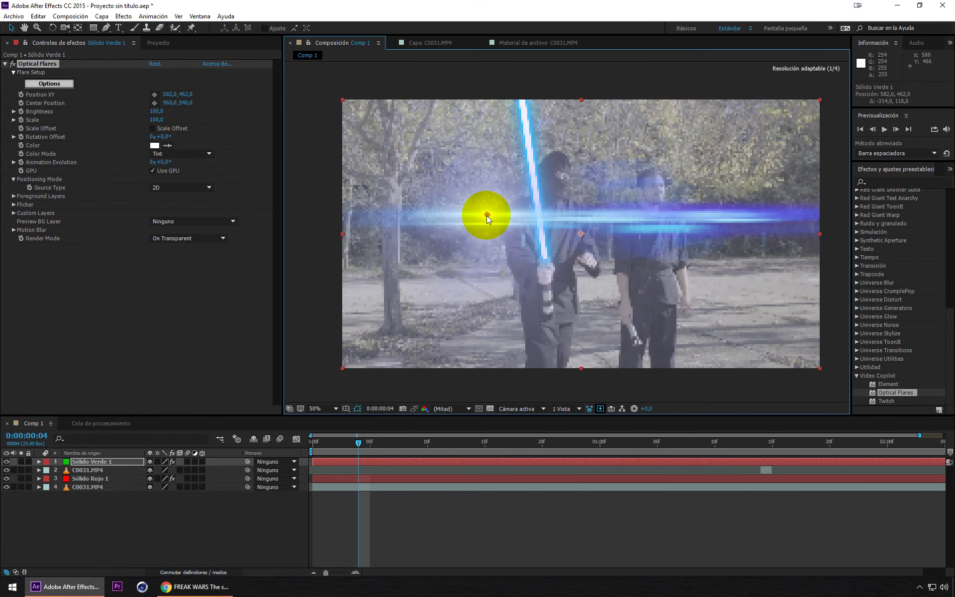